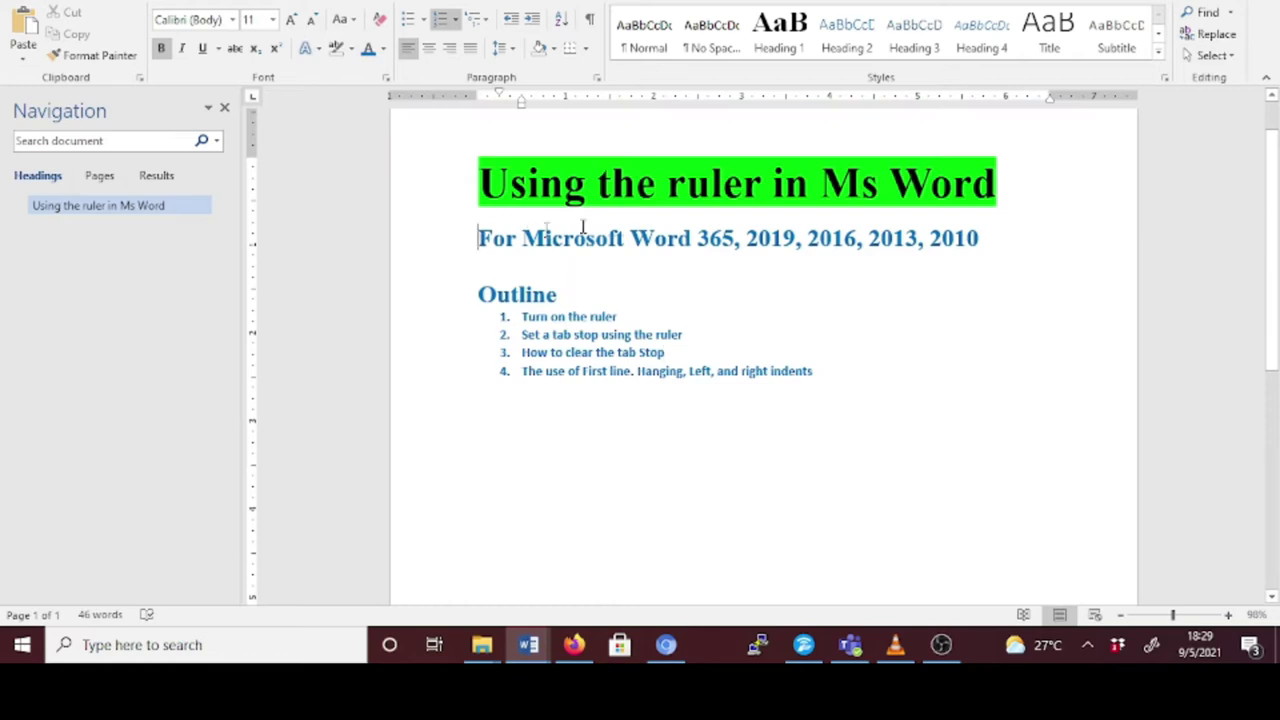
{"action": "left_click_drag", "start_coordinate": [480, 238], "coordinate": [946, 254]}
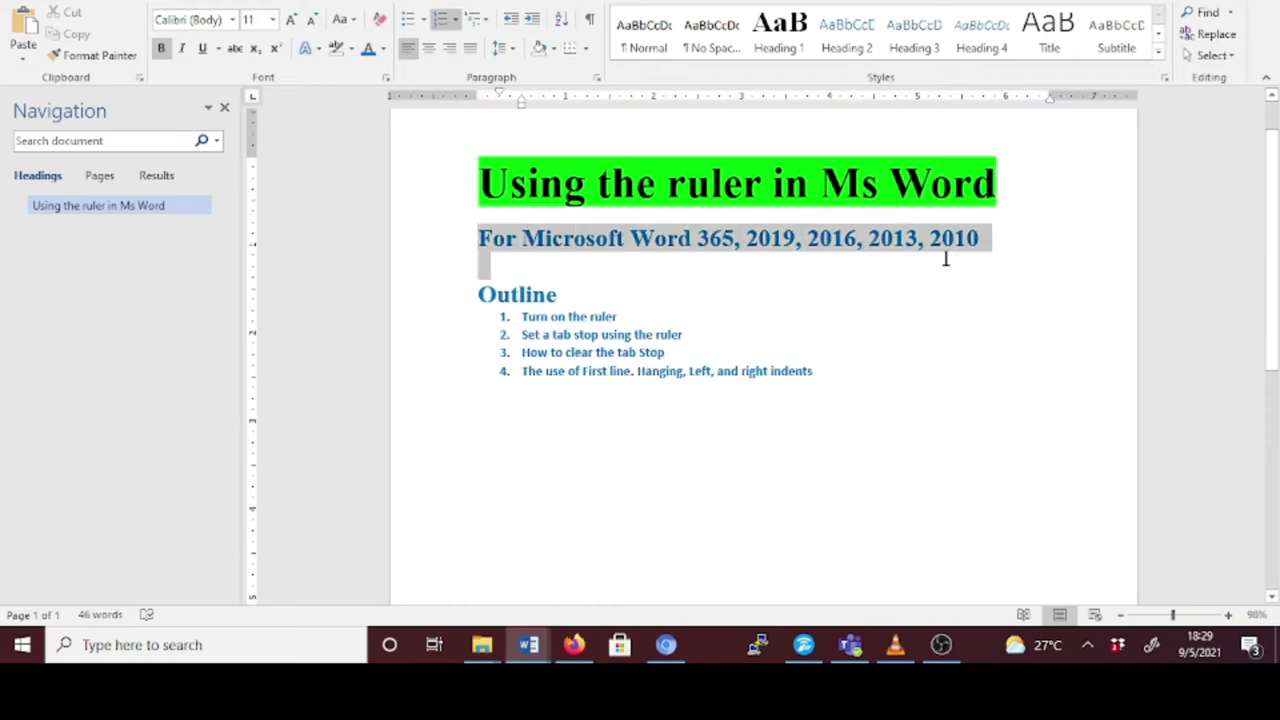
{"action": "left_click", "coordinate": [746, 413]}
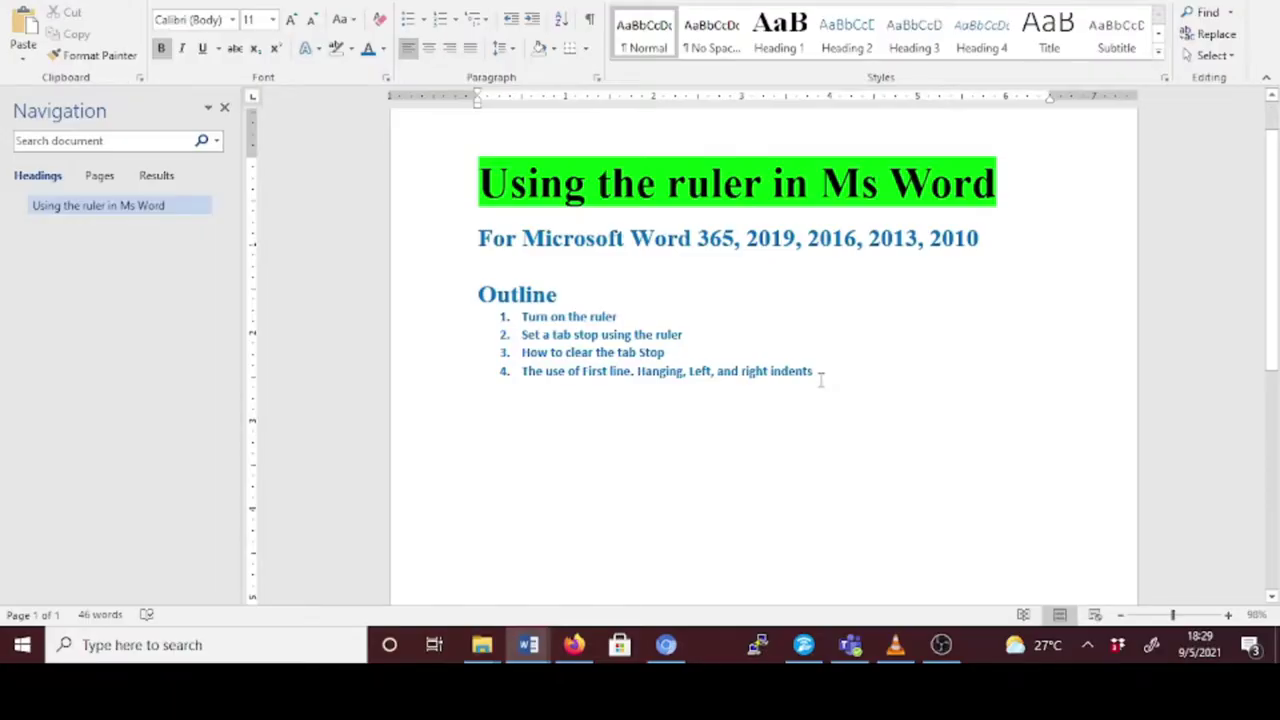
{"action": "left_click", "coordinate": [821, 380]}
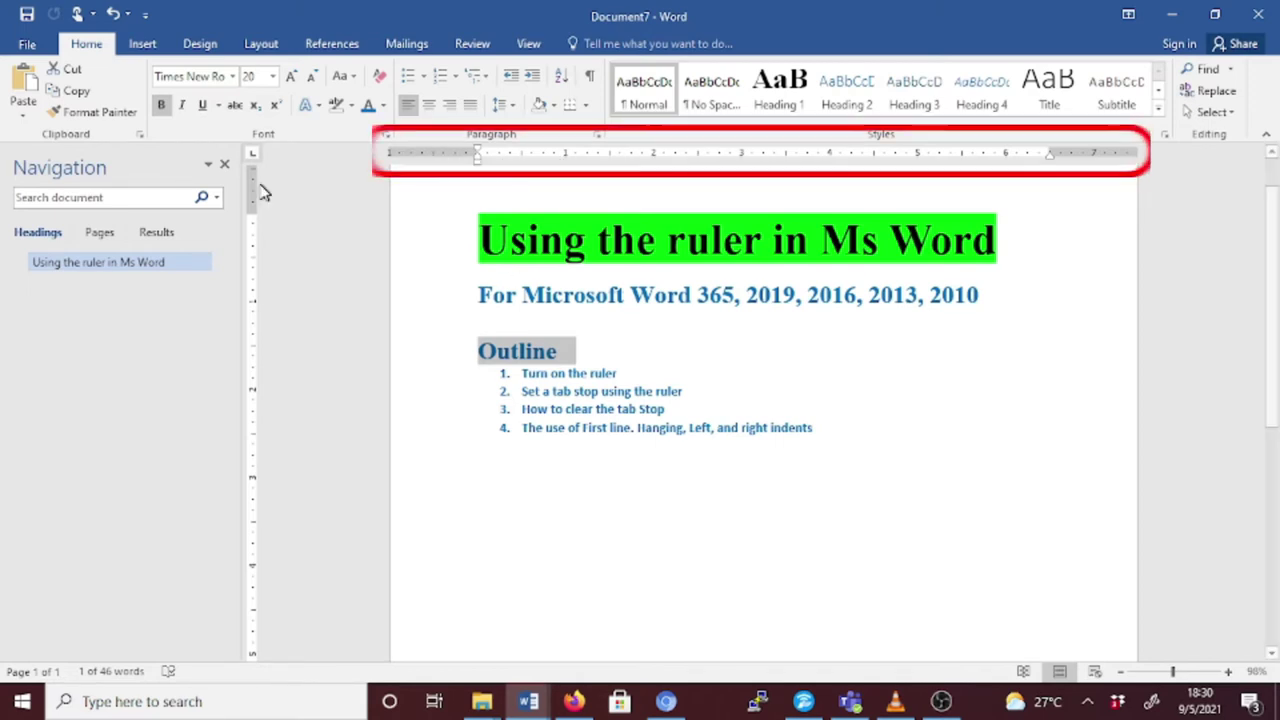
Turn the document's ruler off and back on.
{"action": "left_click", "coordinate": [527, 45]}
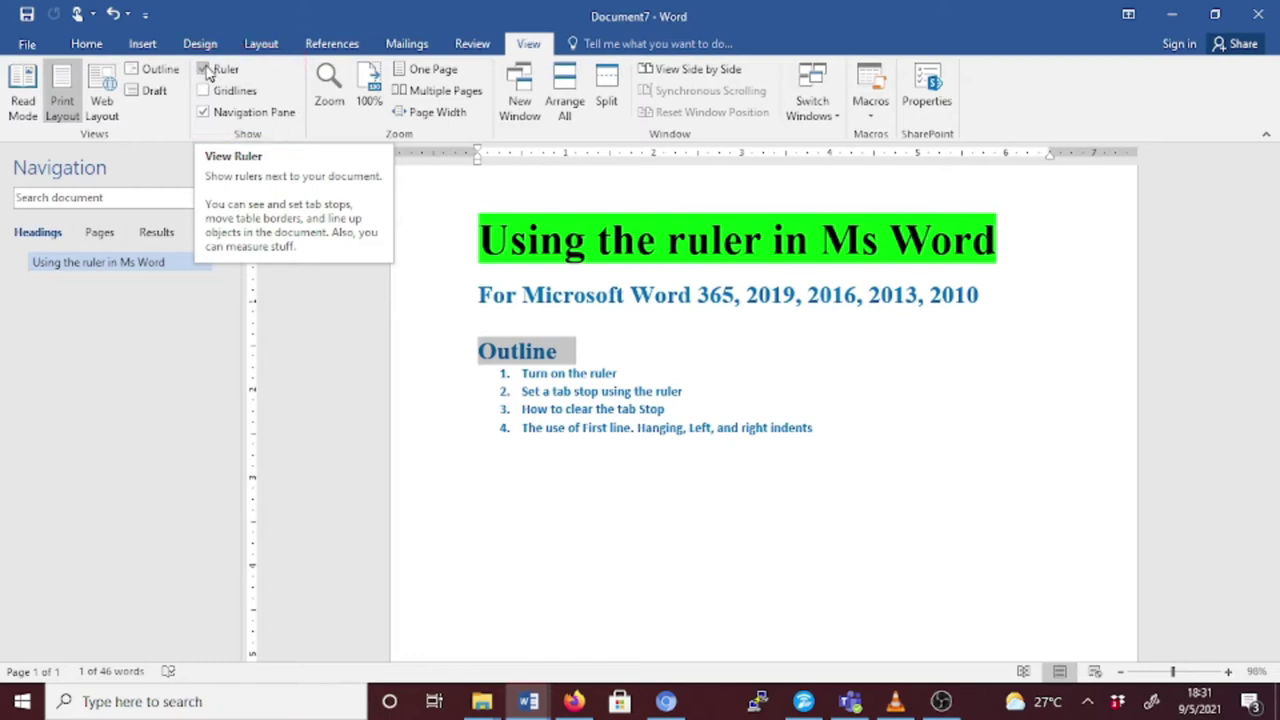
{"action": "left_click", "coordinate": [205, 72]}
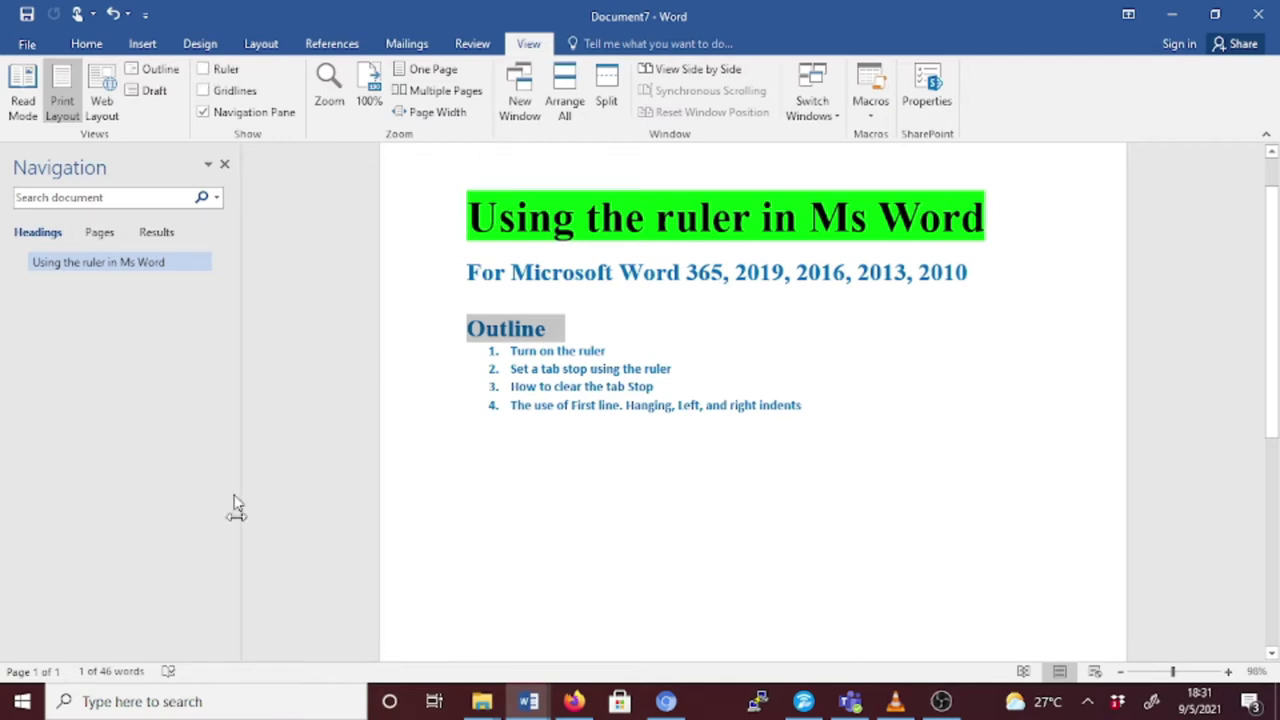
{"action": "left_click", "coordinate": [224, 75]}
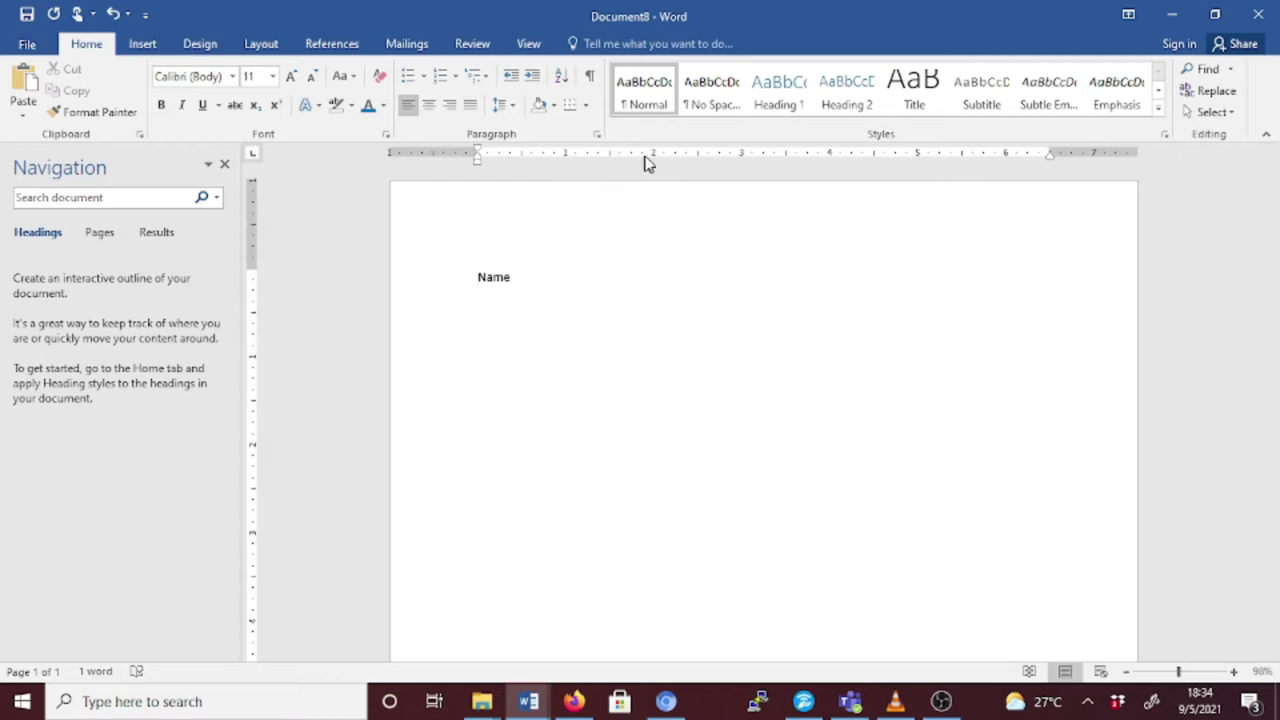
Set a left tab stop at 1 inch on the ruler and indent the word "Name" to it.
{"action": "left_click", "coordinate": [565, 158]}
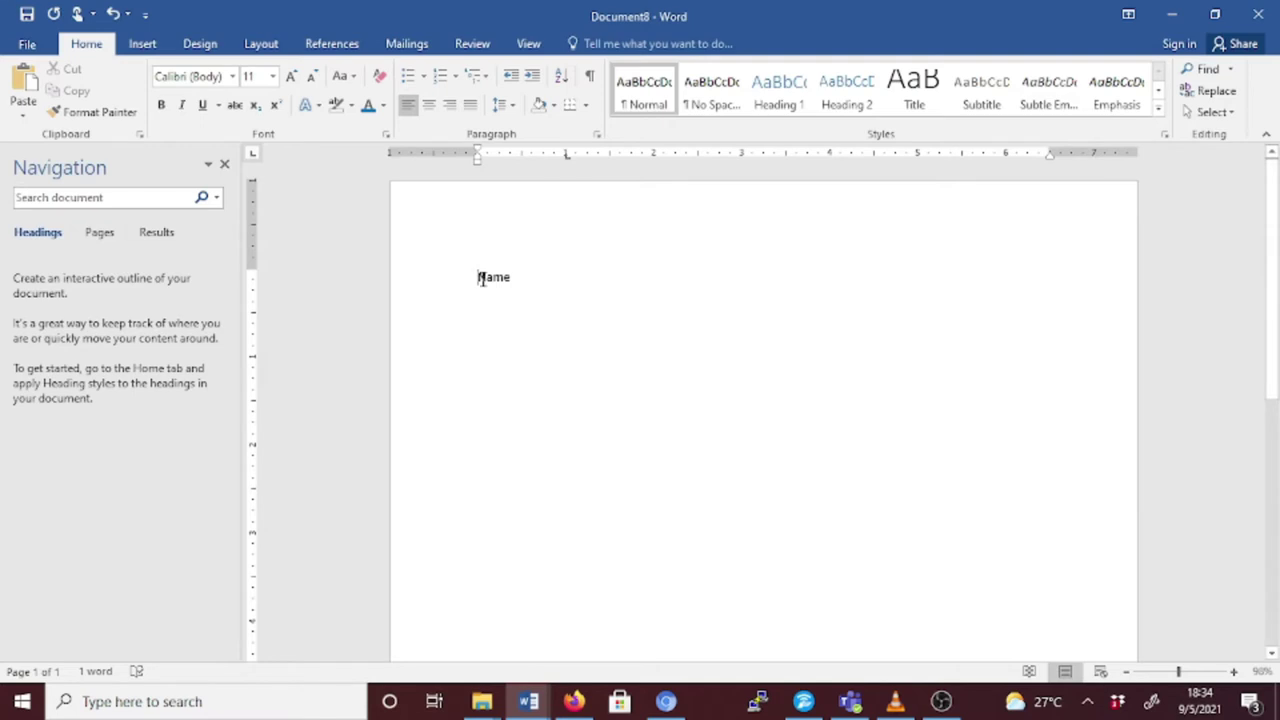
{"action": "key", "text": "Tab"}
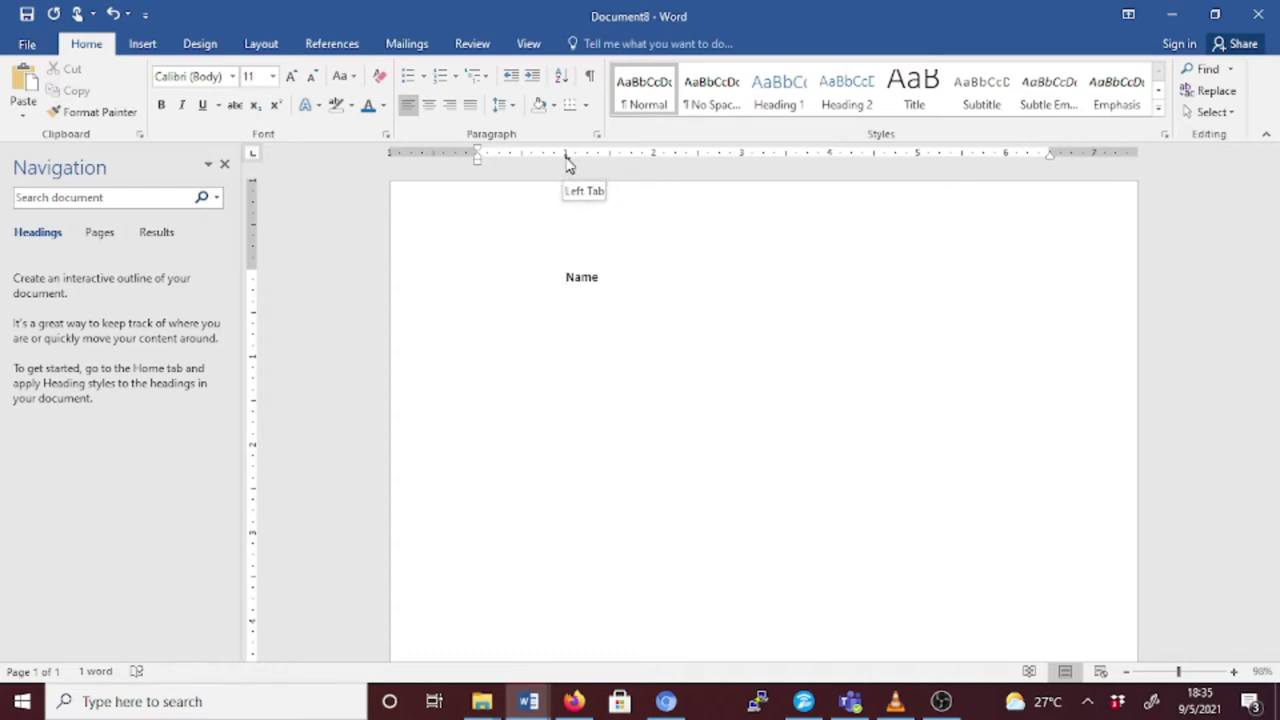
Clear the 1-inch tab stop from the "Name" line and set a left tab stop at 2 inches instead.
{"action": "left_click_drag", "start_coordinate": [566, 162], "coordinate": [541, 314]}
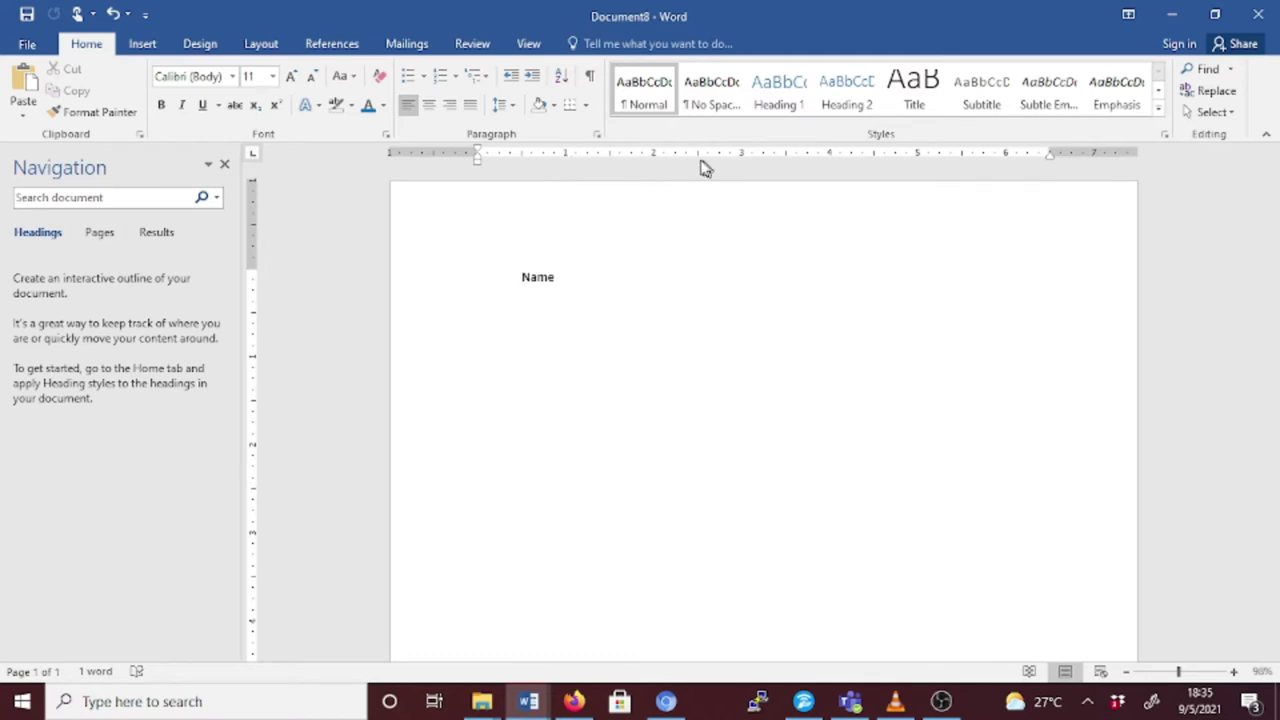
{"action": "left_click", "coordinate": [655, 156]}
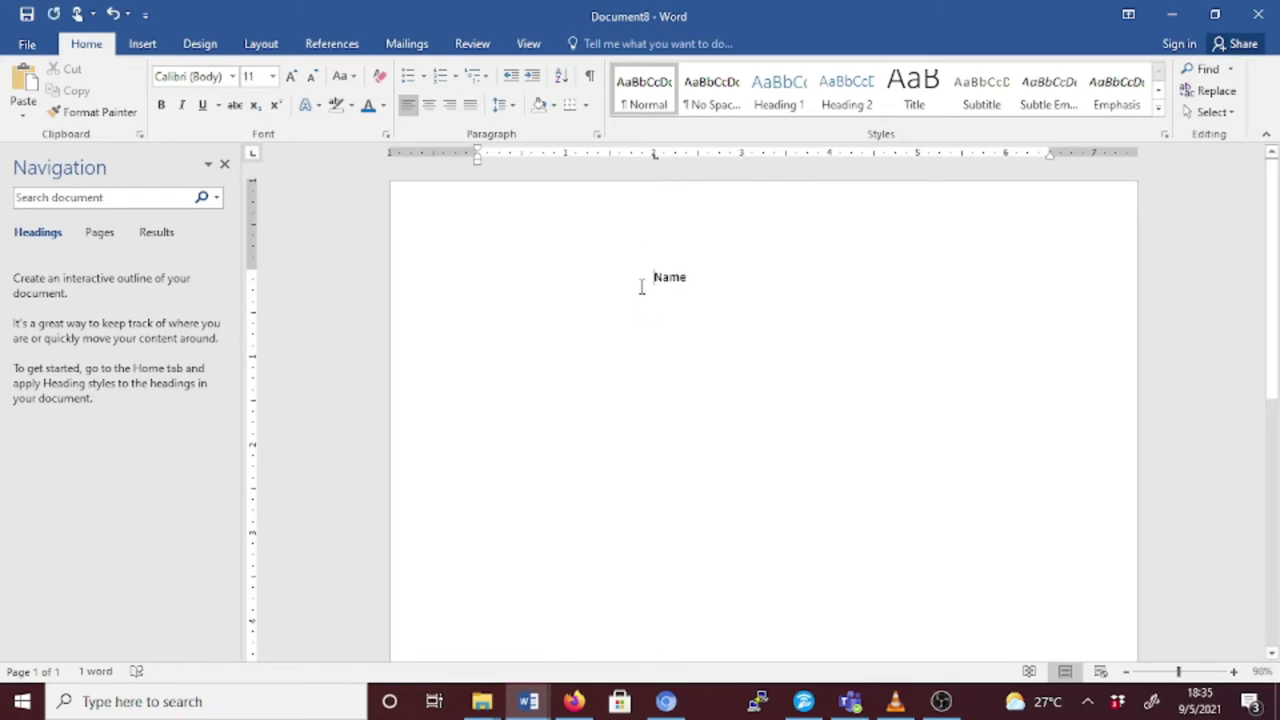
{"action": "left_click", "coordinate": [686, 284]}
{"action": "left_click", "coordinate": [655, 157]}
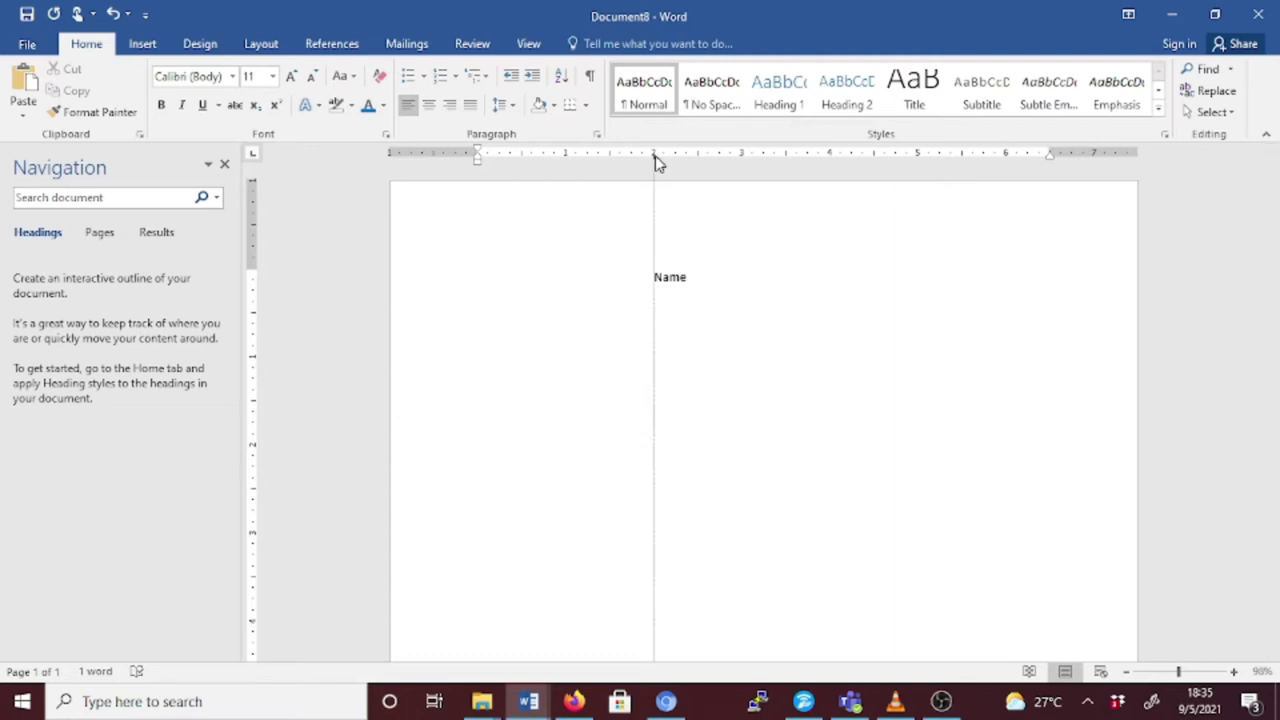
{"action": "left_click", "coordinate": [655, 157]}
{"action": "left_click", "coordinate": [655, 157]}
{"action": "left_click", "coordinate": [655, 157]}
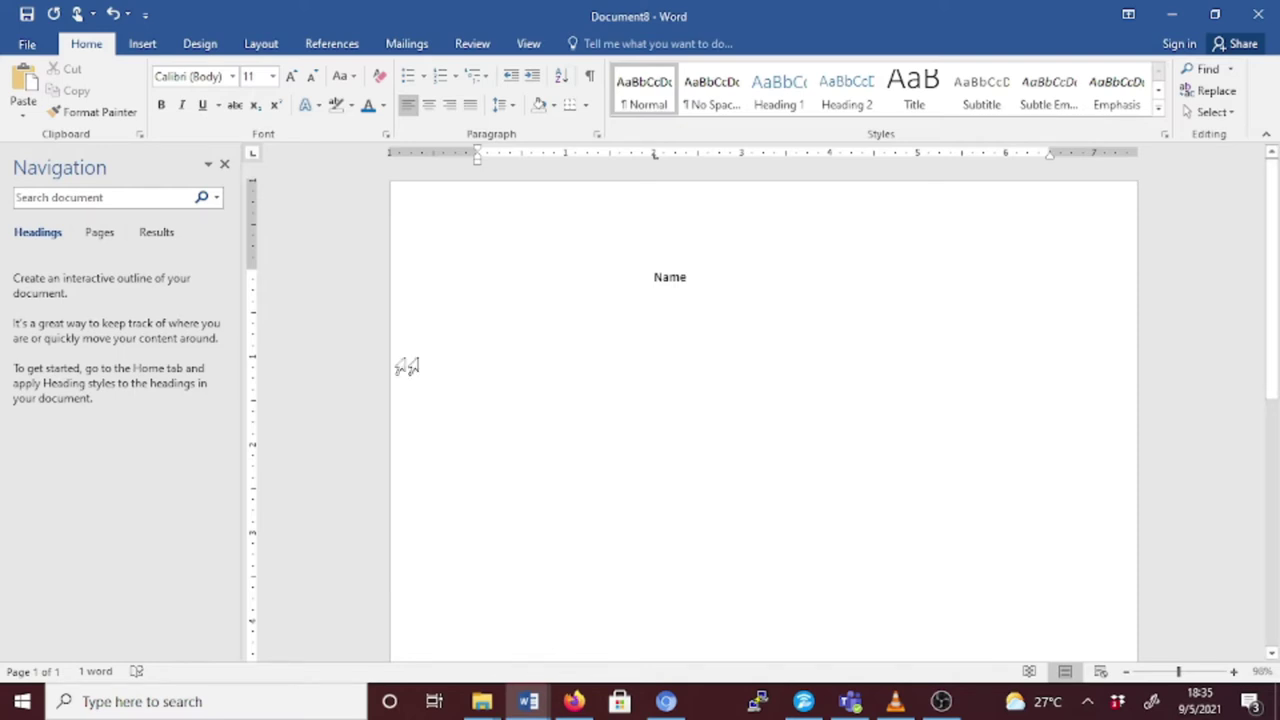
Switch the ruler's tab type to center and add a line reading "Contacts" below "Name".
{"action": "left_click", "coordinate": [253, 157]}
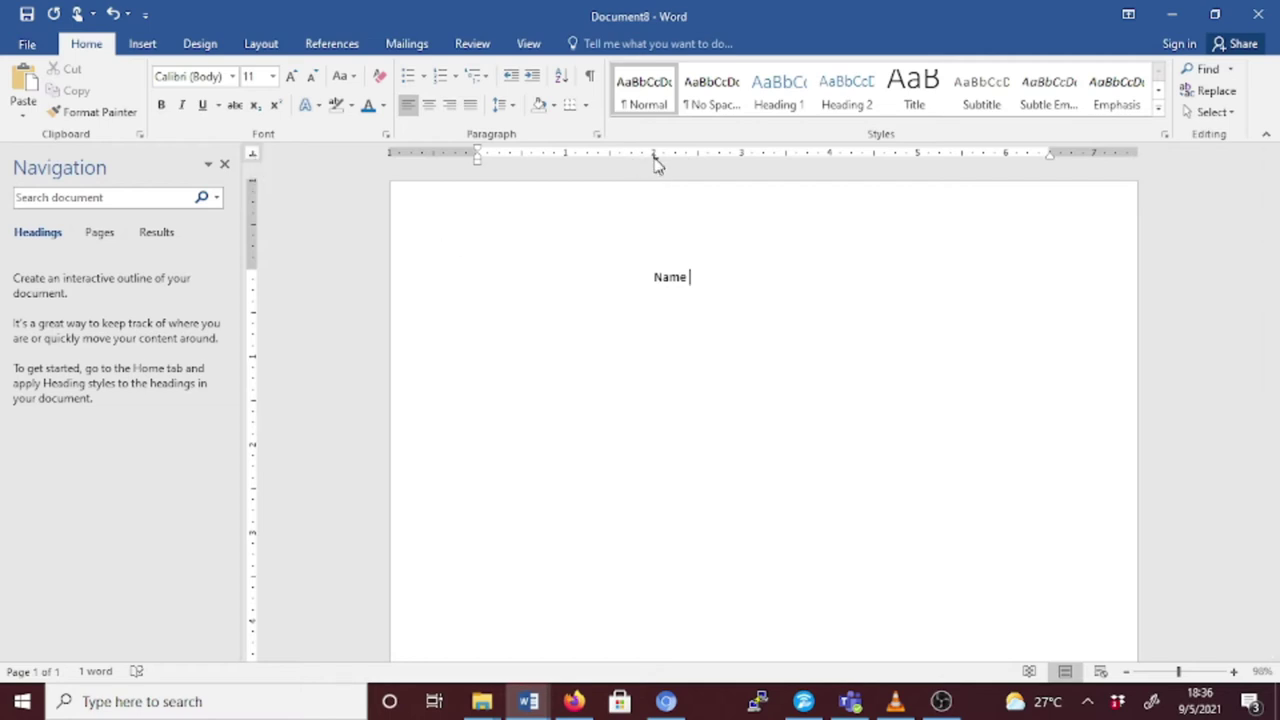
{"action": "key", "text": "Return"}
{"action": "type", "text": "Contacts"}
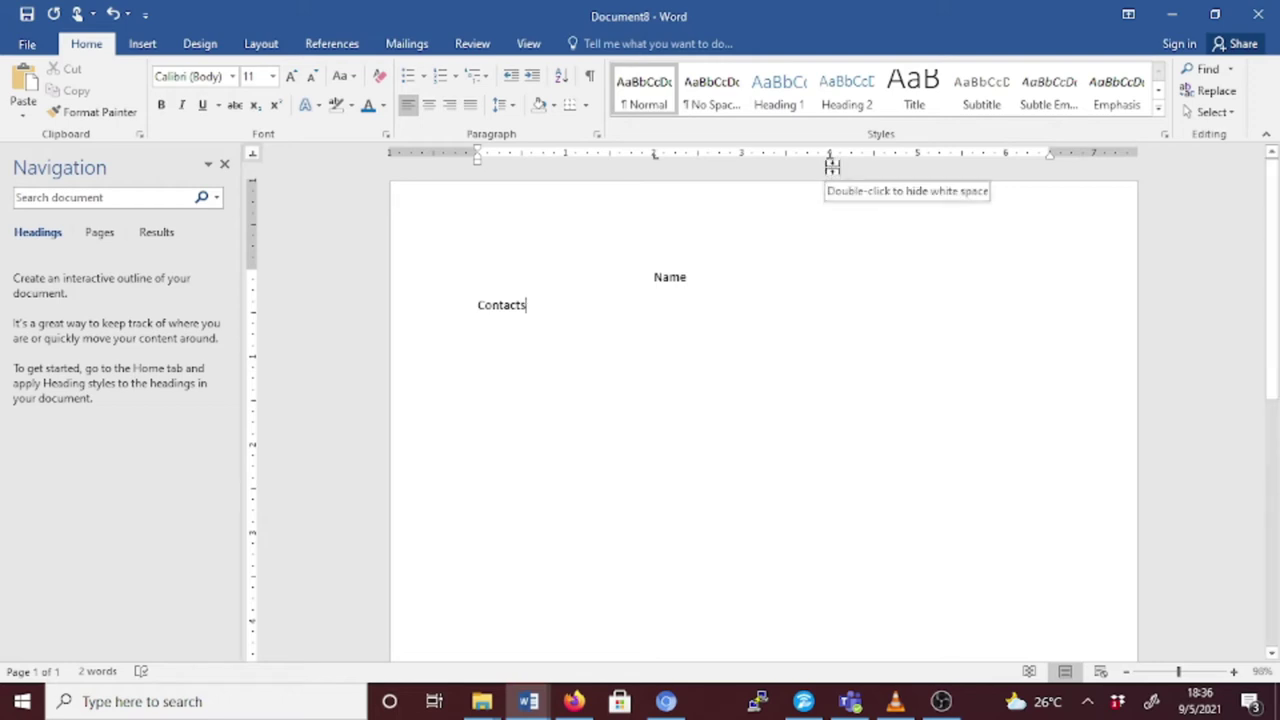
Set a center tab stop at 4 inches for the "Contacts" line and indent the word to it.
{"action": "left_click", "coordinate": [473, 304]}
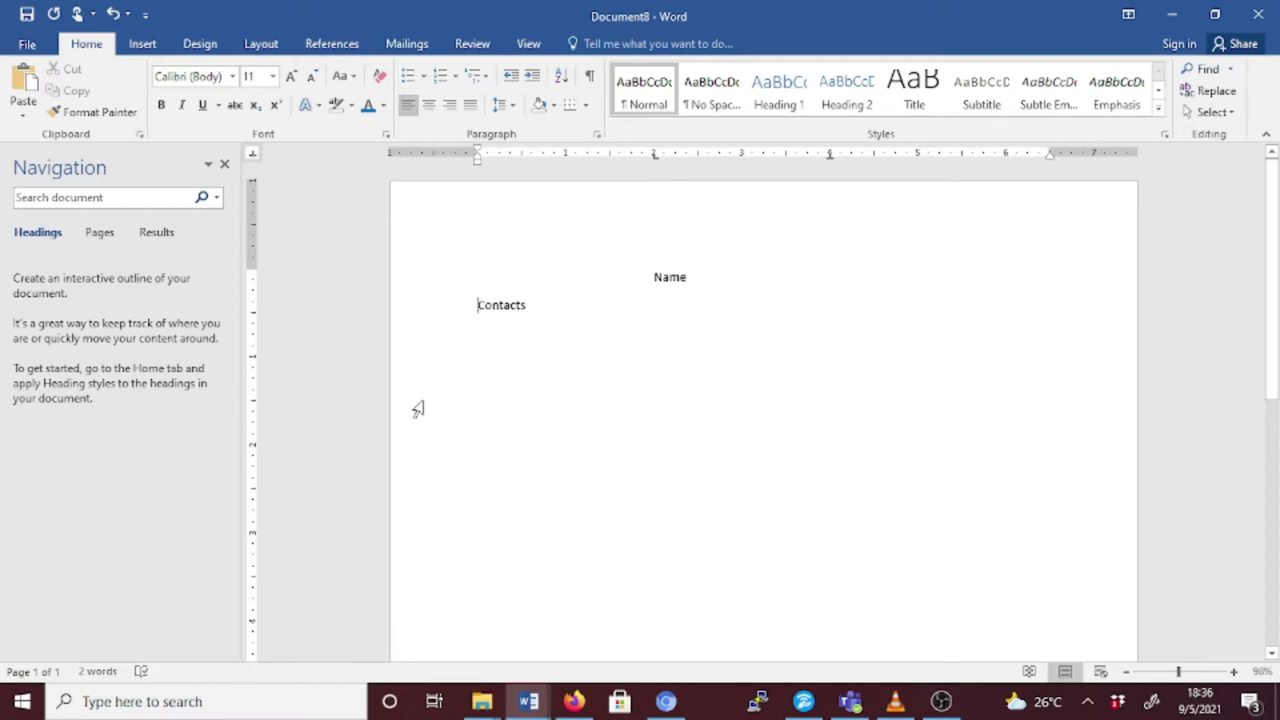
{"action": "key", "text": "Tab"}
{"action": "key", "text": "Tab"}
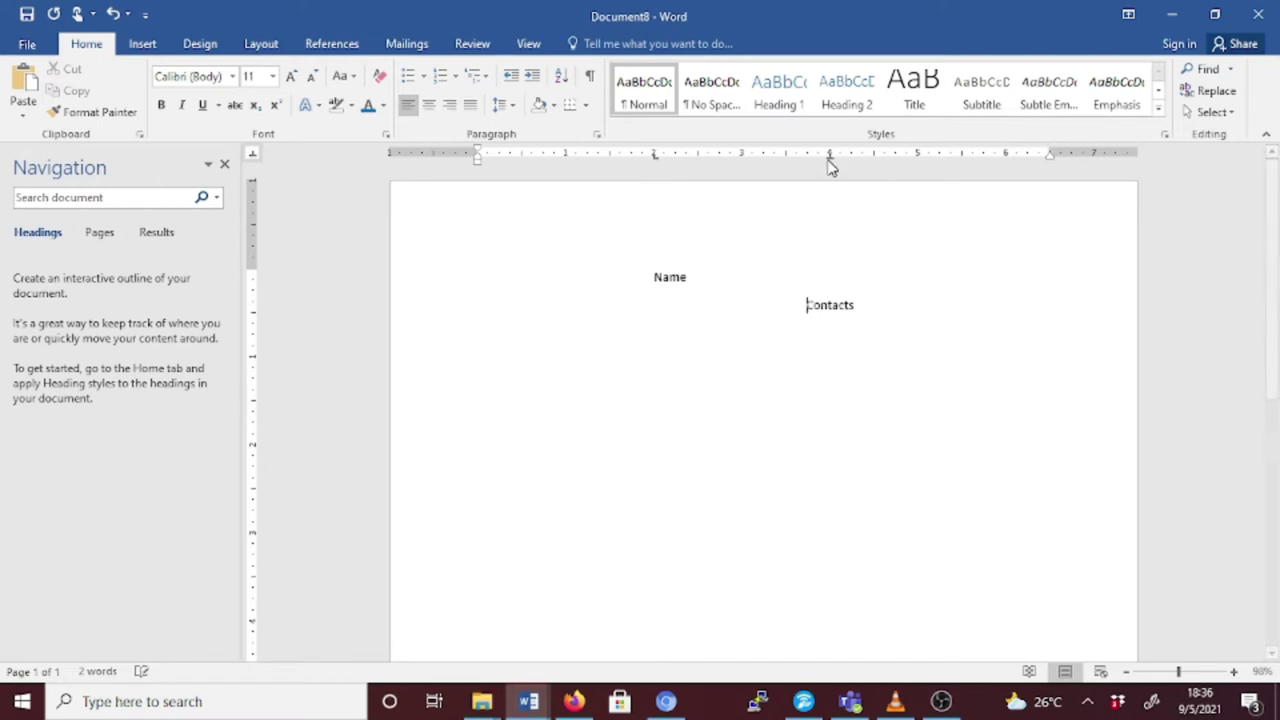
{"action": "left_click_drag", "start_coordinate": [828, 158], "coordinate": [828, 157]}
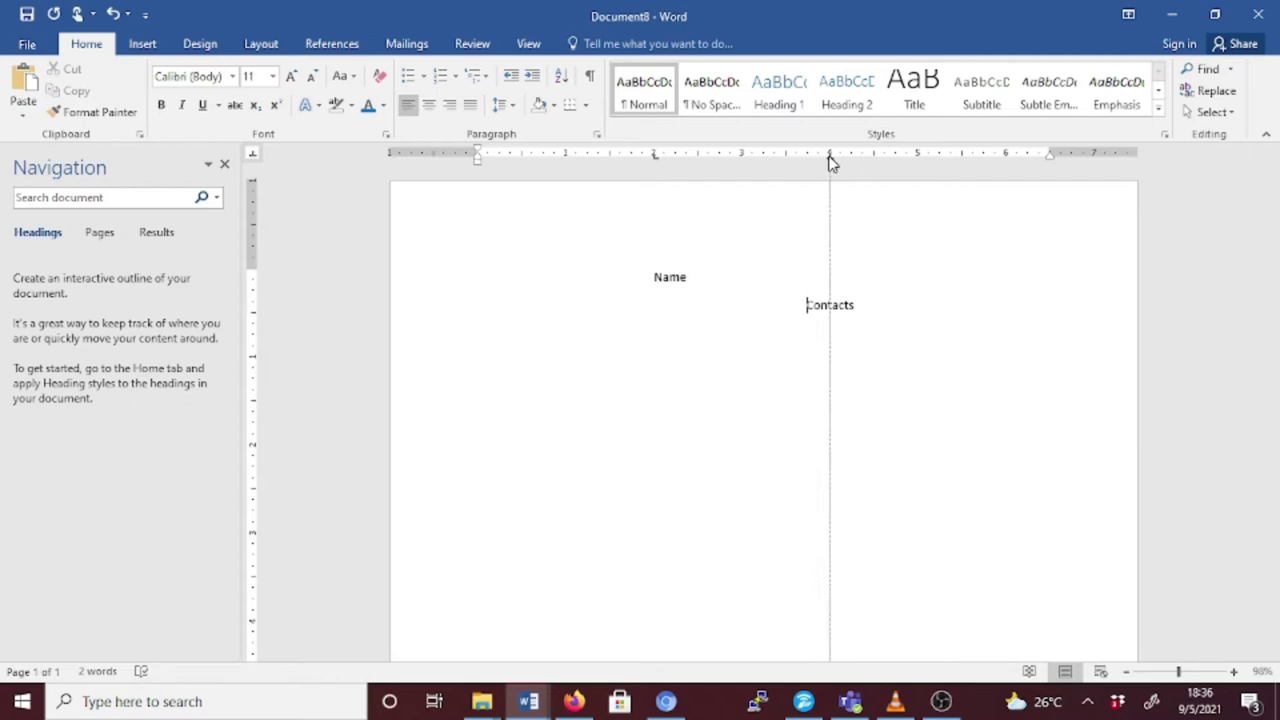
{"action": "left_click_drag", "start_coordinate": [828, 157], "coordinate": [828, 157]}
{"action": "left_click_drag", "start_coordinate": [828, 157], "coordinate": [828, 157]}
{"action": "left_click", "coordinate": [828, 157]}
Start a line below "Contacts", switch the ruler's tab type to right, and enter "Last name".
{"action": "key", "text": "End"}
{"action": "key", "text": "Return"}
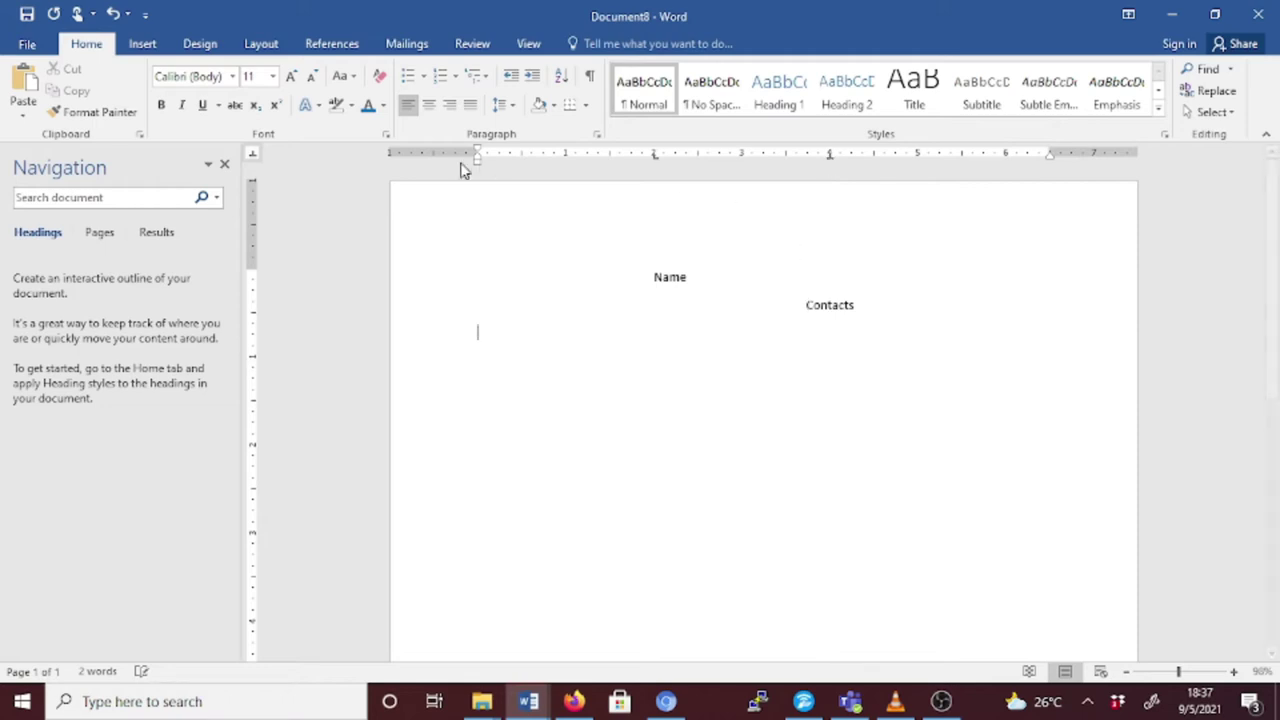
{"action": "left_click", "coordinate": [253, 158]}
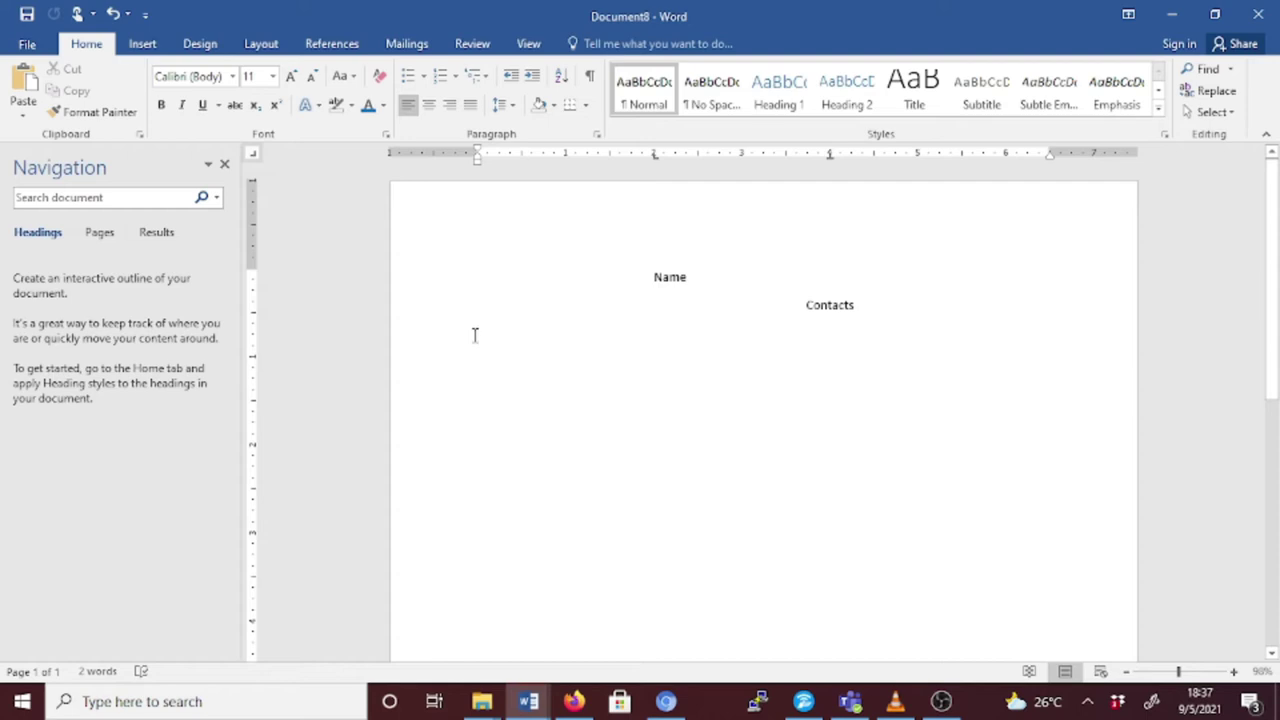
{"action": "type", "text": "Last "}
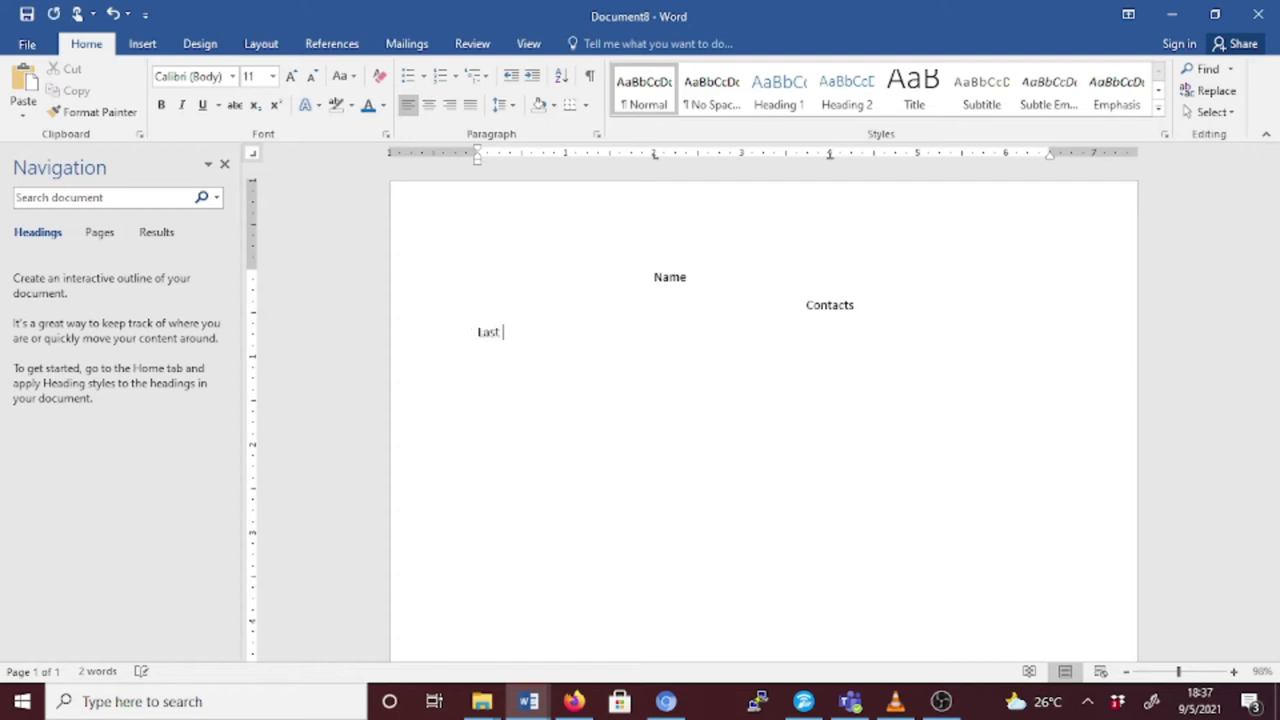
{"action": "type", "text": "name"}
Indent "Last name" to a right tab stop at 1 inch and check its alignment against the stop.
{"action": "left_click", "coordinate": [476, 332]}
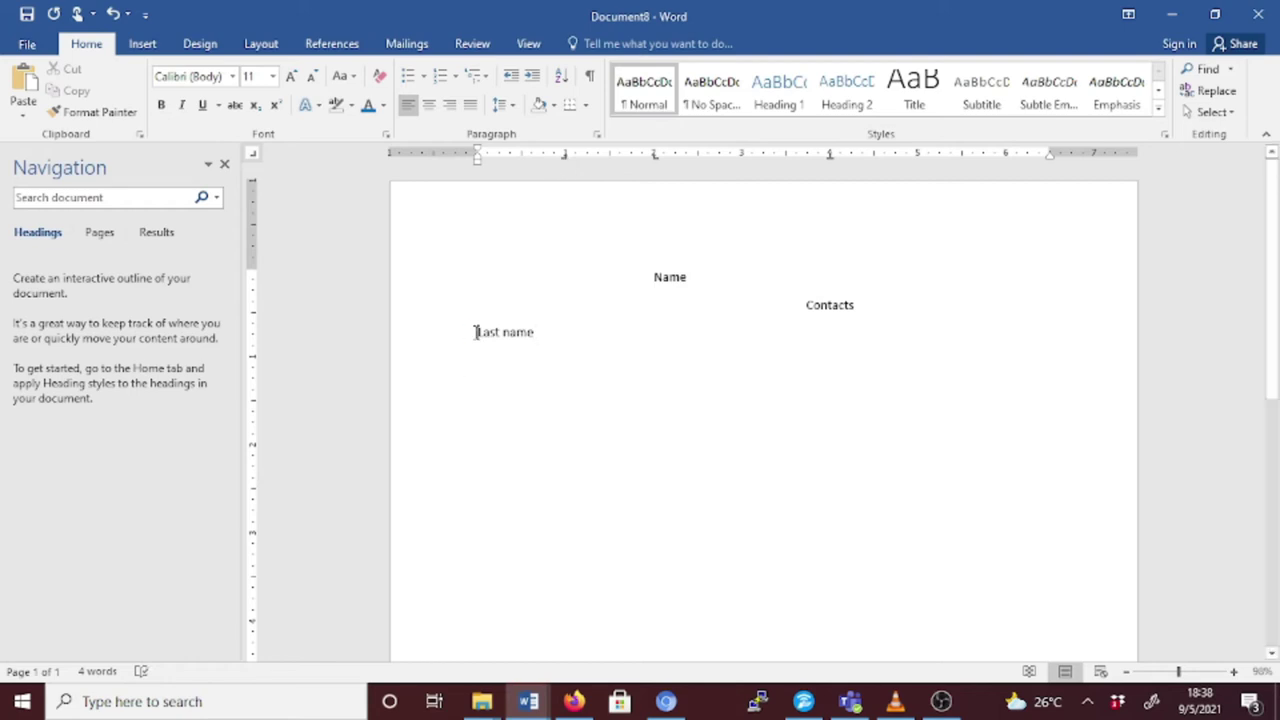
{"action": "key", "text": "Tab"}
{"action": "key", "text": "Tab"}
{"action": "key", "text": "Tab"}
{"action": "key", "text": "BackSpace"}
{"action": "key", "text": "BackSpace"}
{"action": "key", "text": "BackSpace"}
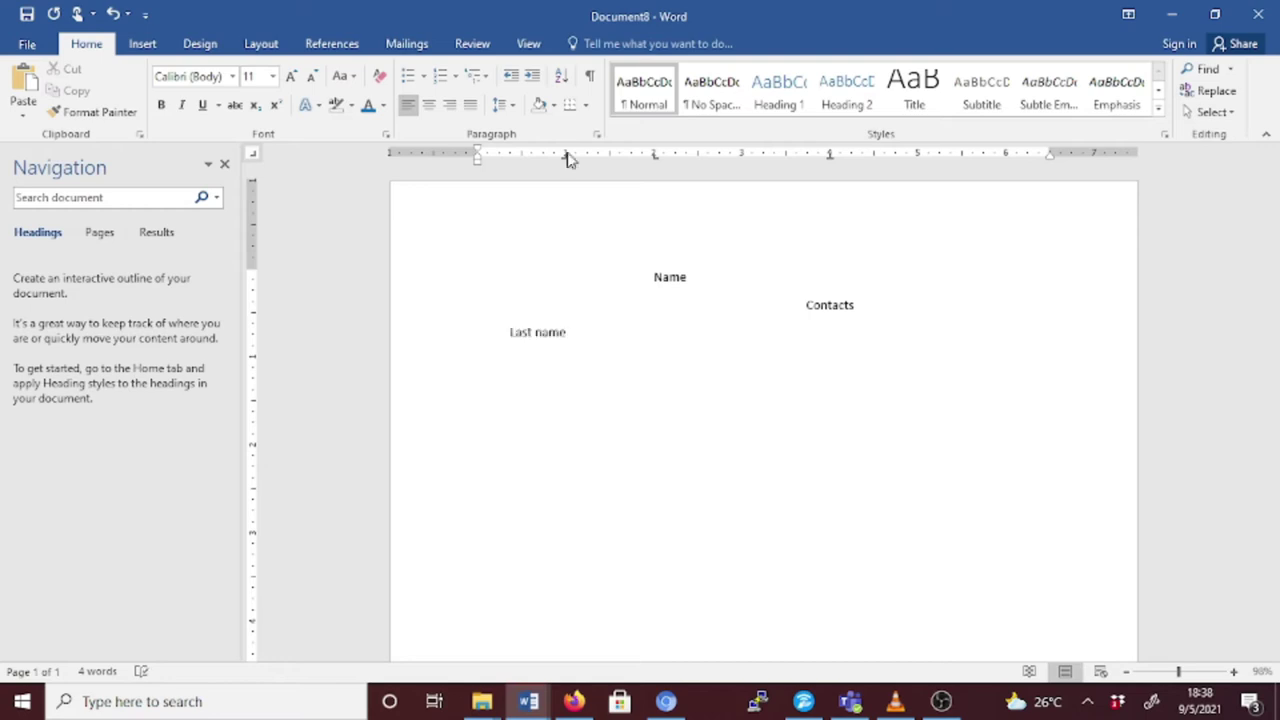
{"action": "left_click", "coordinate": [566, 158]}
{"action": "left_click_drag", "start_coordinate": [566, 160], "coordinate": [565, 162]}
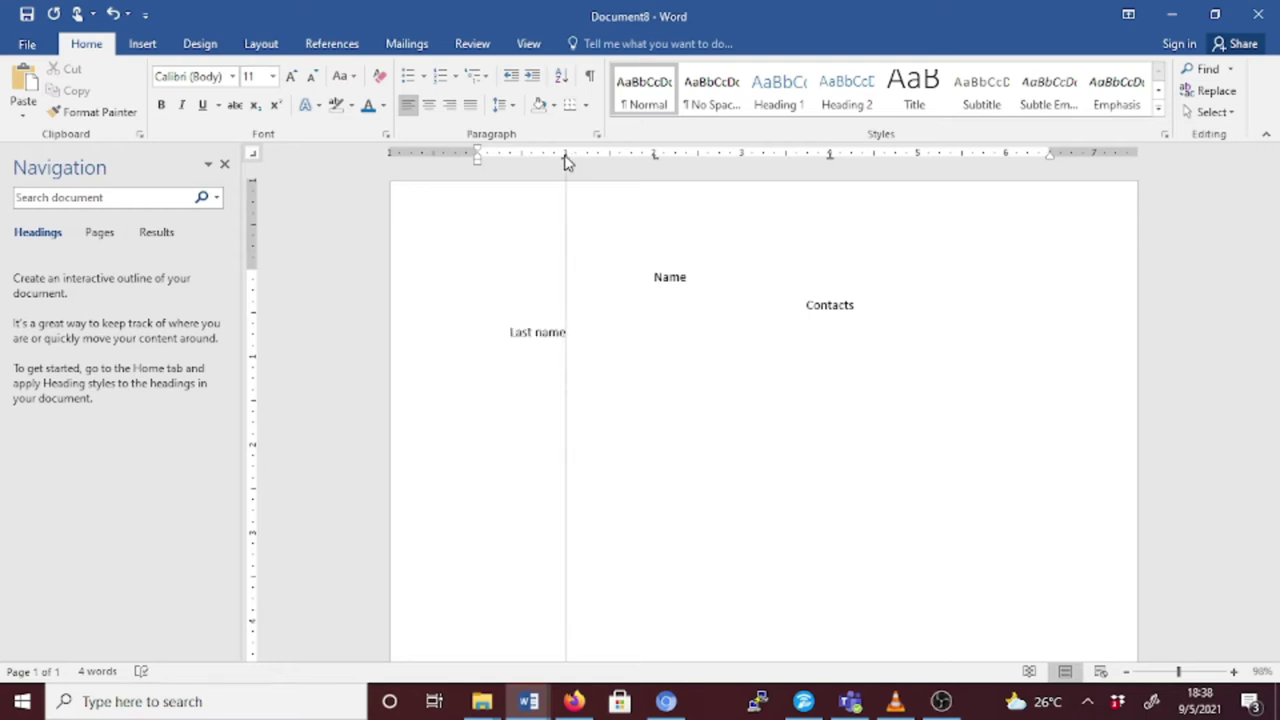
{"action": "left_click", "coordinate": [566, 160]}
{"action": "left_click_drag", "start_coordinate": [566, 160], "coordinate": [565, 158]}
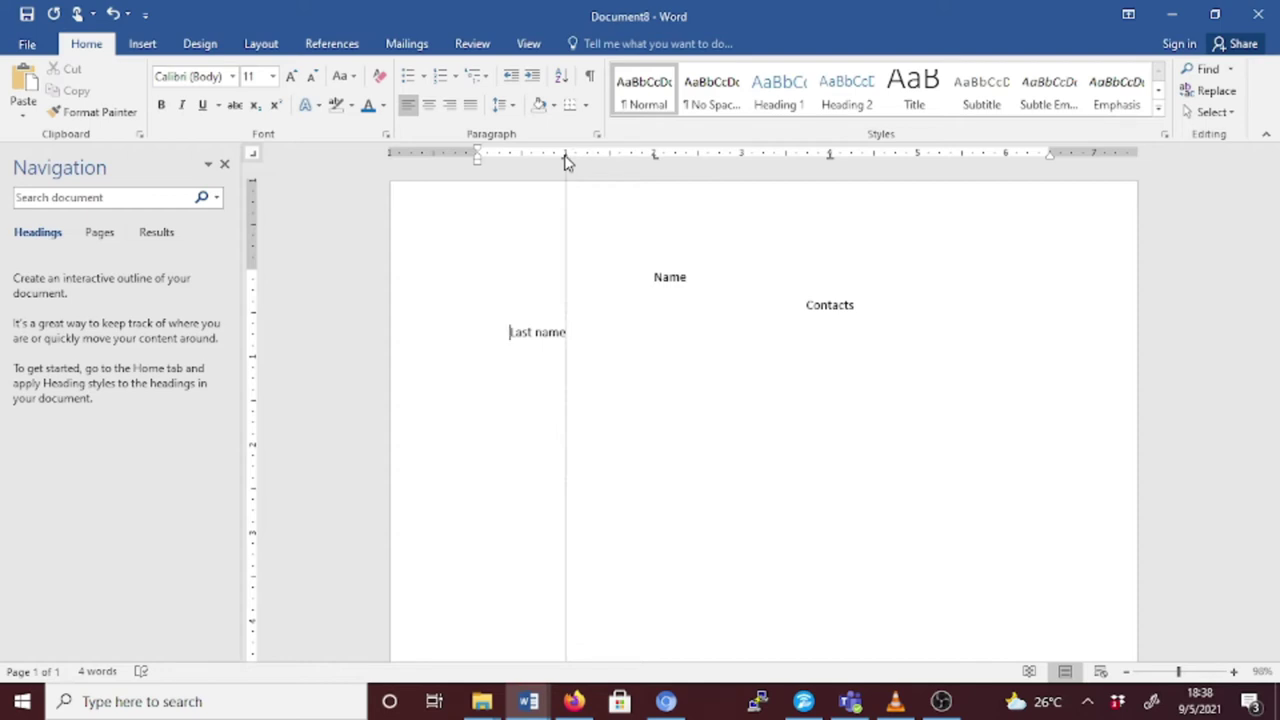
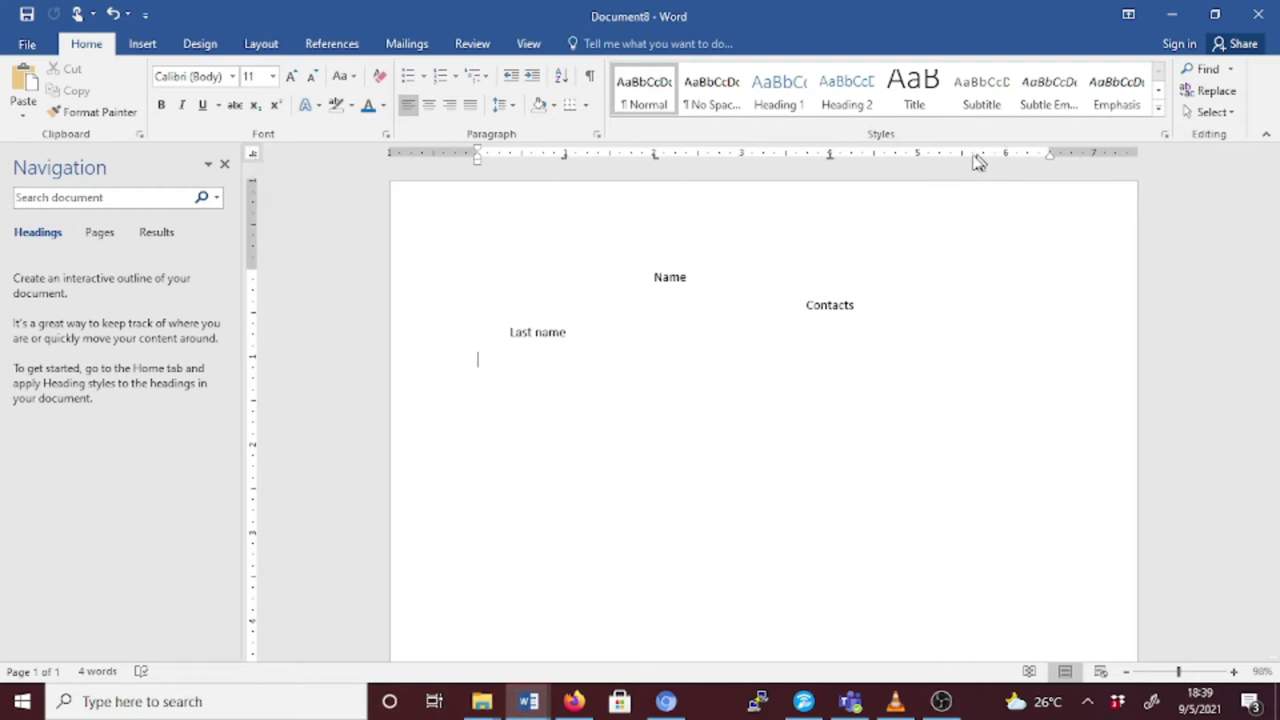
Set a decimal tab stop at 5 inches on the line below "Last name" and enter 200.00.
{"action": "left_click", "coordinate": [919, 156]}
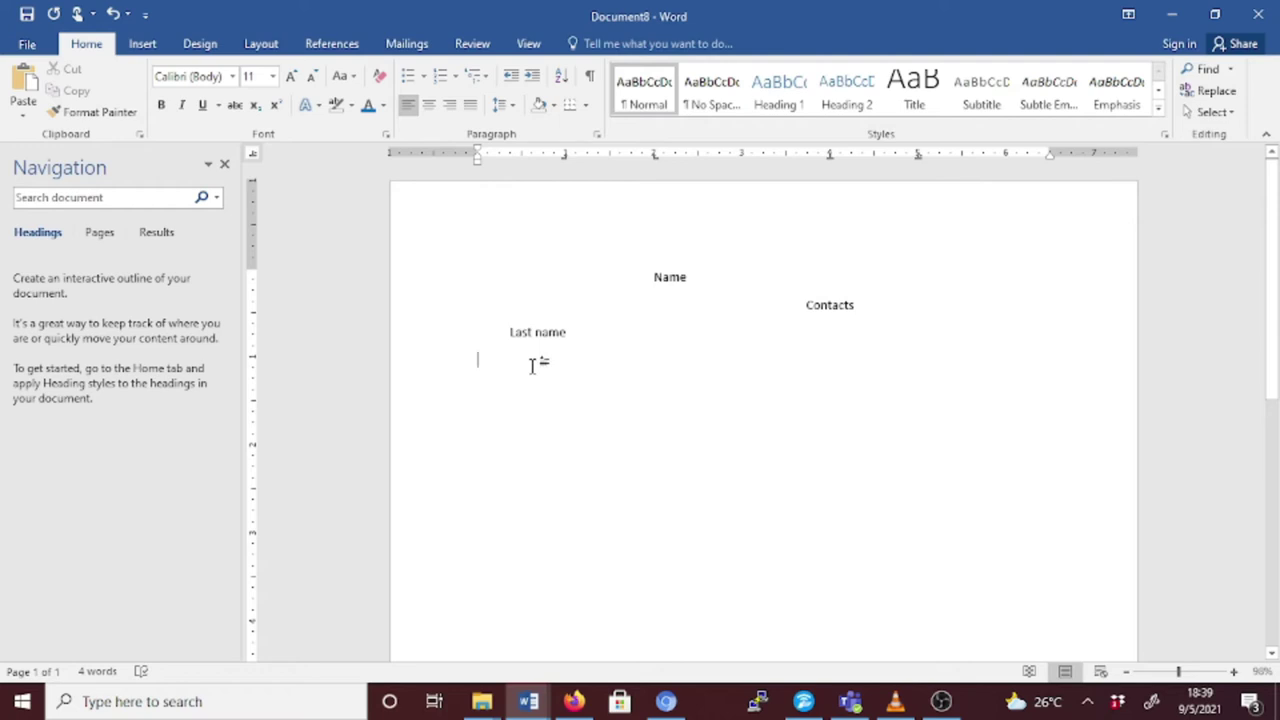
{"action": "type", "text": "200"}
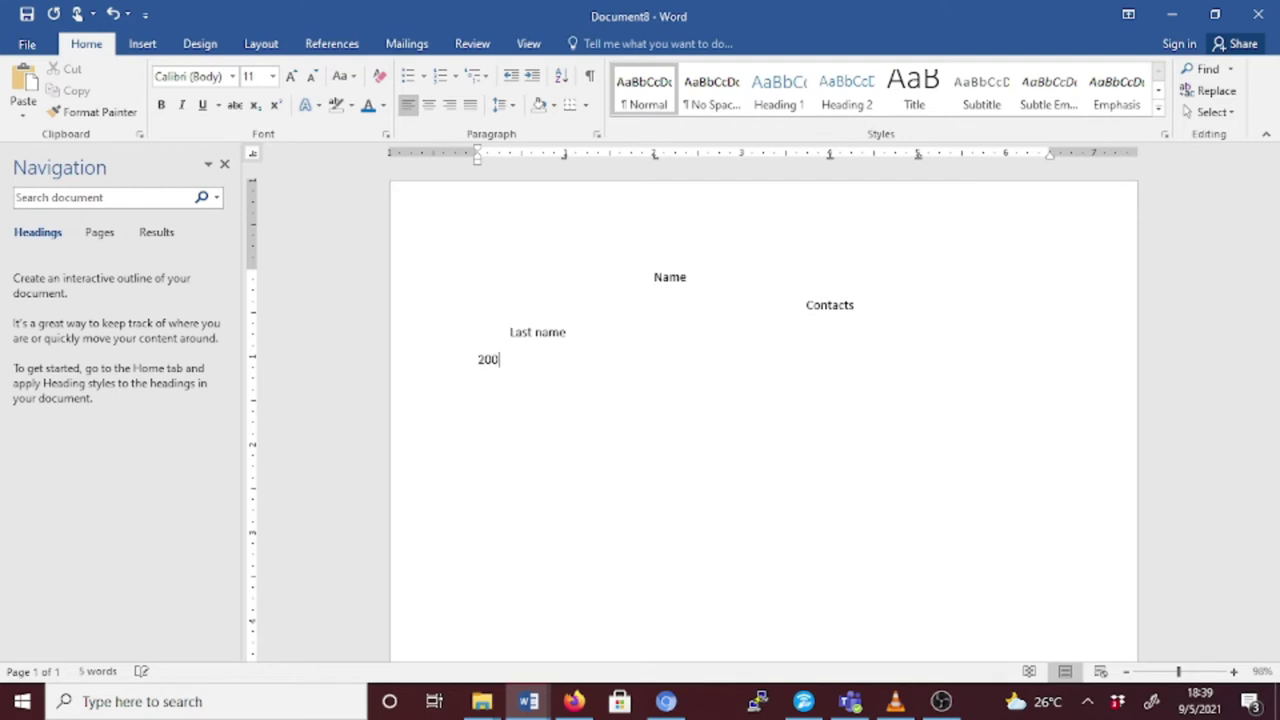
{"action": "type", "text": ".00"}
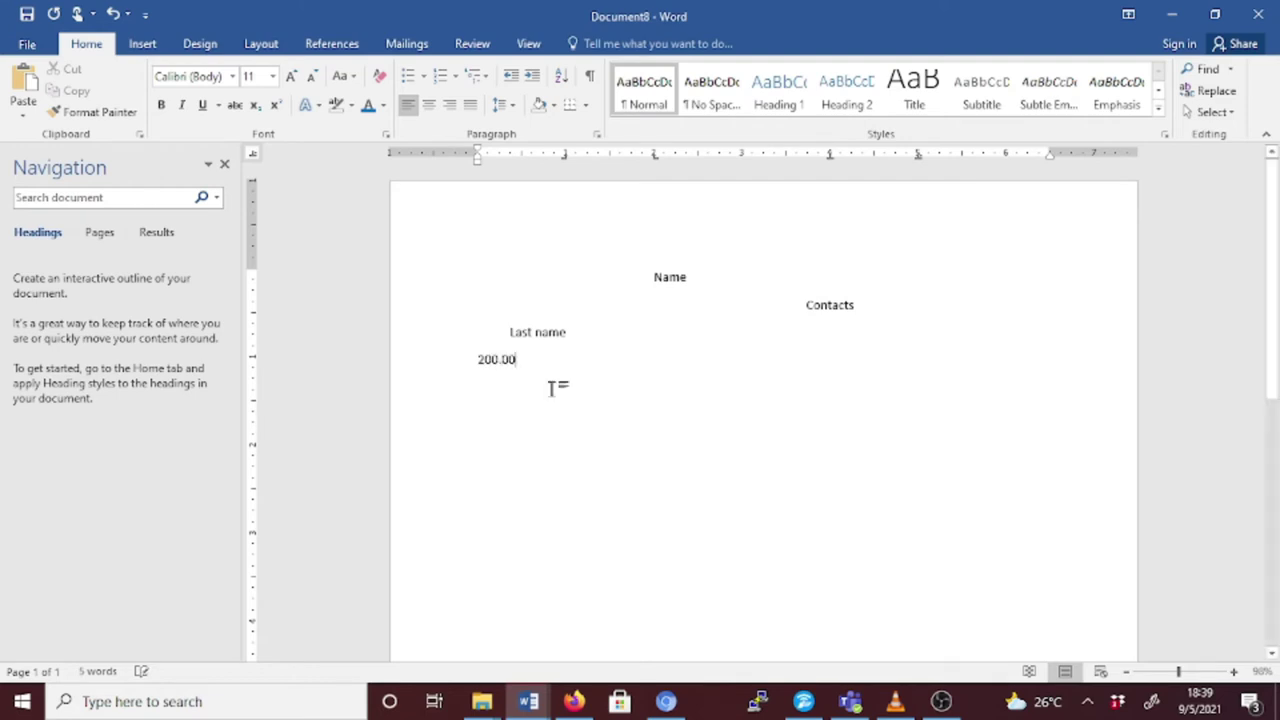
Indent 200.00 to the 5-inch decimal tab stop and check that the decimal point lines up with it.
{"action": "left_click", "coordinate": [477, 360]}
{"action": "key", "text": "Tab"}
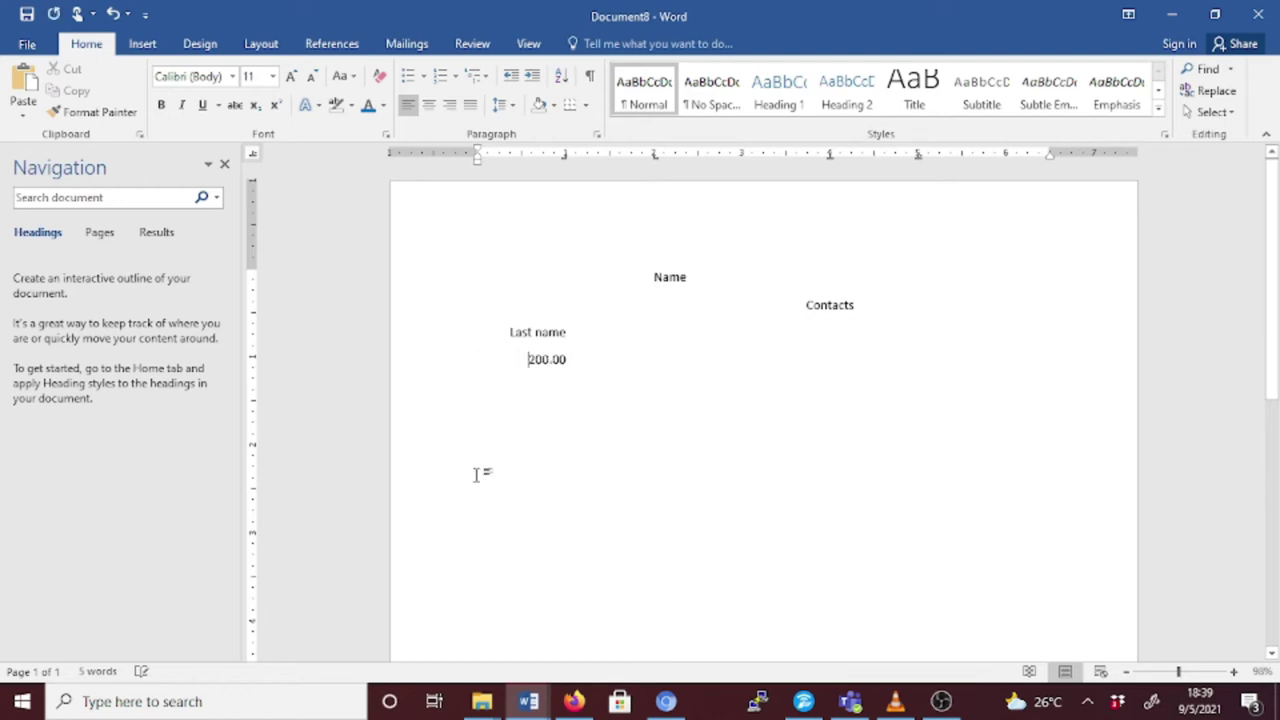
{"action": "key", "text": "Tab"}
{"action": "key", "text": "Tab"}
{"action": "key", "text": "Tab"}
{"action": "key", "text": "Tab"}
{"action": "key", "text": "Tab"}
{"action": "key", "text": "Tab"}
{"action": "key", "text": "Tab"}
{"action": "key", "text": "Tab"}
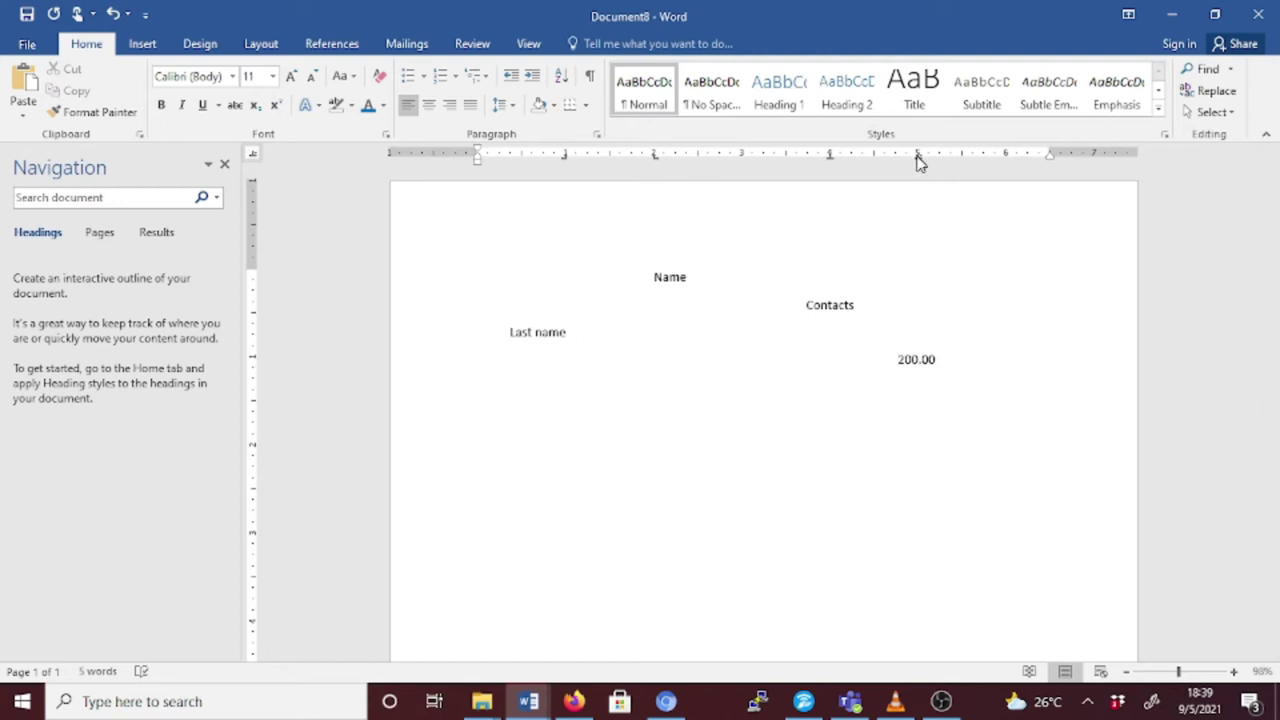
{"action": "left_click_drag", "start_coordinate": [919, 158], "coordinate": [950, 163]}
{"action": "scroll", "coordinate": [921, 163], "scroll_direction": "up", "scroll_amount": 3}
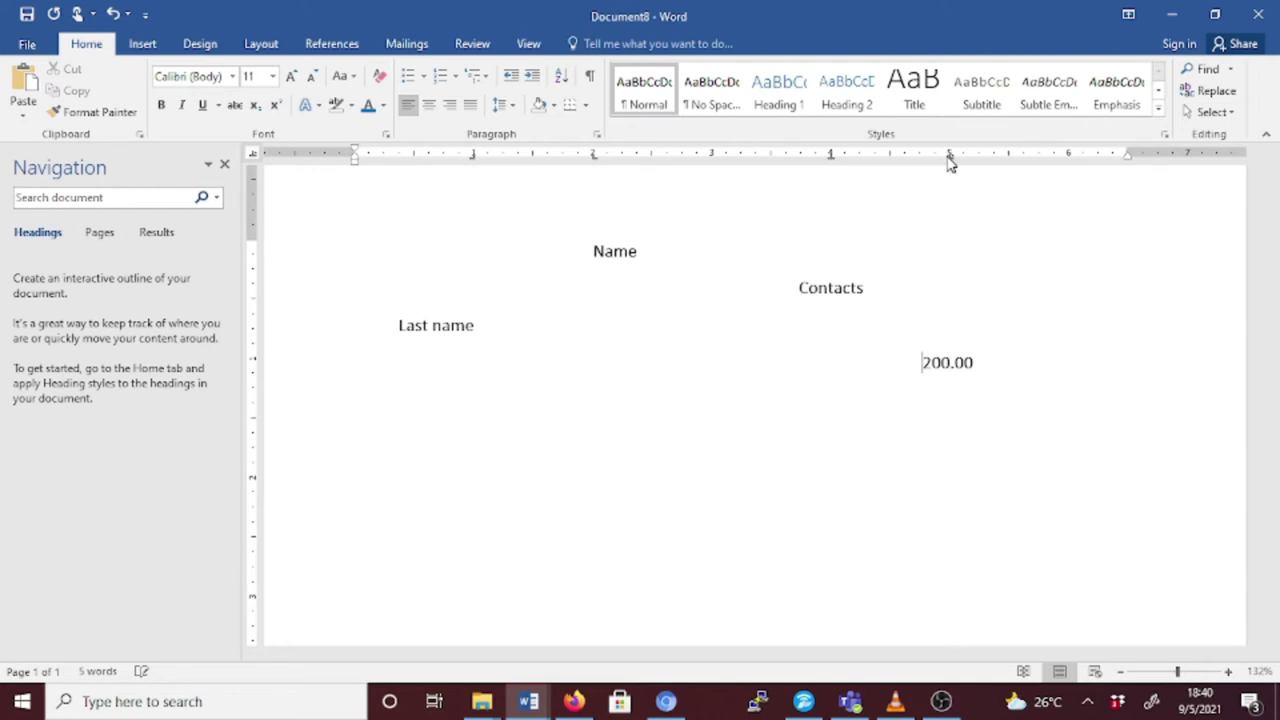
{"action": "left_click", "coordinate": [950, 160]}
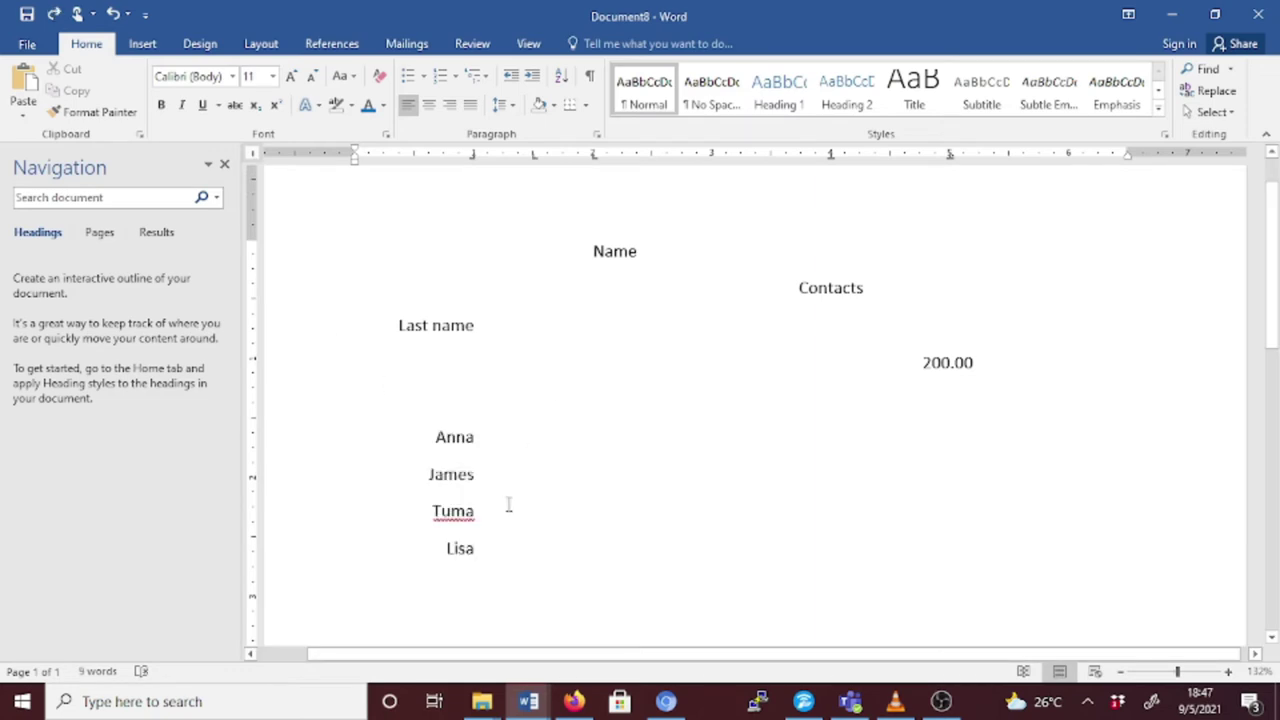
Select the four listed names and add a bar tab at 0.5 inch in front of them.
{"action": "mouse_move", "coordinate": [436, 437]}
{"action": "left_mouse_down"}
{"action": "mouse_move", "coordinate": [478, 550]}
{"action": "mouse_move", "coordinate": [435, 445]}
{"action": "left_mouse_up"}
{"action": "left_click", "coordinate": [506, 582]}
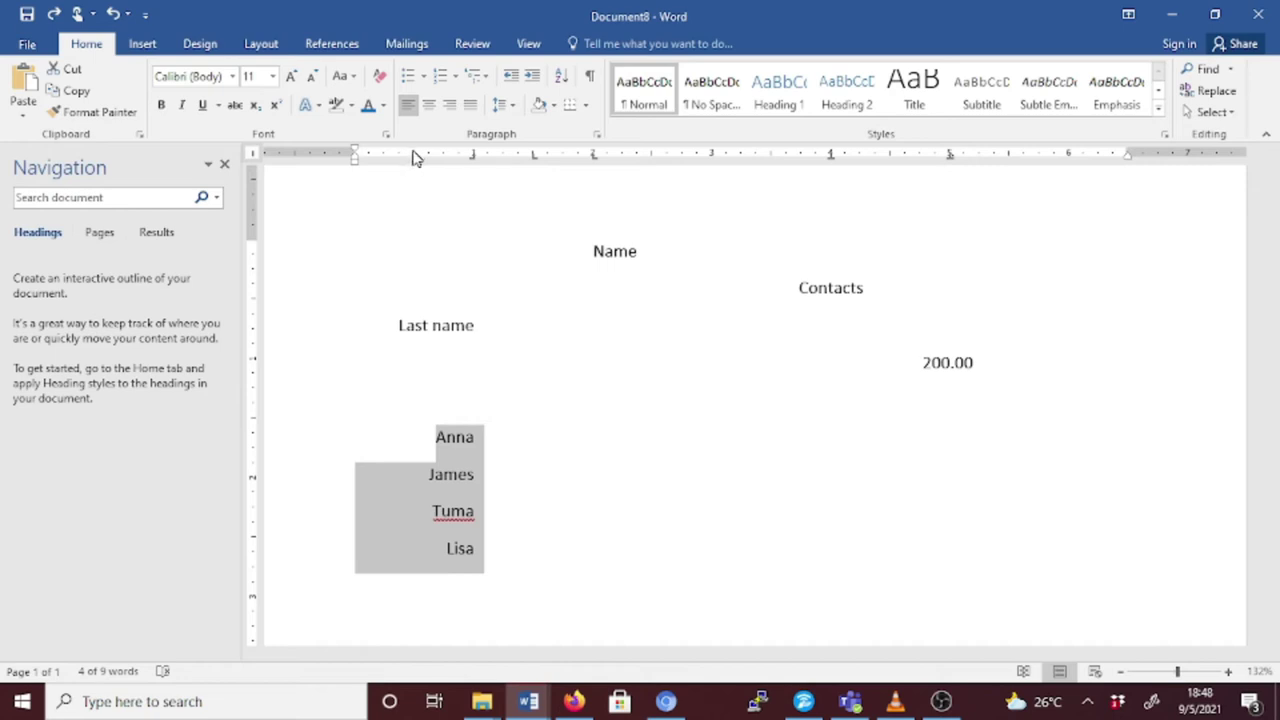
{"action": "left_click", "coordinate": [571, 475]}
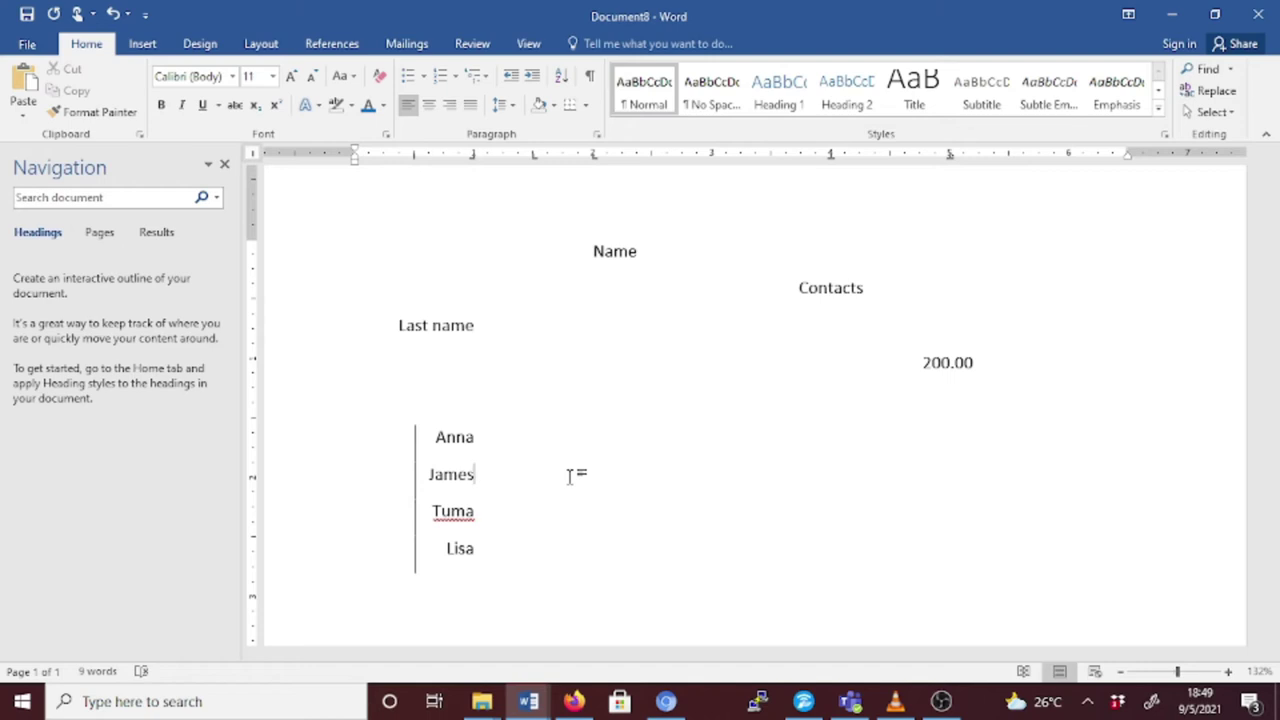
{"action": "left_click_drag", "start_coordinate": [1271, 278], "coordinate": [1272, 405]}
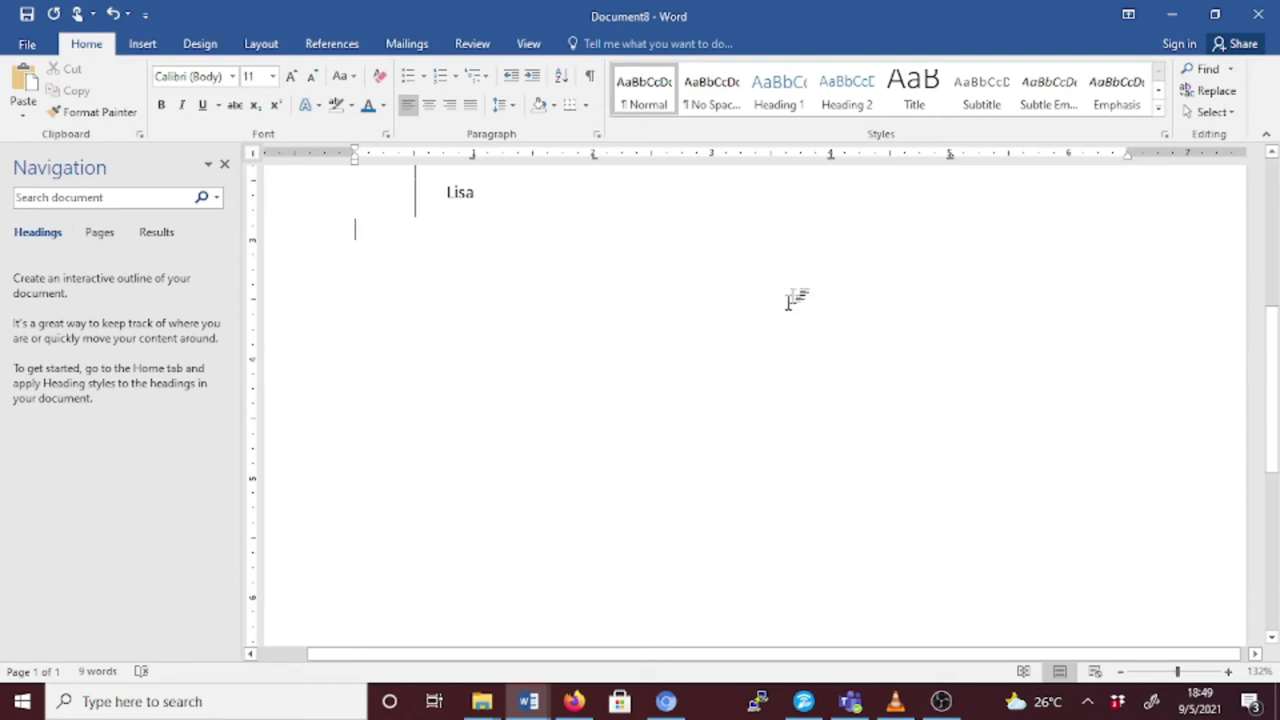
Delete all the text in the document and remove the leftover 5-inch decimal tab stop from the ruler.
{"action": "key", "text": "ctrl+a"}
{"action": "scroll", "coordinate": [686, 414], "scroll_direction": "up", "scroll_amount": 6}
{"action": "left_click", "coordinate": [590, 427]}
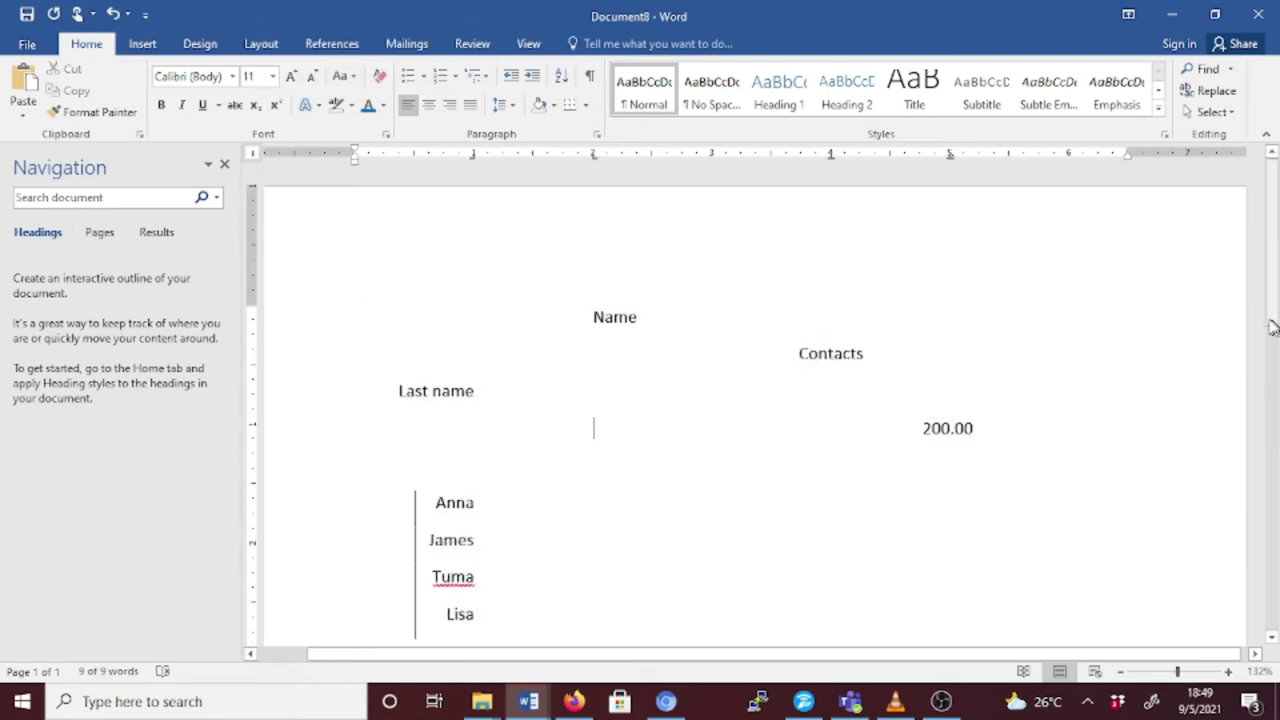
{"action": "left_click_drag", "start_coordinate": [594, 597], "coordinate": [364, 288]}
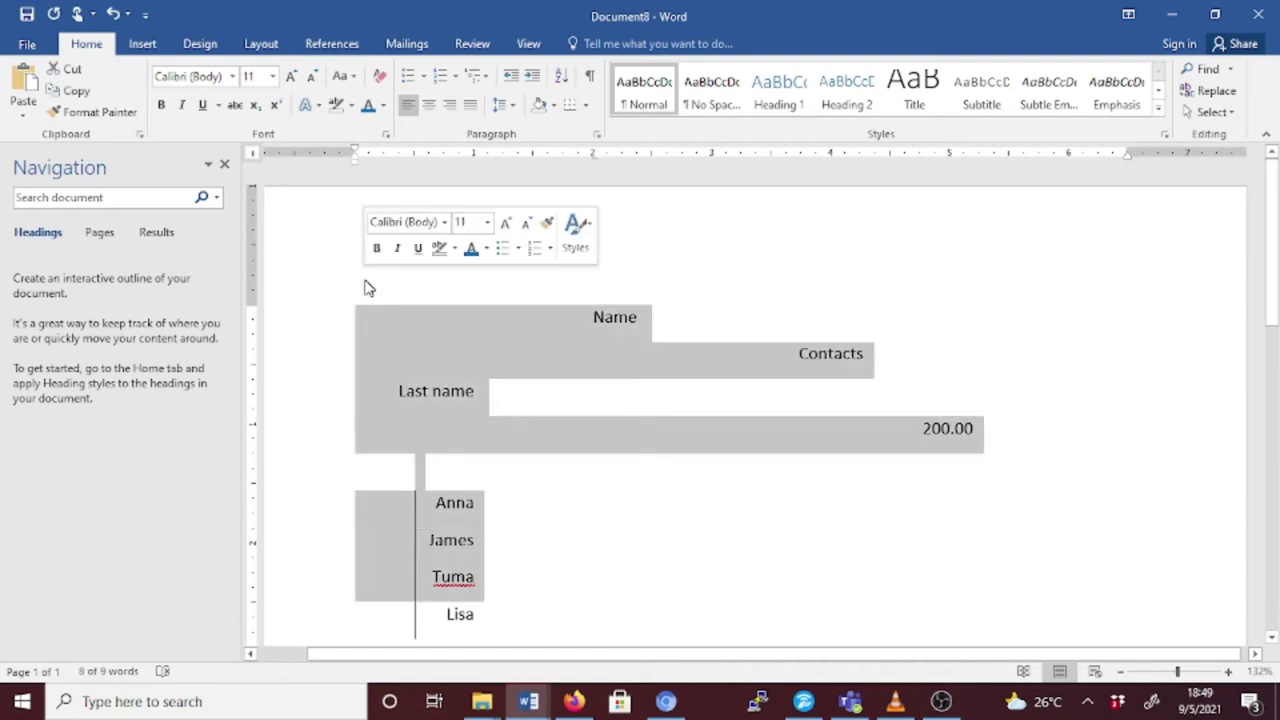
{"action": "key", "text": "Delete"}
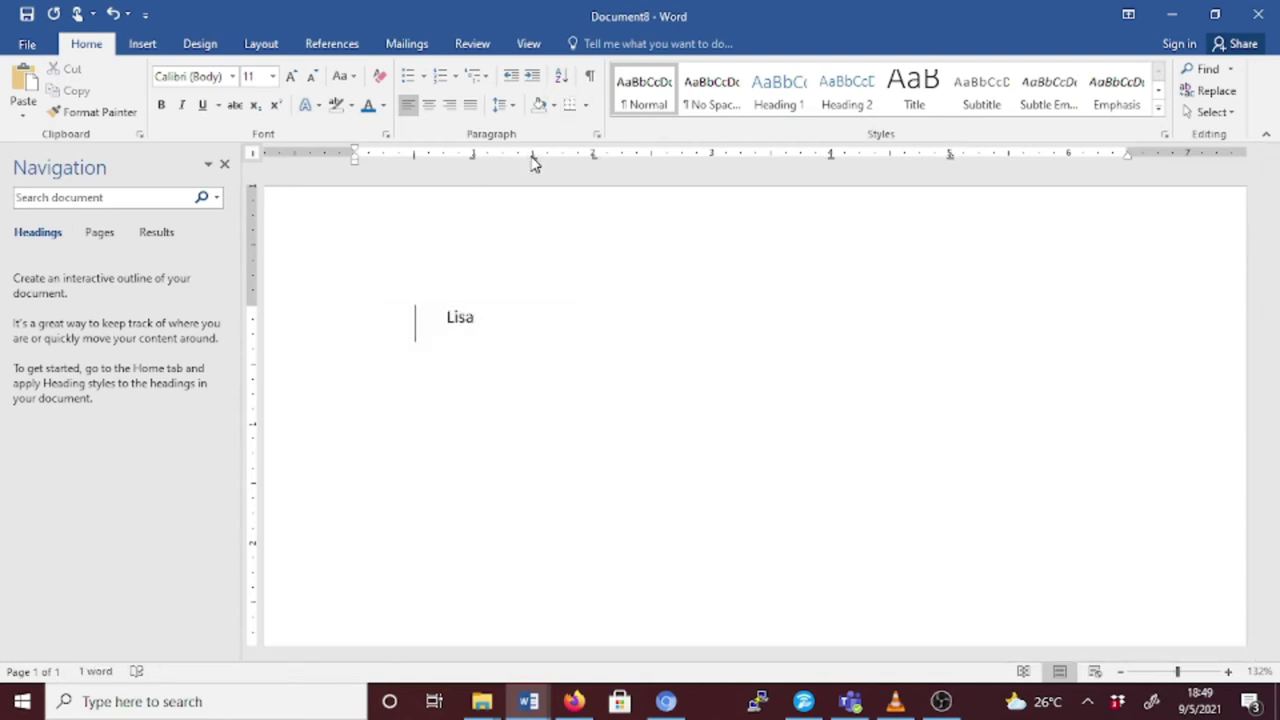
{"action": "left_click_drag", "start_coordinate": [483, 357], "coordinate": [374, 294]}
{"action": "key", "text": "BackSpace"}
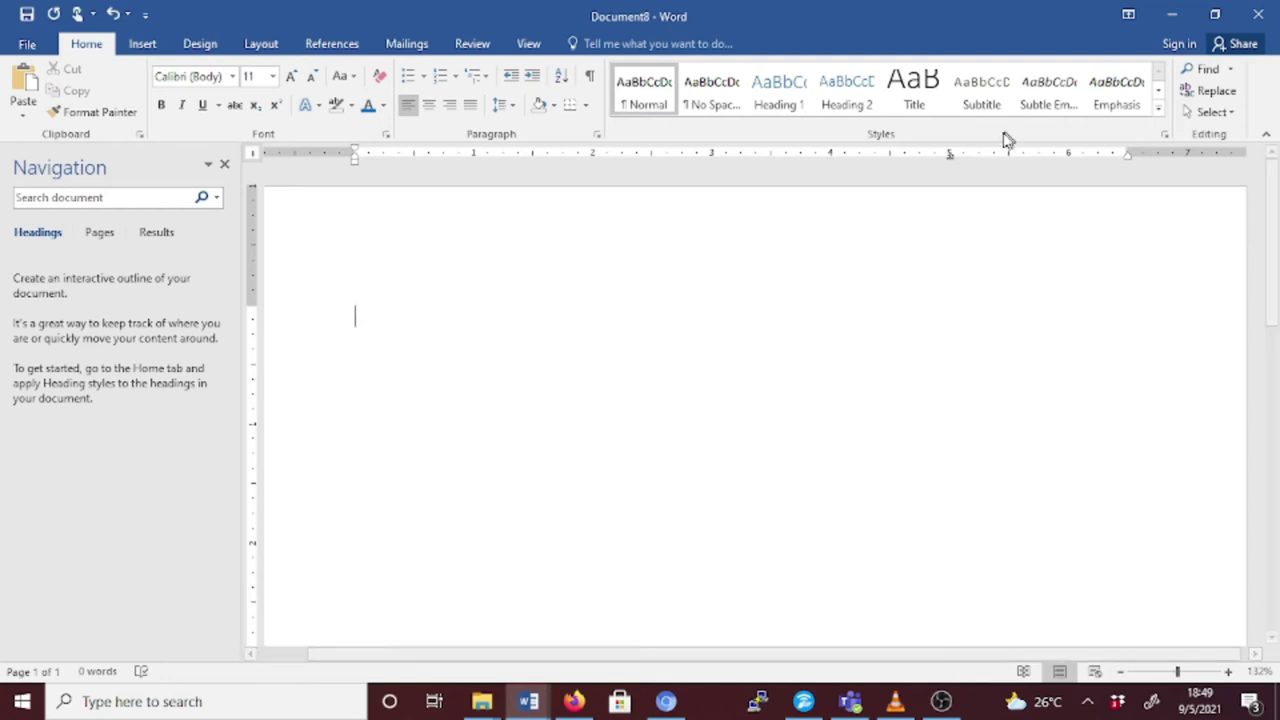
{"action": "left_click_drag", "start_coordinate": [949, 157], "coordinate": [963, 323]}
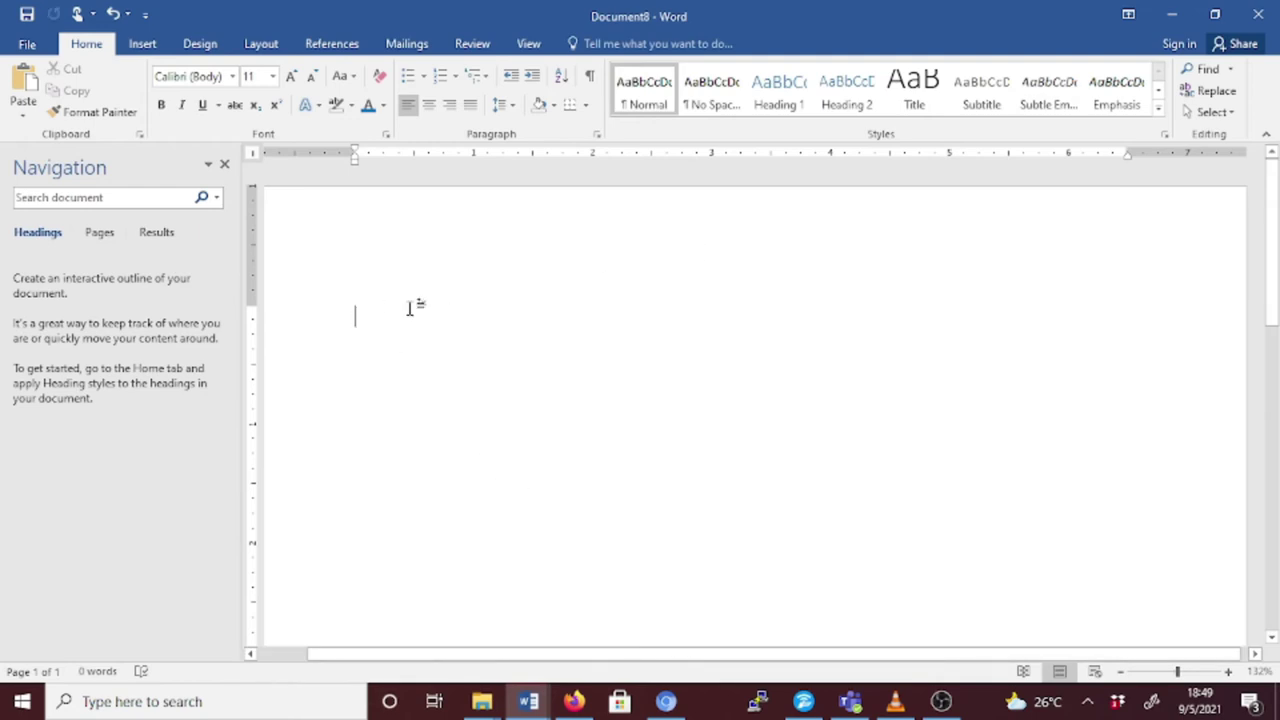
Enter the heading "Faith Cafeteria Menu" on the first line and start a new line below it.
{"action": "type", "text": "Faith "}
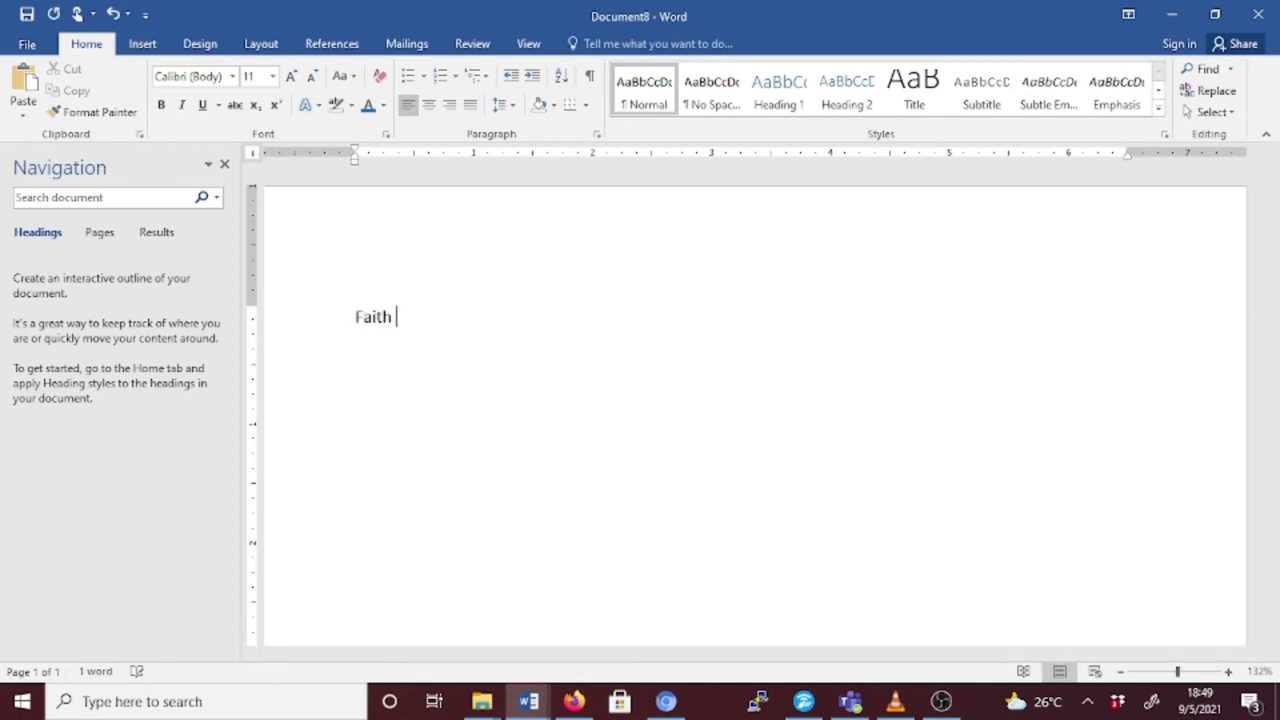
{"action": "type", "text": "Cafteri"}
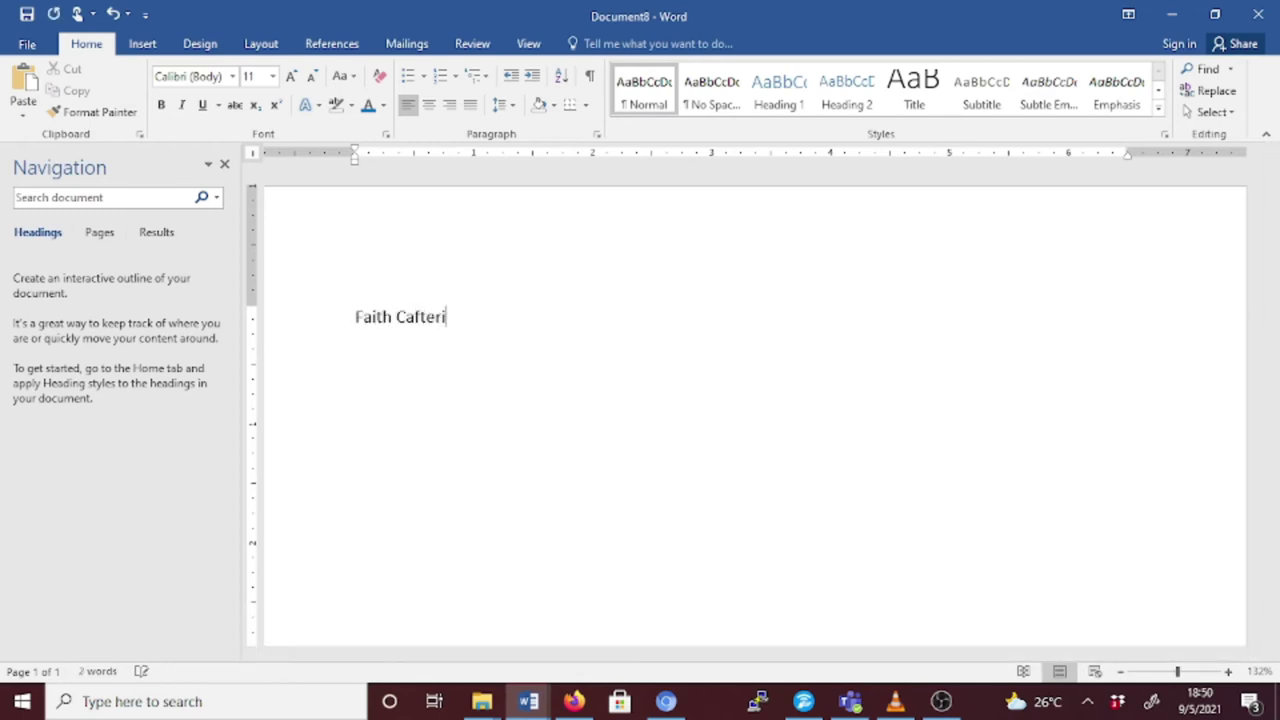
{"action": "type", "text": "a Menu"}
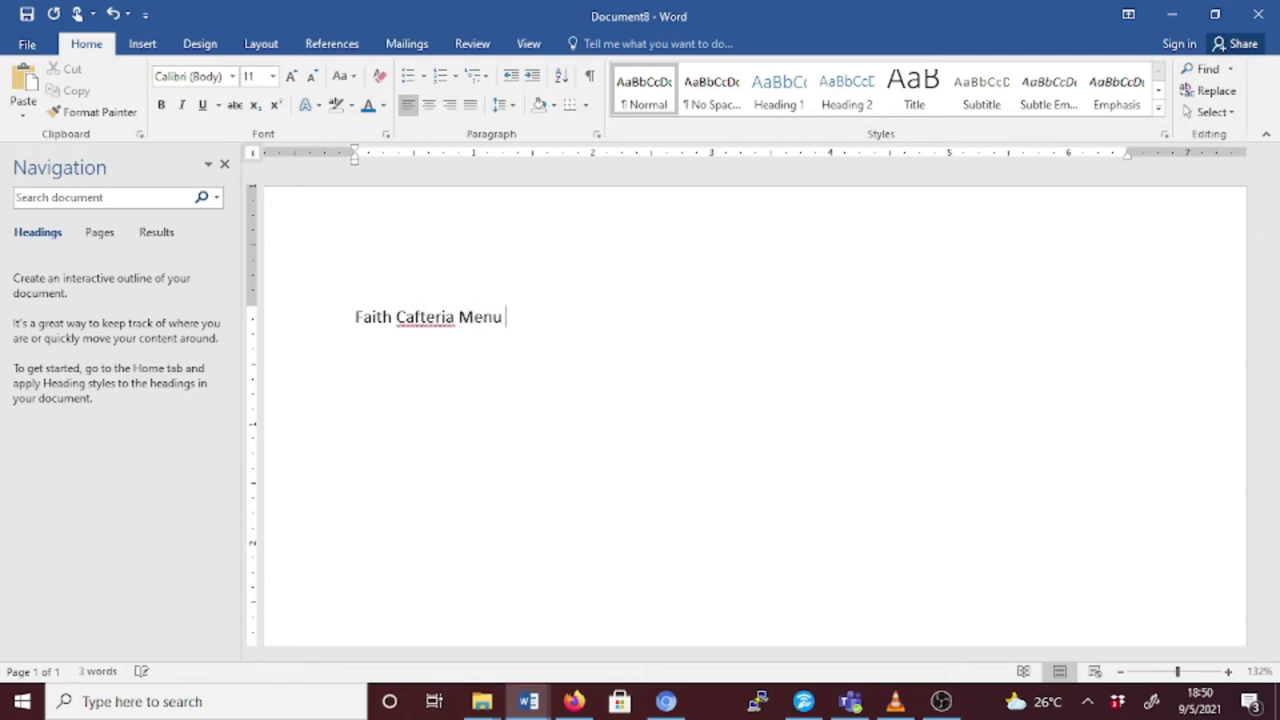
{"action": "double_click", "coordinate": [488, 317]}
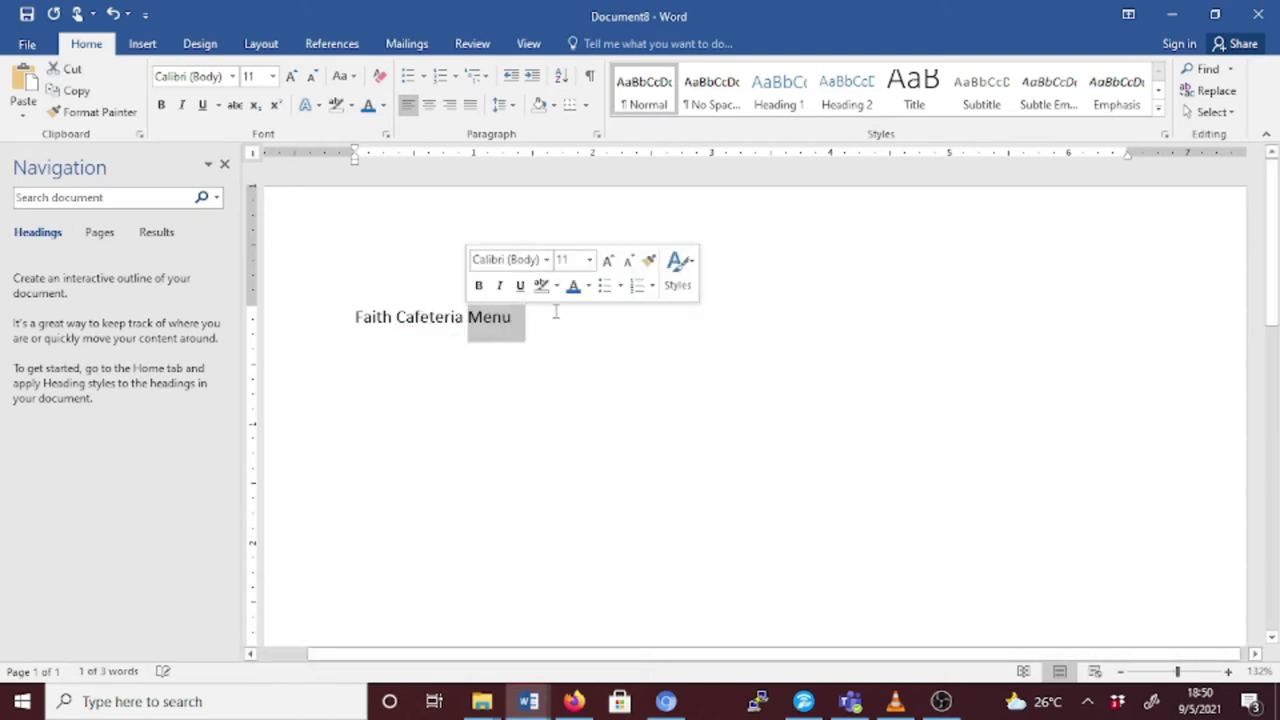
{"action": "left_click", "coordinate": [521, 318]}
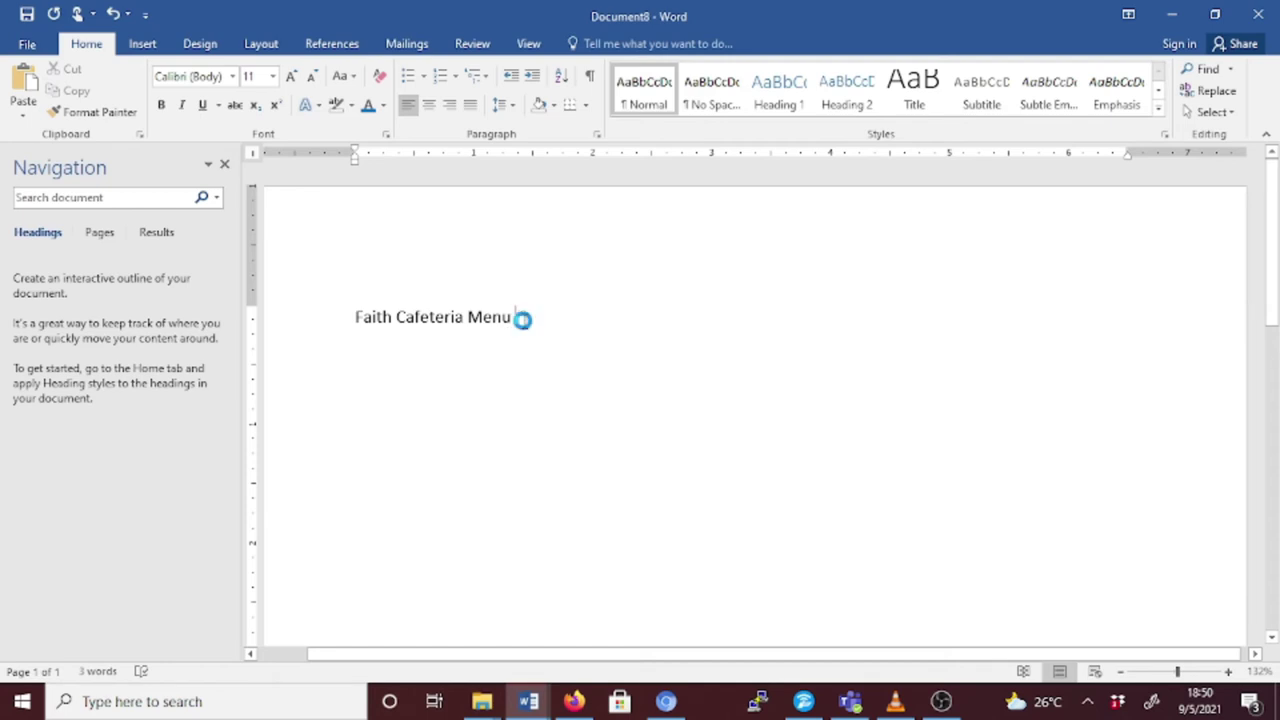
{"action": "key", "text": "Return"}
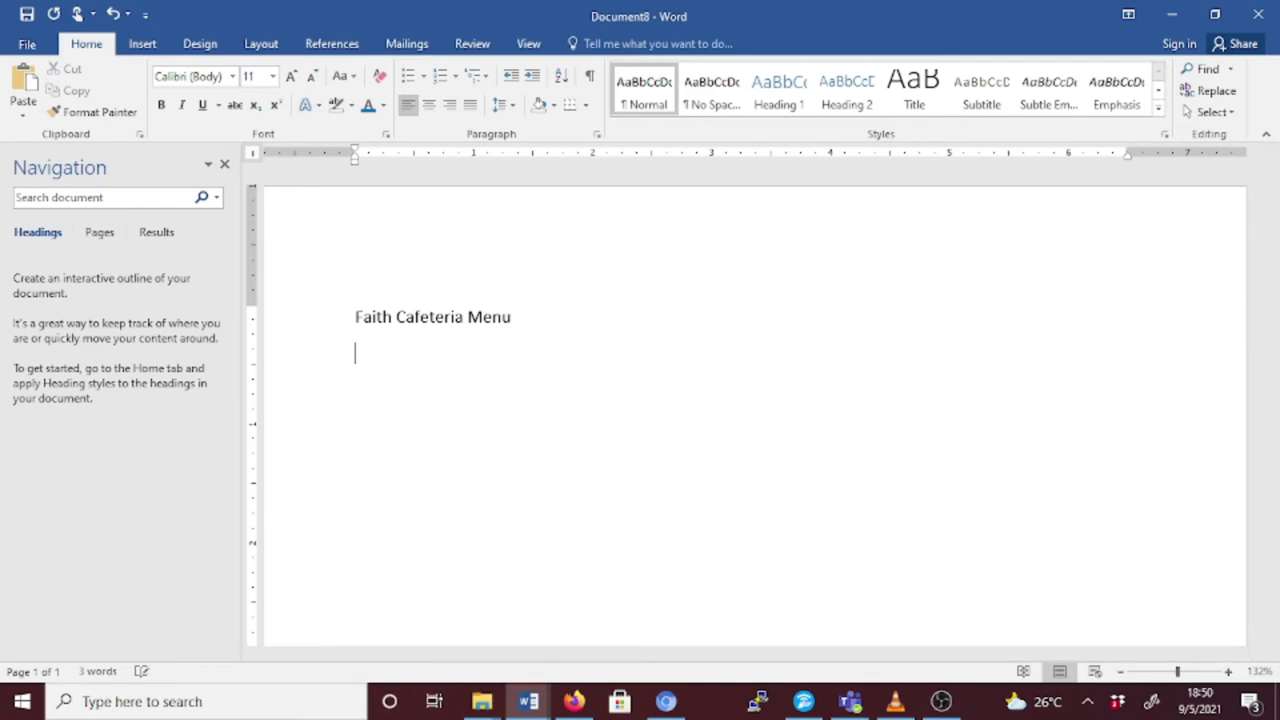
Enter "Drinks" on the second line, then shorten the heading to "Faith Cafeteria" and center it.
{"action": "type", "text": "Dr"}
{"action": "left_click", "coordinate": [517, 315]}
{"action": "key", "text": "BackSpace"}
{"action": "key", "text": "BackSpace"}
{"action": "key", "text": "BackSpace"}
{"action": "key", "text": "BackSpace"}
{"action": "key", "text": "BackSpace"}
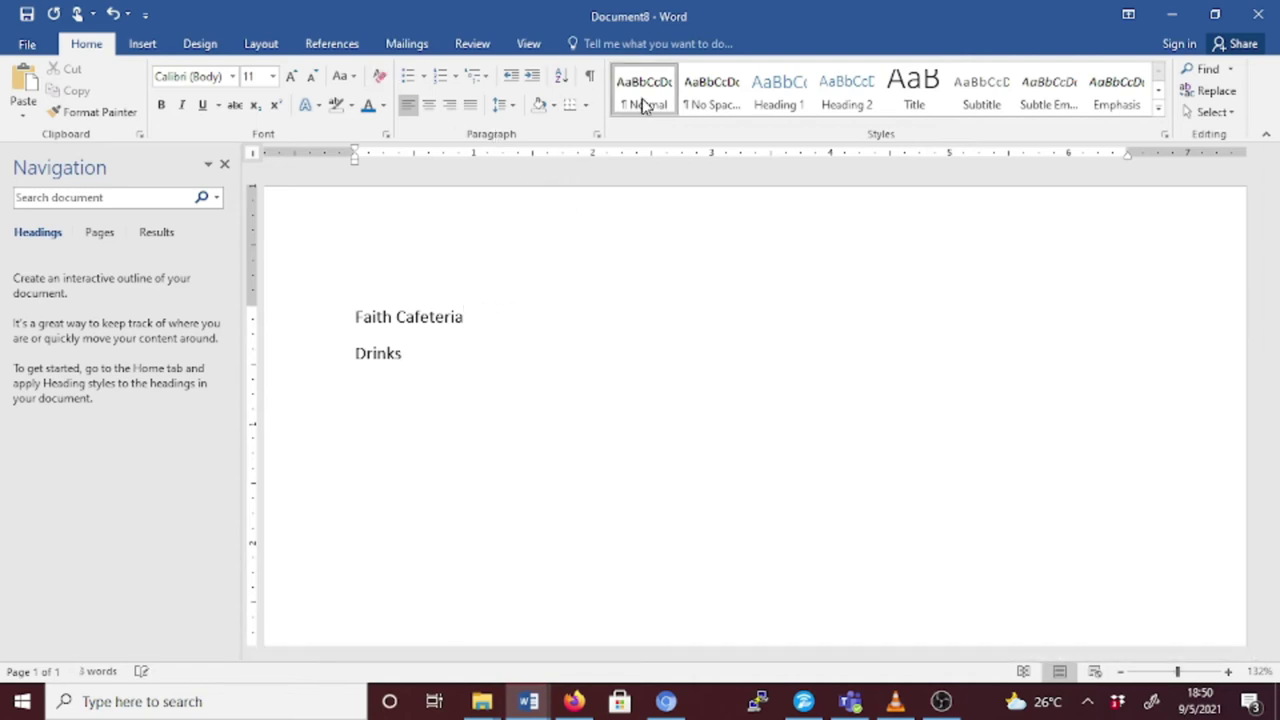
{"action": "left_click", "coordinate": [428, 105]}
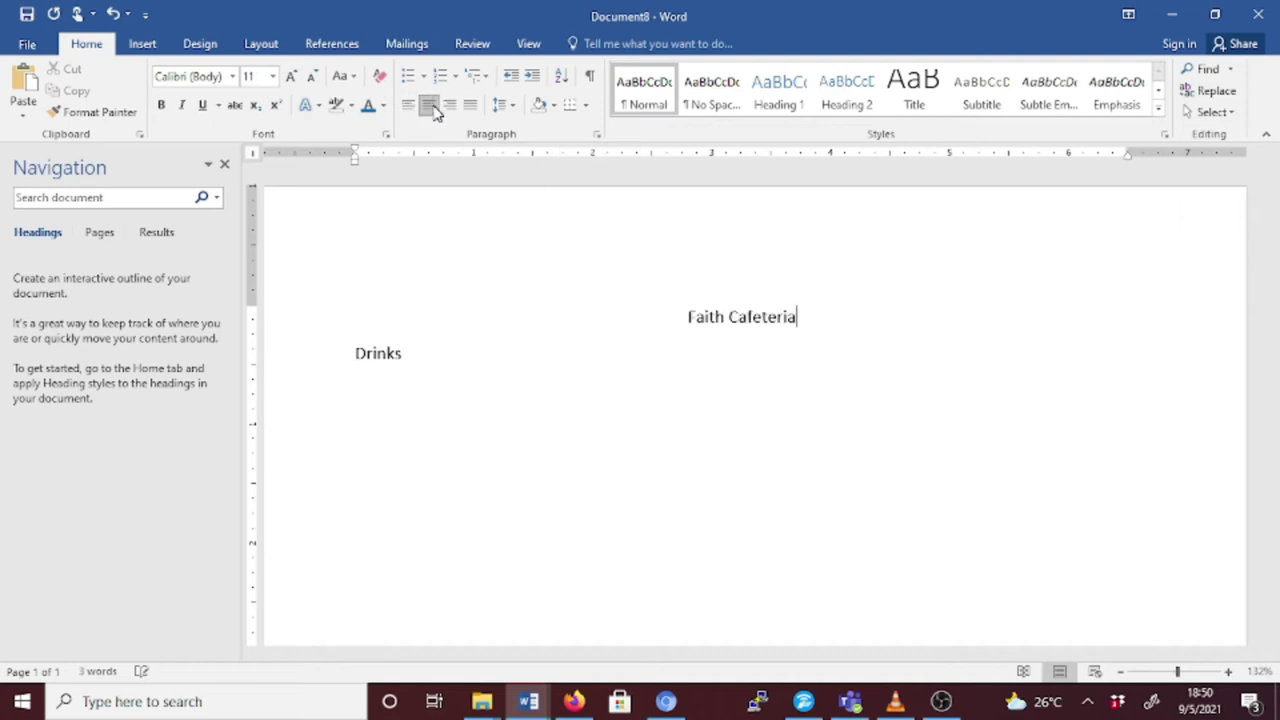
Add left tab stops at 1 inch and 5 inches to the "Drinks" line and indent the word to the 1-inch stop.
{"action": "left_click", "coordinate": [408, 354]}
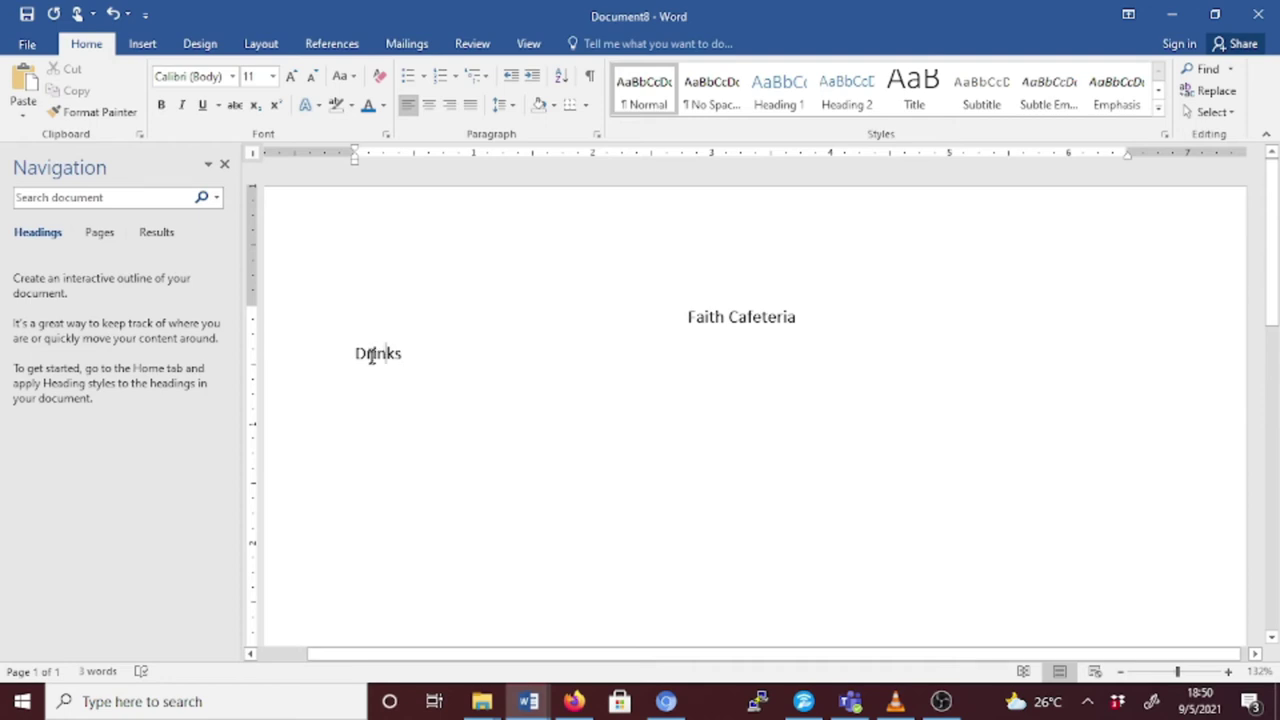
{"action": "key", "text": "ctrl+a"}
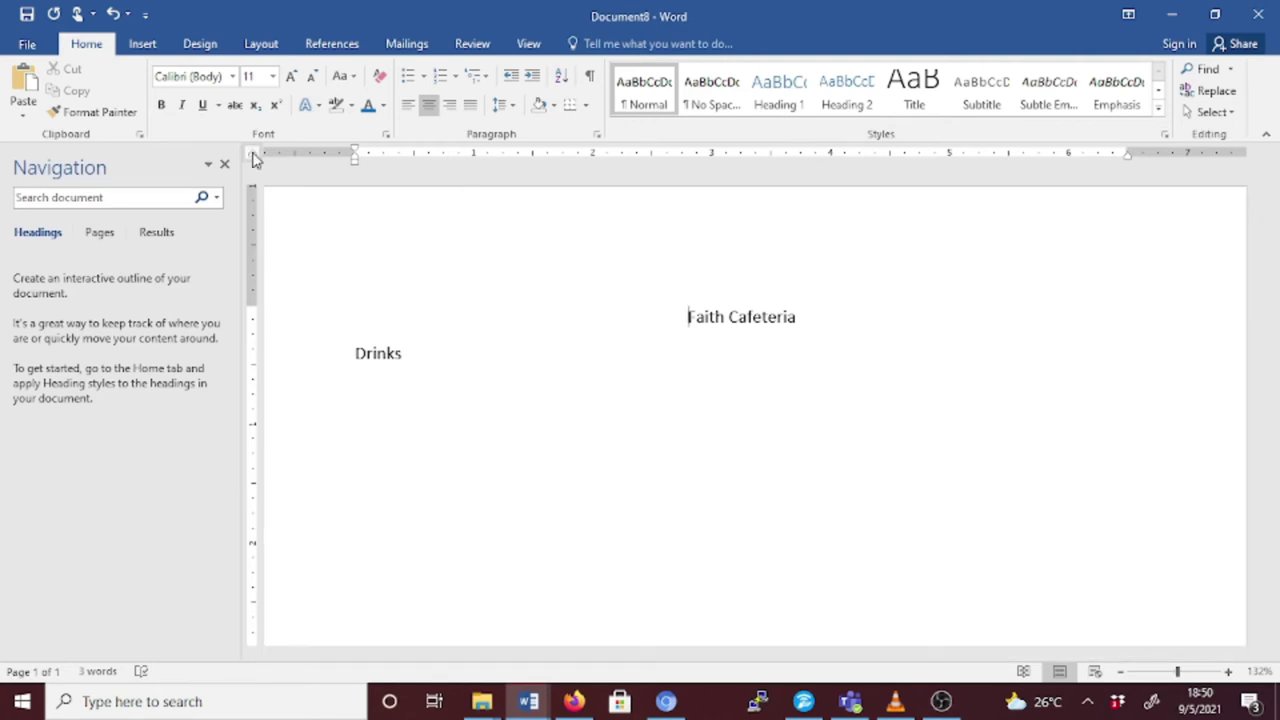
{"action": "key", "text": "Down"}
{"action": "key", "text": "Tab"}
{"action": "left_click", "coordinate": [474, 160]}
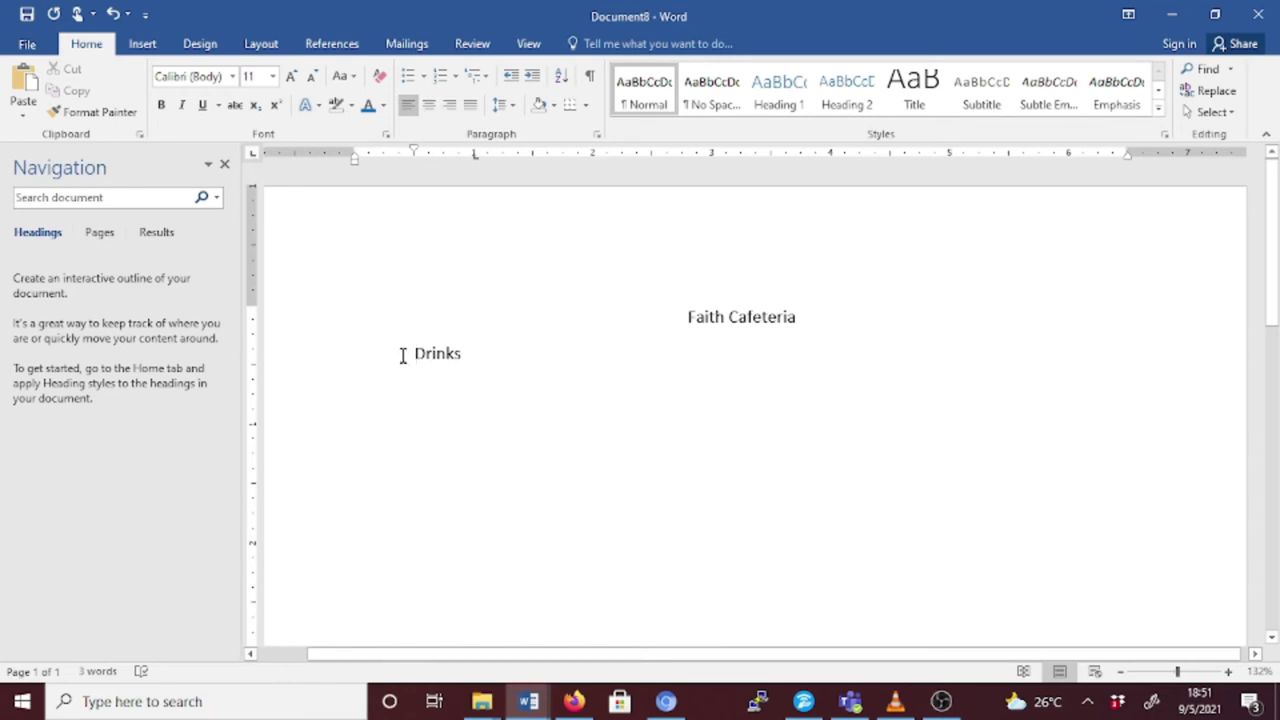
{"action": "key", "text": "Tab"}
{"action": "left_click", "coordinate": [475, 160]}
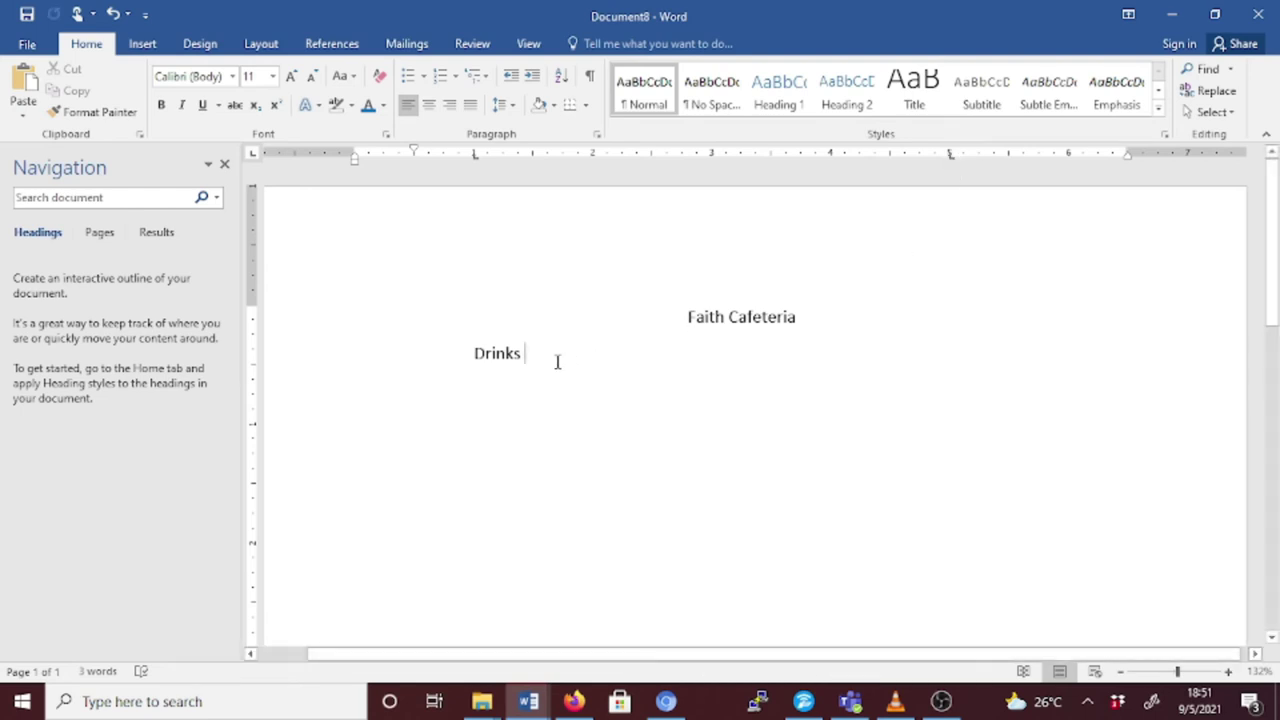
{"action": "type", "text": "pri"}
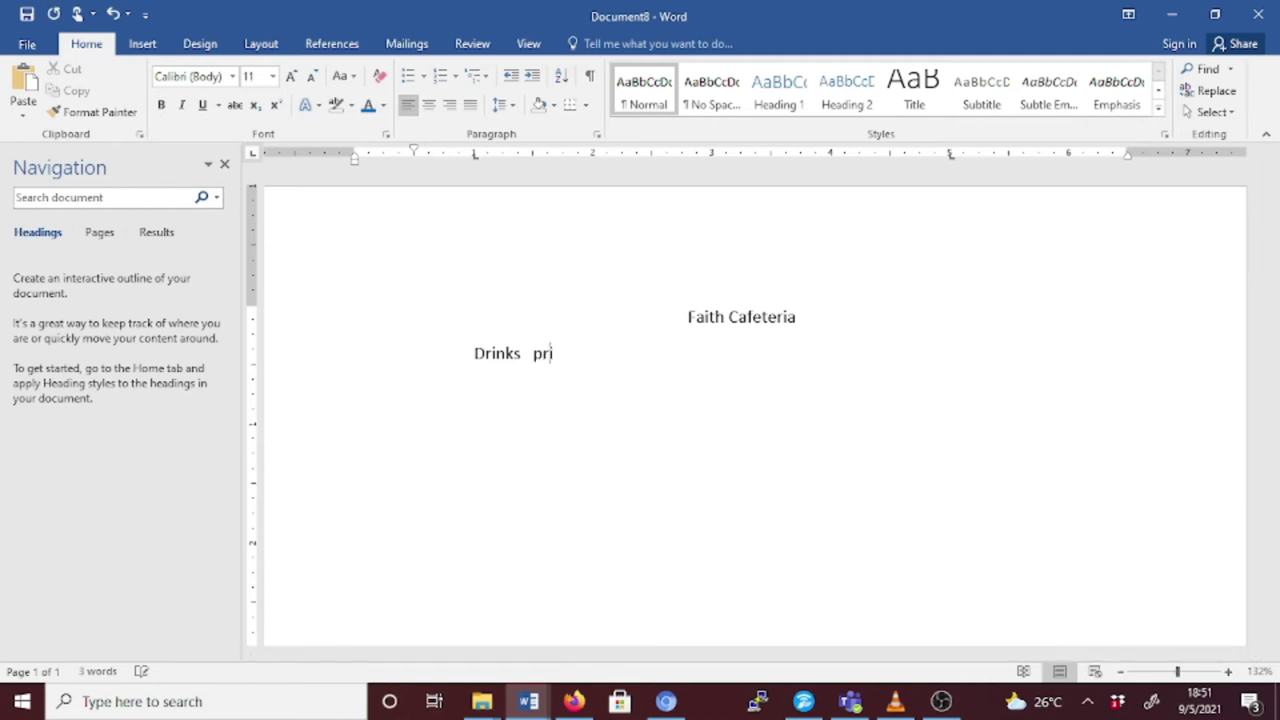
{"action": "type", "text": "ce"}
{"action": "key", "text": "shift+F3"}
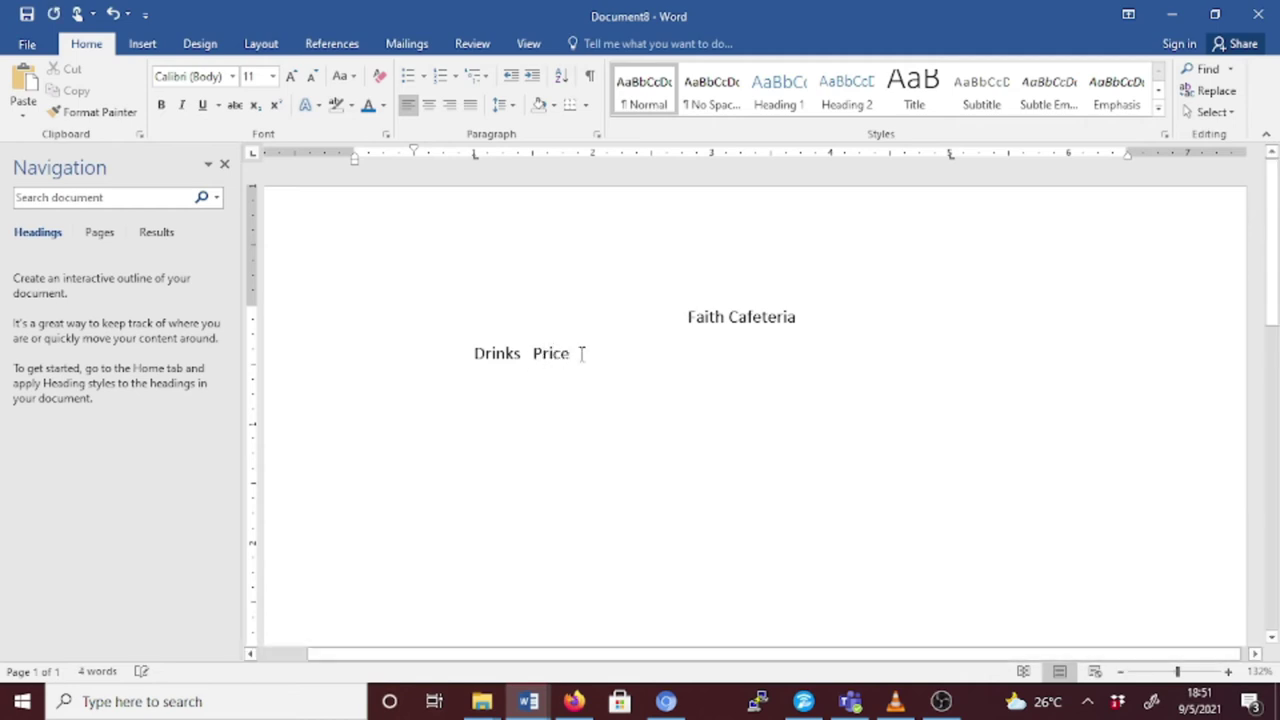
{"action": "type", "text": "@each"}
{"action": "key", "text": "BackSpace"}
{"action": "key", "text": "BackSpace"}
{"action": "key", "text": "BackSpace"}
{"action": "key", "text": "BackSpace"}
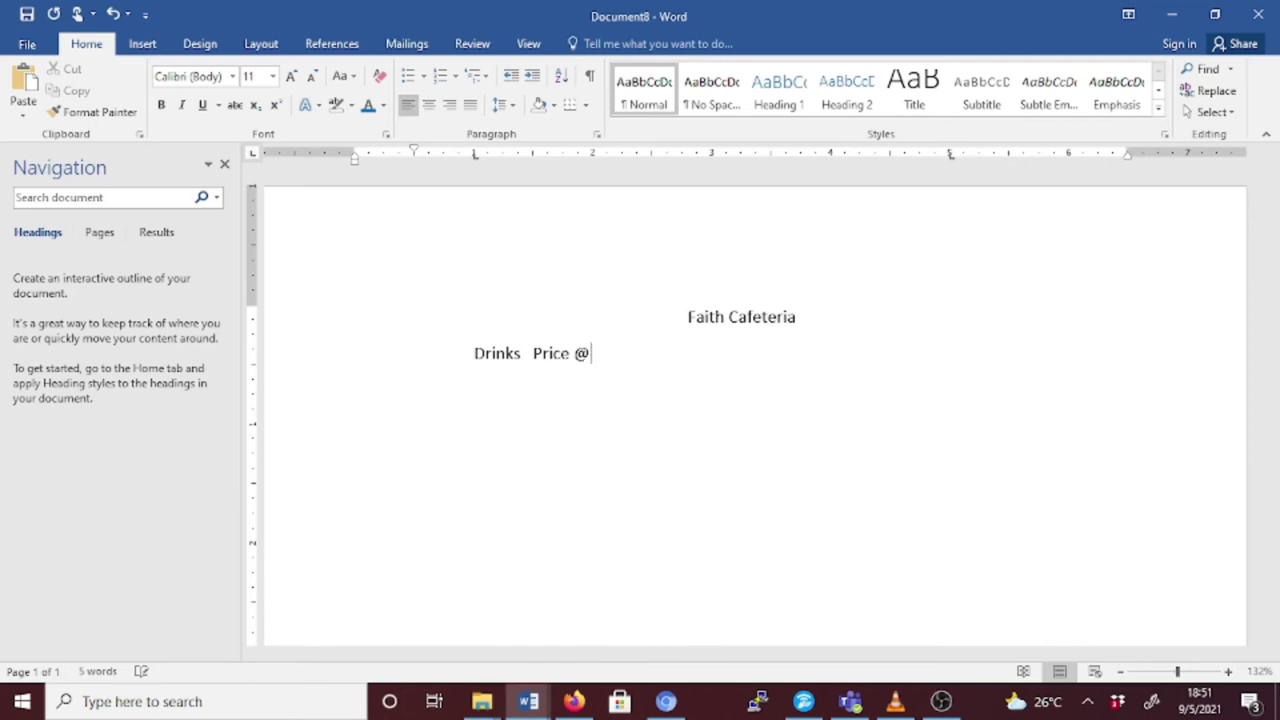
{"action": "type", "text": "drink"}
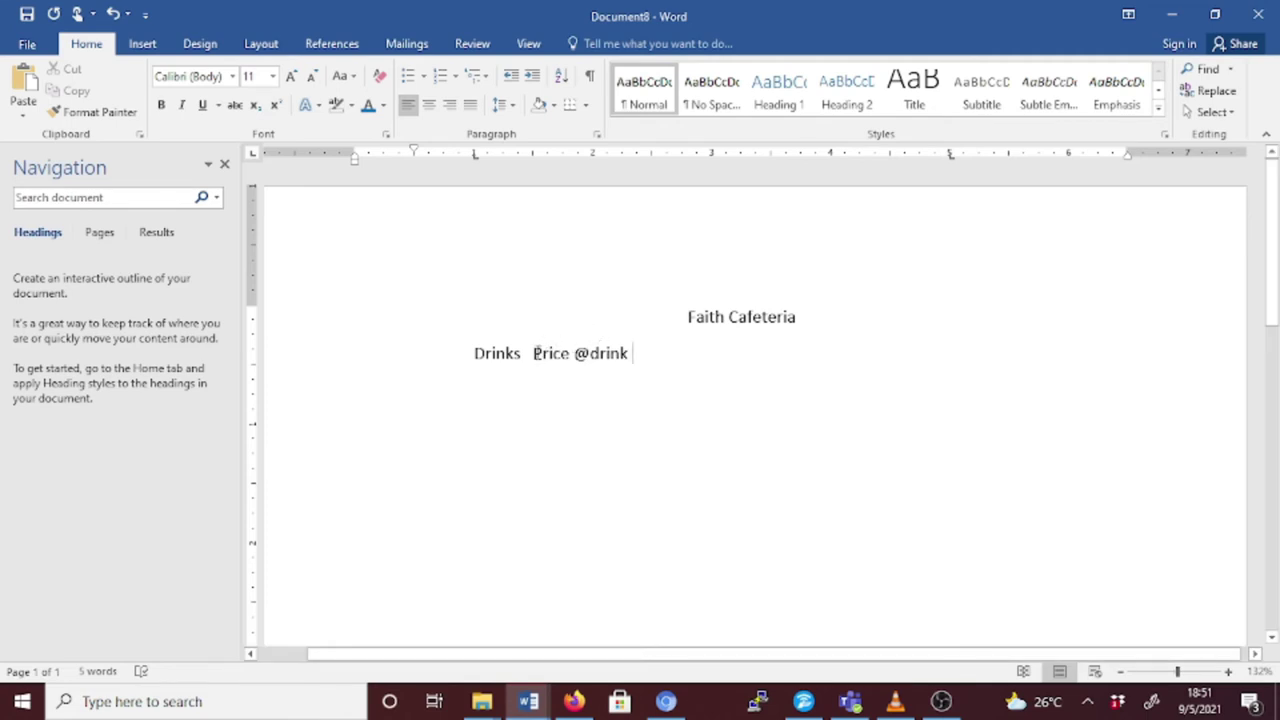
{"action": "key", "text": "Tab"}
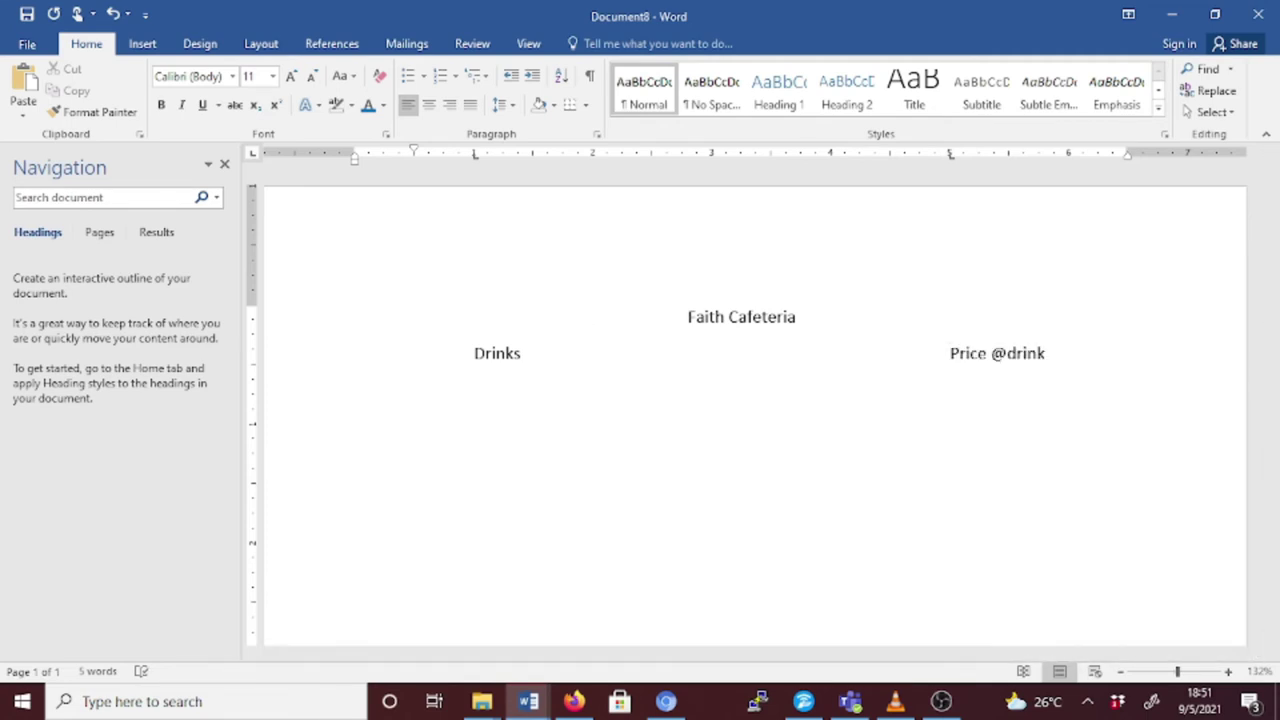
{"action": "left_click", "coordinate": [951, 155]}
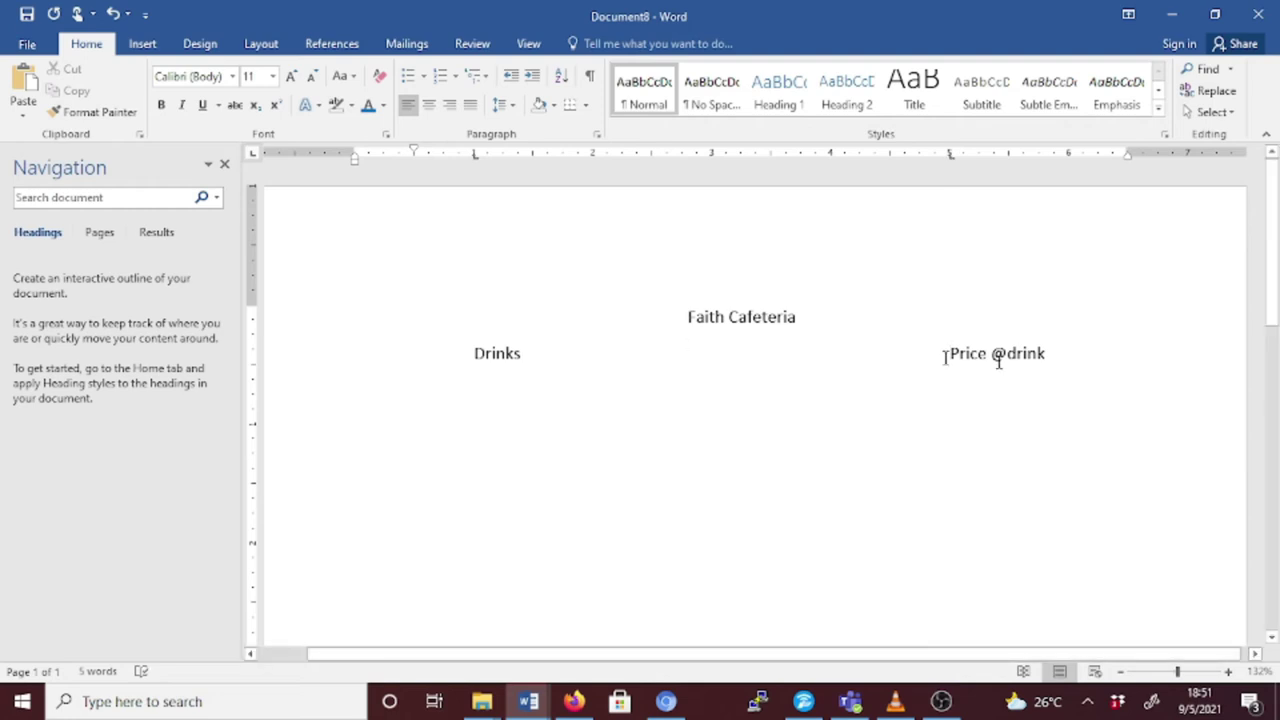
List Soda, Juicy, Wine, Coffee and Milk on separate lines below the "Drinks" heading.
{"action": "key", "text": "Return"}
{"action": "type", "text": "So"}
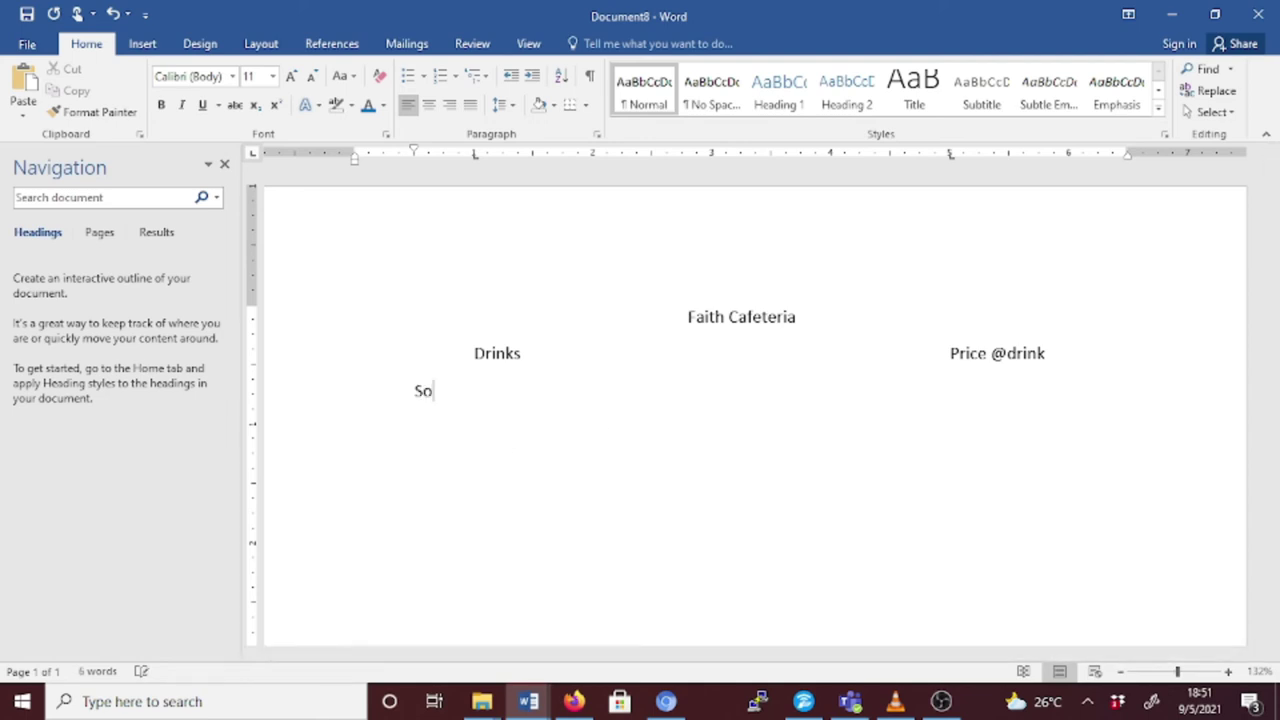
{"action": "type", "text": "da juicy"}
{"action": "key", "text": "Return"}
{"action": "type", "text": "wine "}
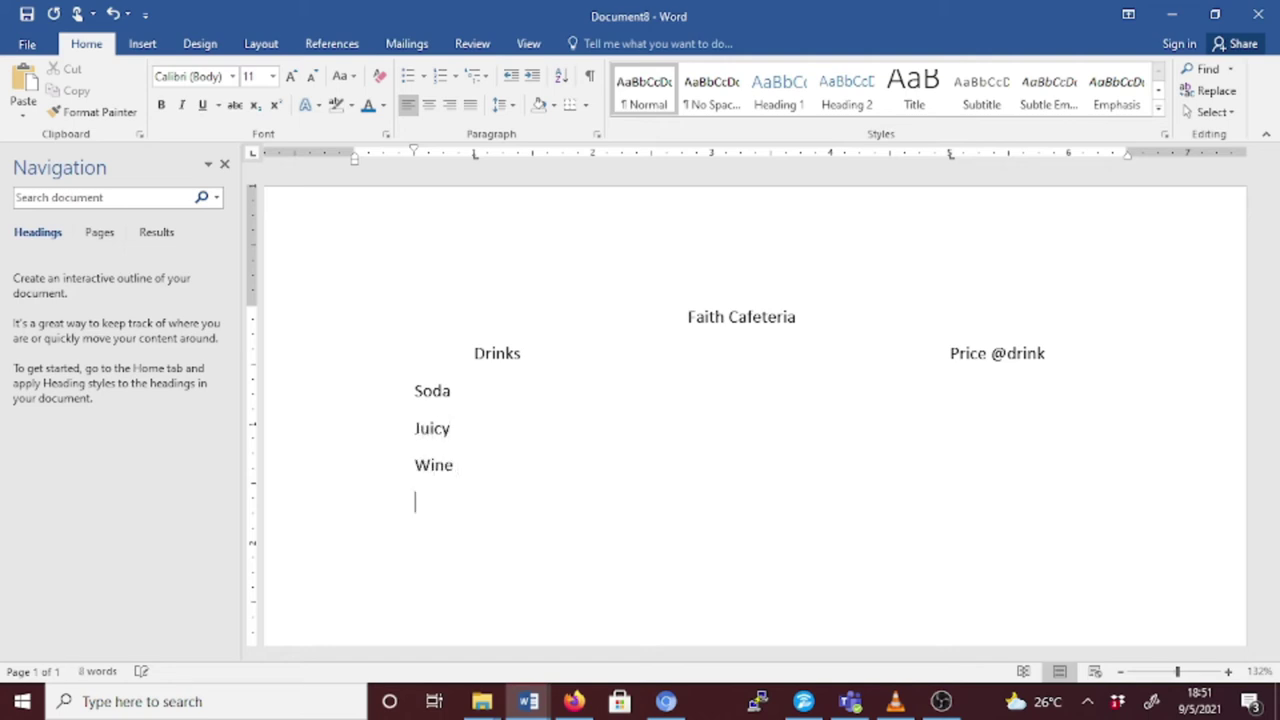
{"action": "type", "text": "Co"}
{"action": "type", "text": "ffee"}
{"action": "type", "text": "Milk"}
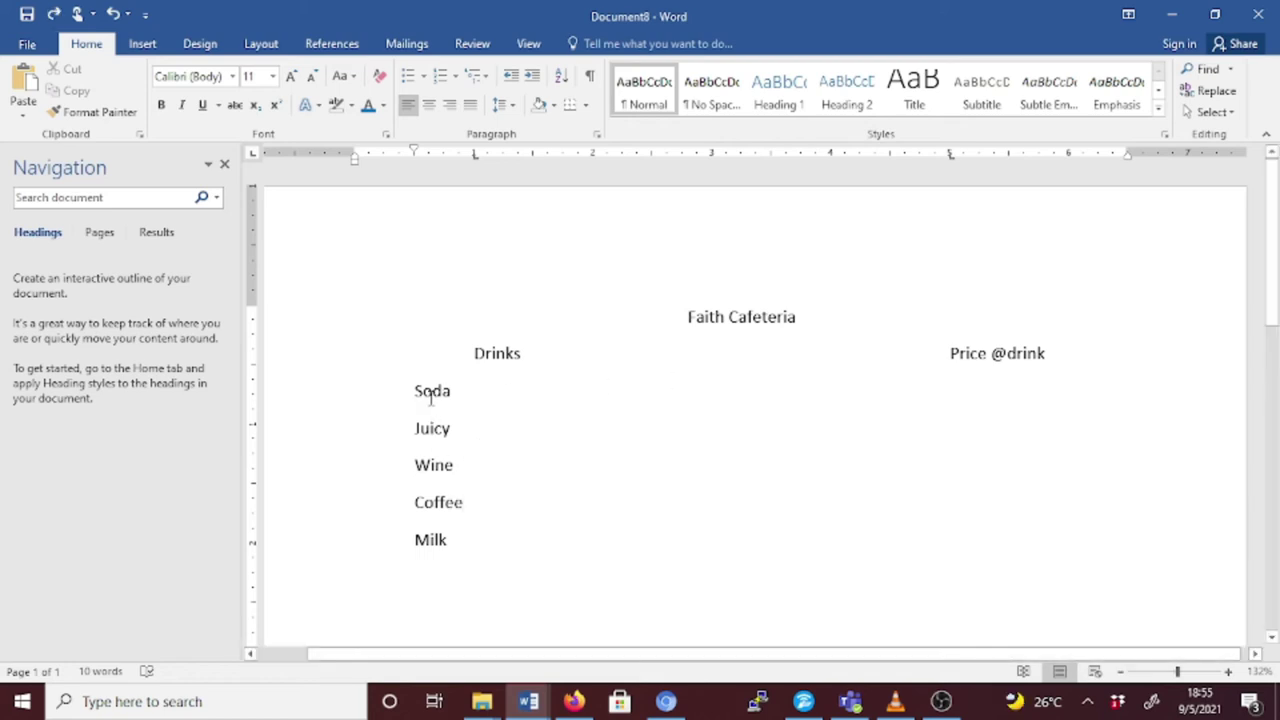
{"action": "left_click_drag", "start_coordinate": [469, 537], "coordinate": [417, 395]}
{"action": "left_click", "coordinate": [499, 501]}
{"action": "left_click", "coordinate": [468, 552]}
{"action": "left_click_drag", "start_coordinate": [455, 539], "coordinate": [417, 429]}
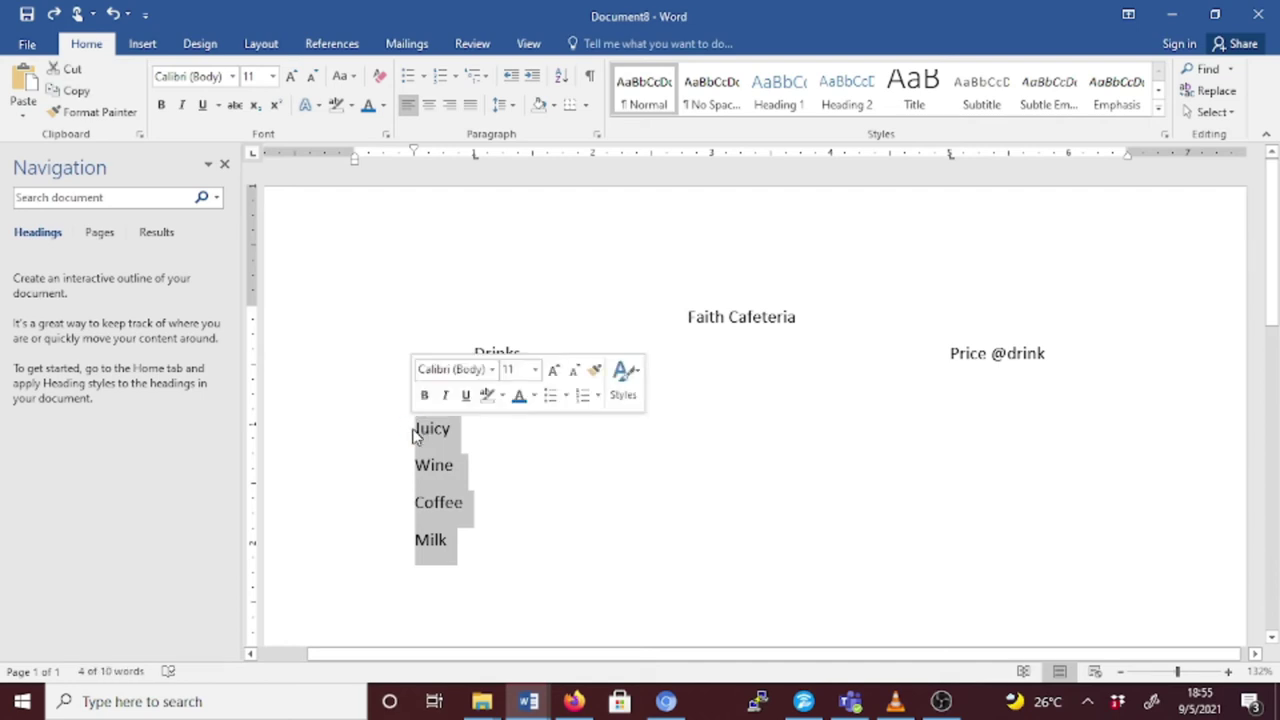
{"action": "left_click", "coordinate": [598, 134]}
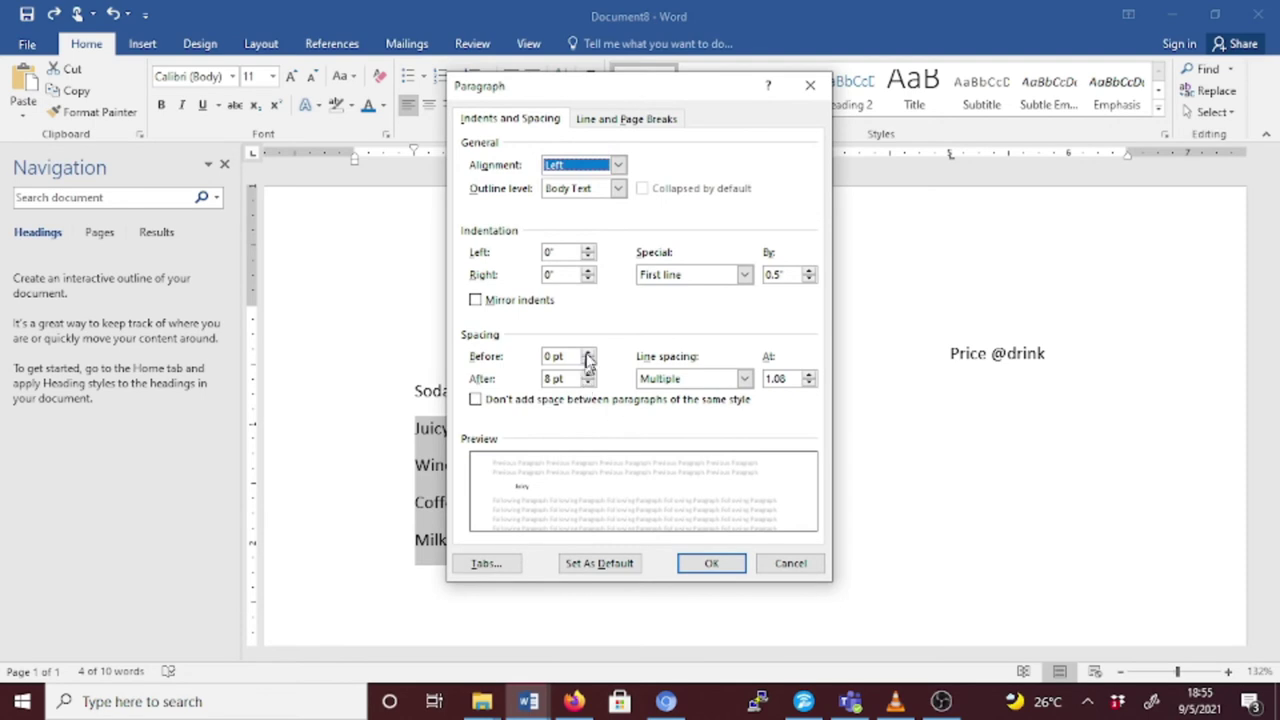
{"action": "left_click", "coordinate": [483, 562]}
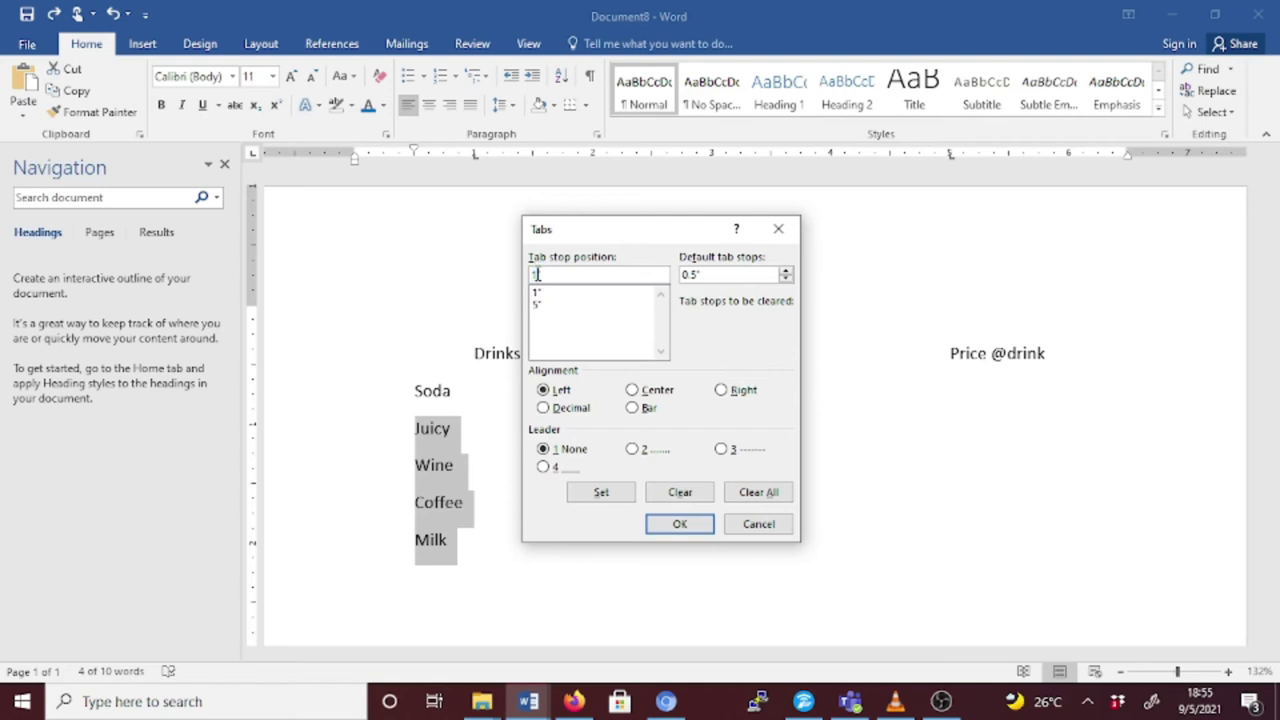
{"action": "left_click_drag", "start_coordinate": [625, 230], "coordinate": [672, 265]}
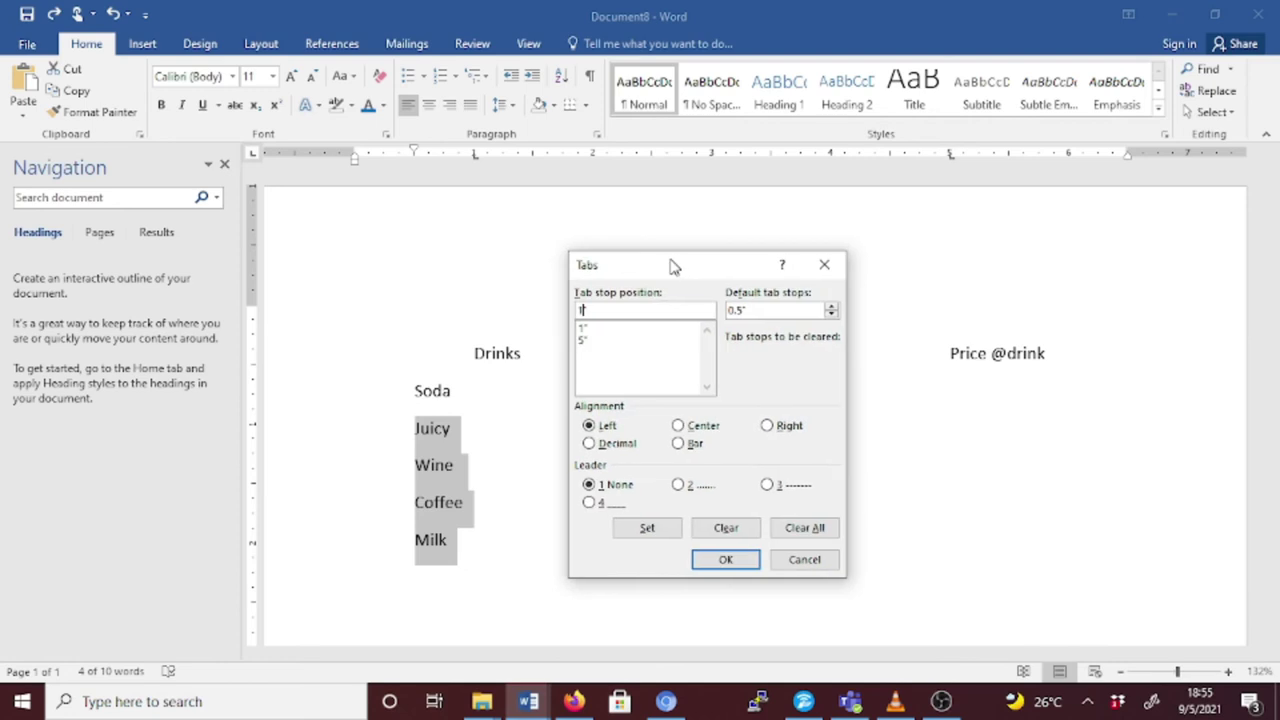
{"action": "left_click", "coordinate": [824, 264]}
Set a left tab stop at 1 inch for the five drink names and indent them to align under "Drinks".
{"action": "left_click", "coordinate": [466, 524]}
{"action": "left_click_drag", "start_coordinate": [466, 547], "coordinate": [413, 389]}
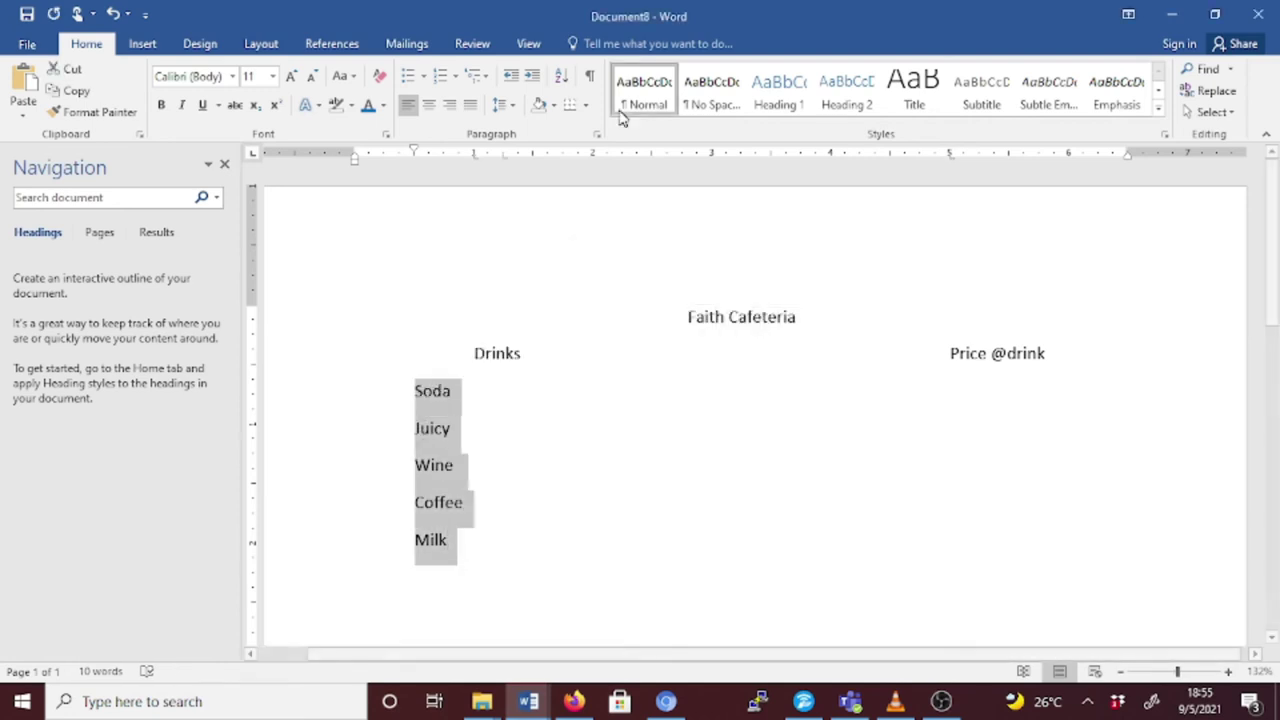
{"action": "left_click", "coordinate": [598, 134]}
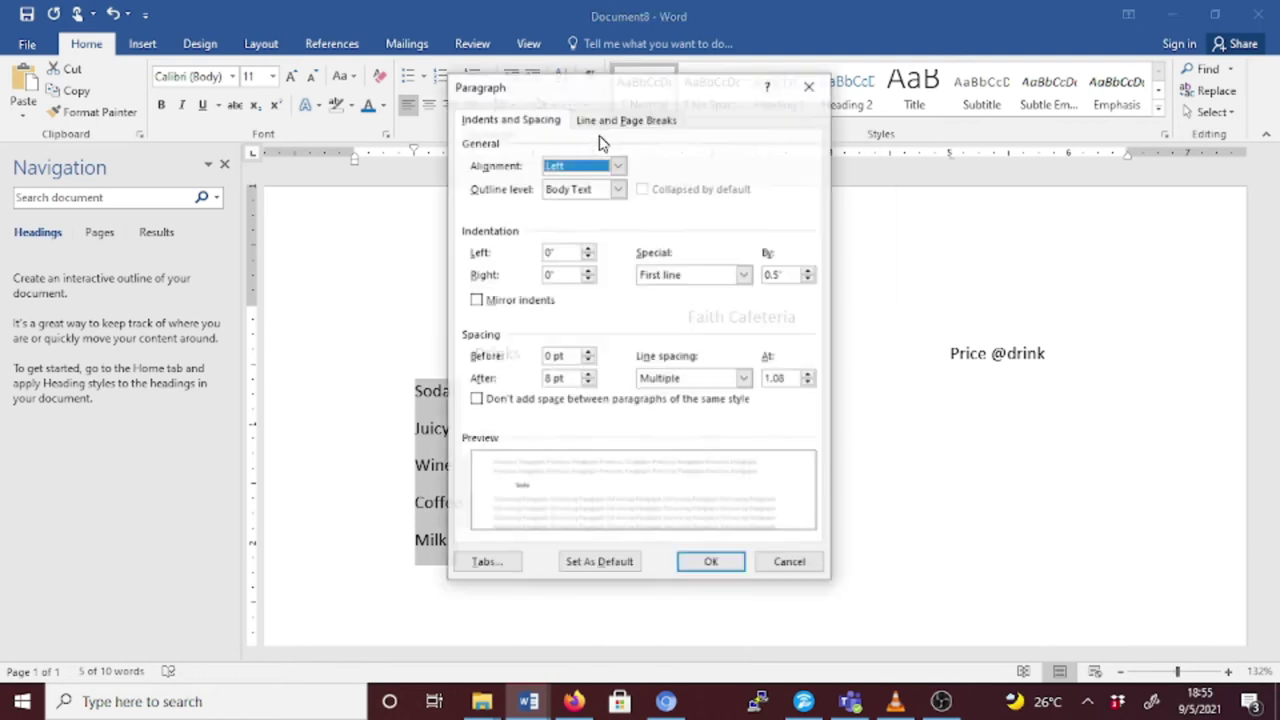
{"action": "left_click", "coordinate": [486, 563]}
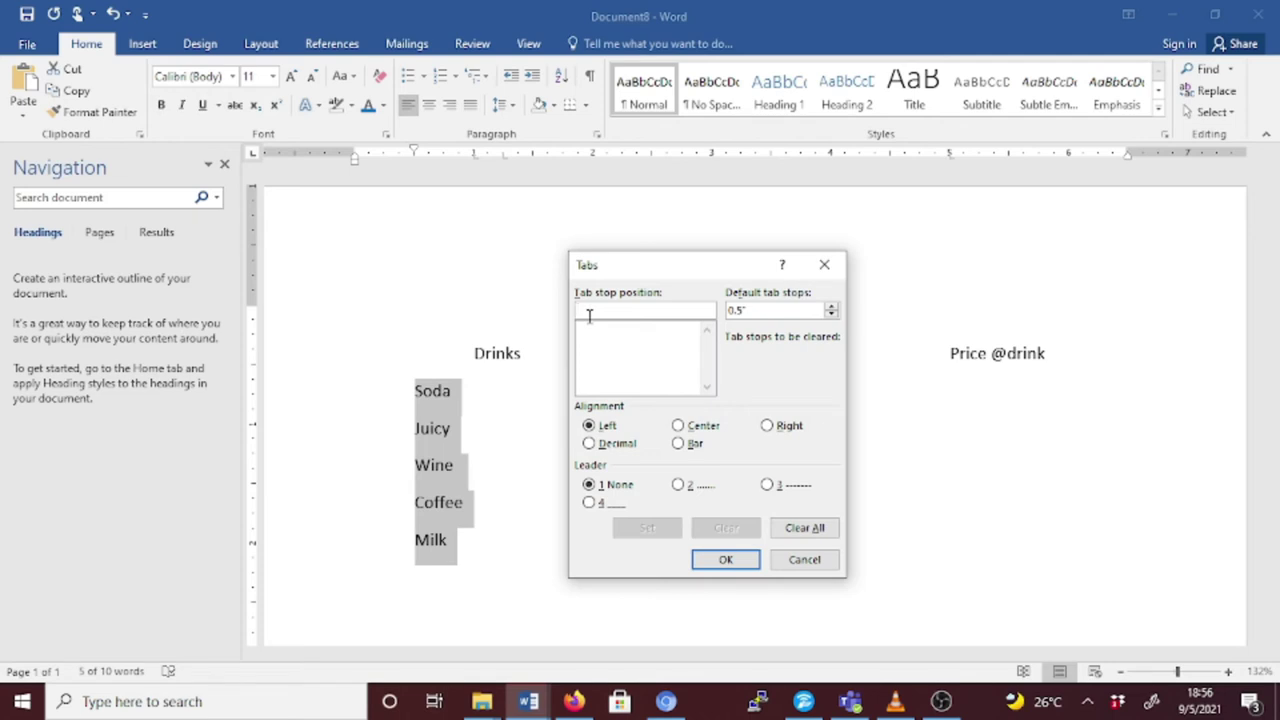
{"action": "double_click", "coordinate": [760, 310]}
{"action": "key", "text": "ctrl+c"}
{"action": "left_click", "coordinate": [617, 310]}
{"action": "key", "text": "ctrl+v"}
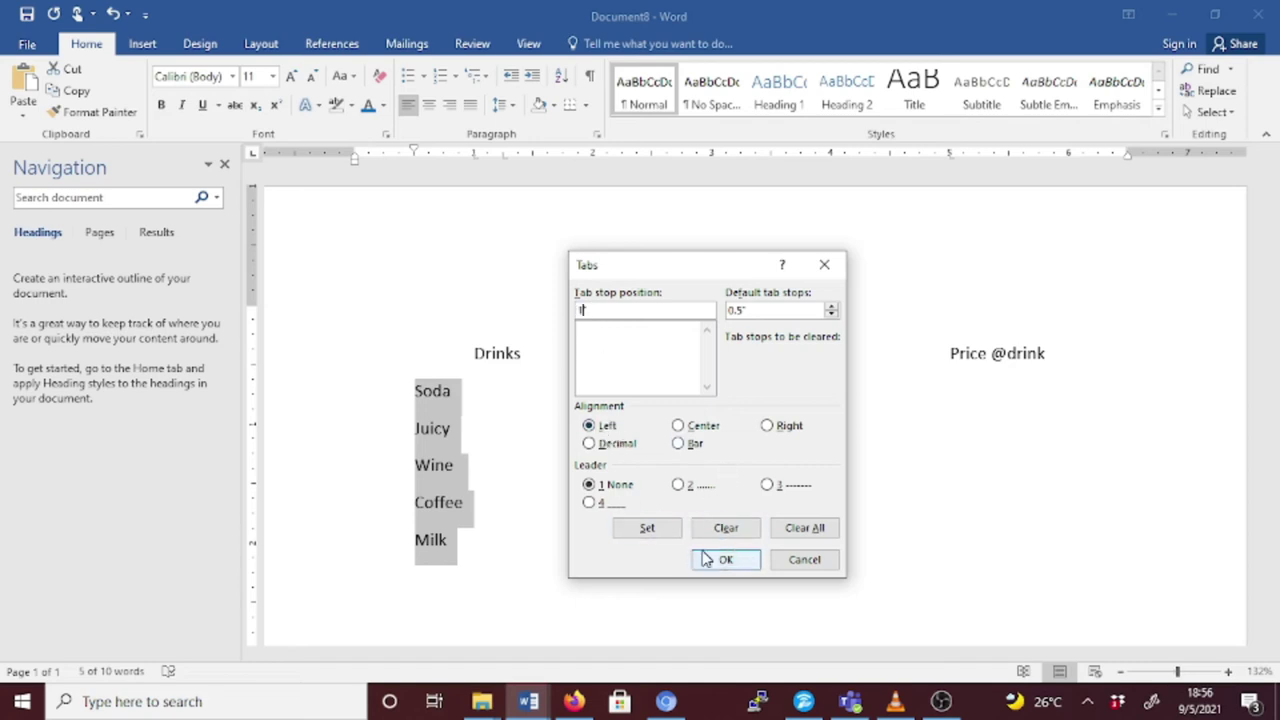
{"action": "left_click", "coordinate": [650, 527]}
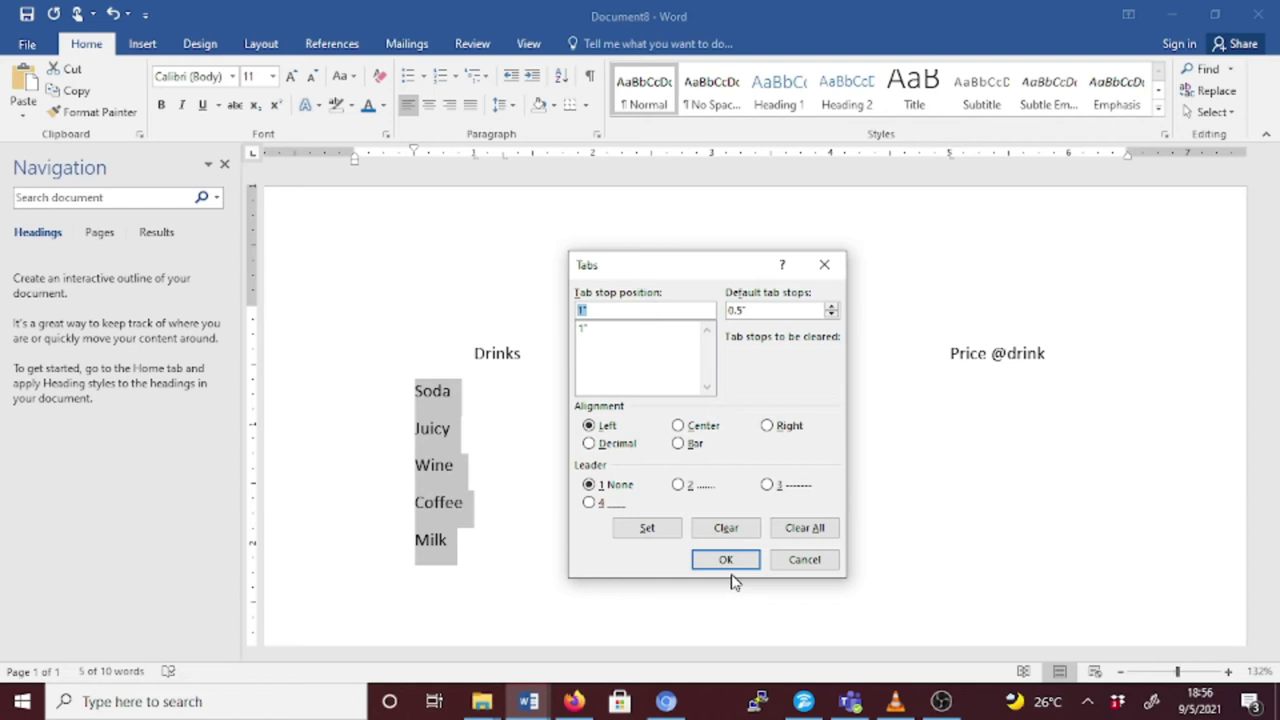
{"action": "left_click", "coordinate": [724, 560]}
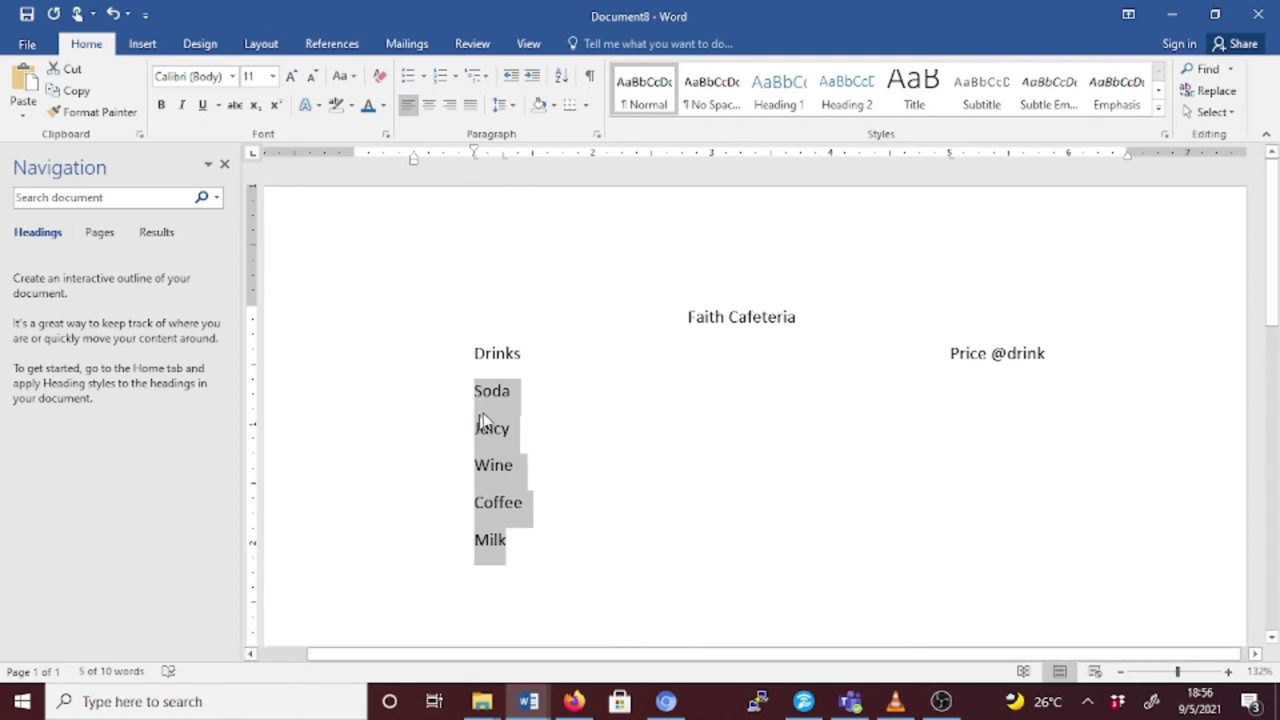
{"action": "left_click", "coordinate": [551, 428]}
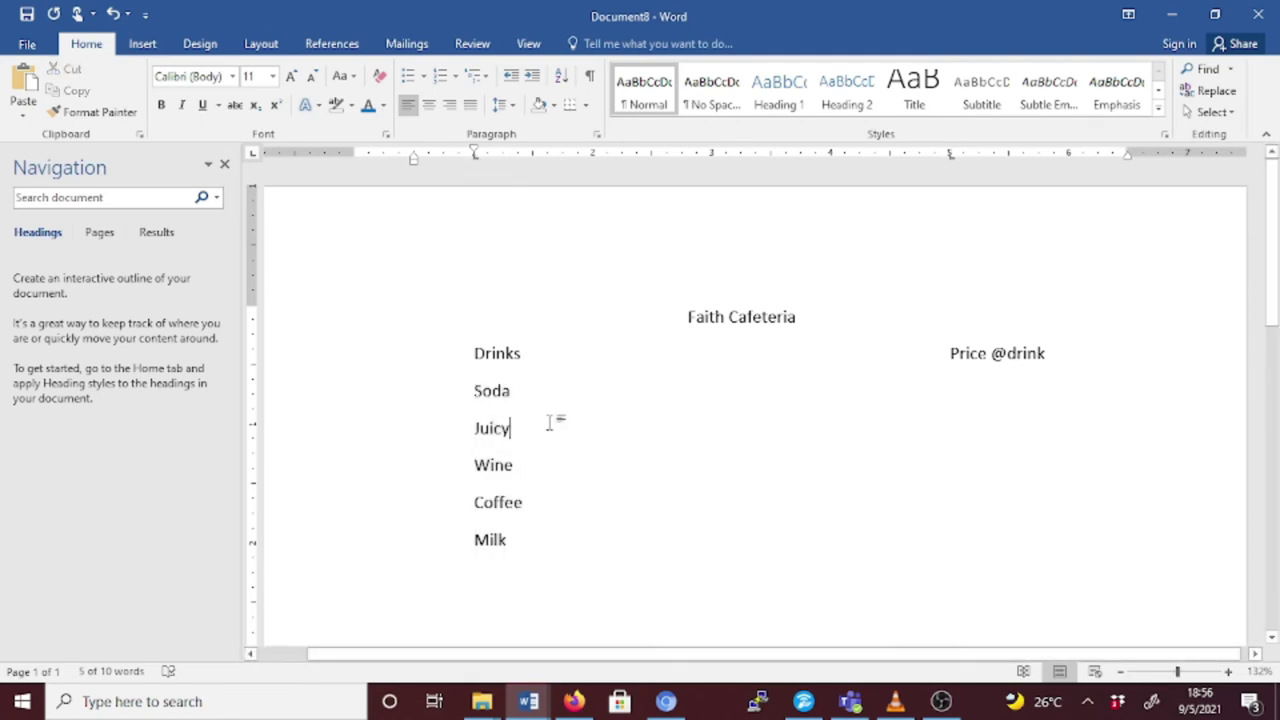
{"action": "left_click", "coordinate": [475, 163]}
{"action": "triple_click", "coordinate": [523, 354]}
{"action": "key", "text": "ctrl+b"}
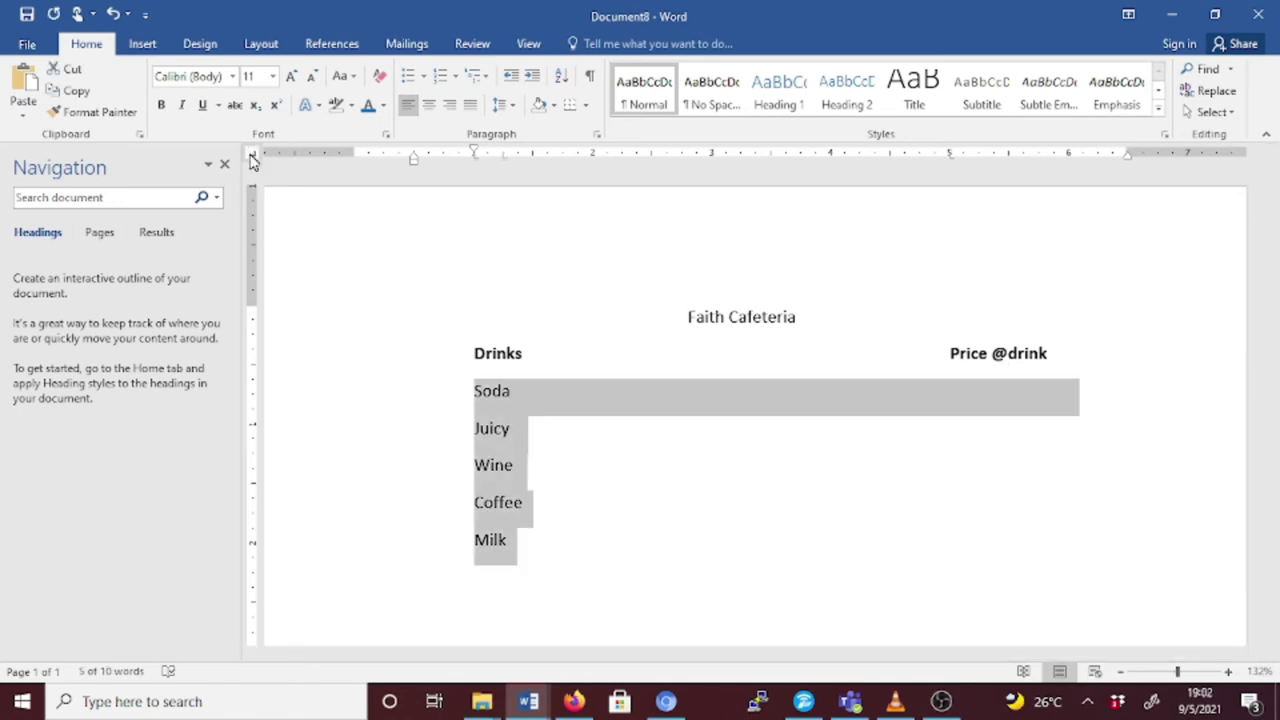
Add a decimal tab stop at 6 inches to the five drink lines from Soda to Milk.
{"action": "left_click", "coordinate": [253, 155]}
{"action": "left_click", "coordinate": [599, 135]}
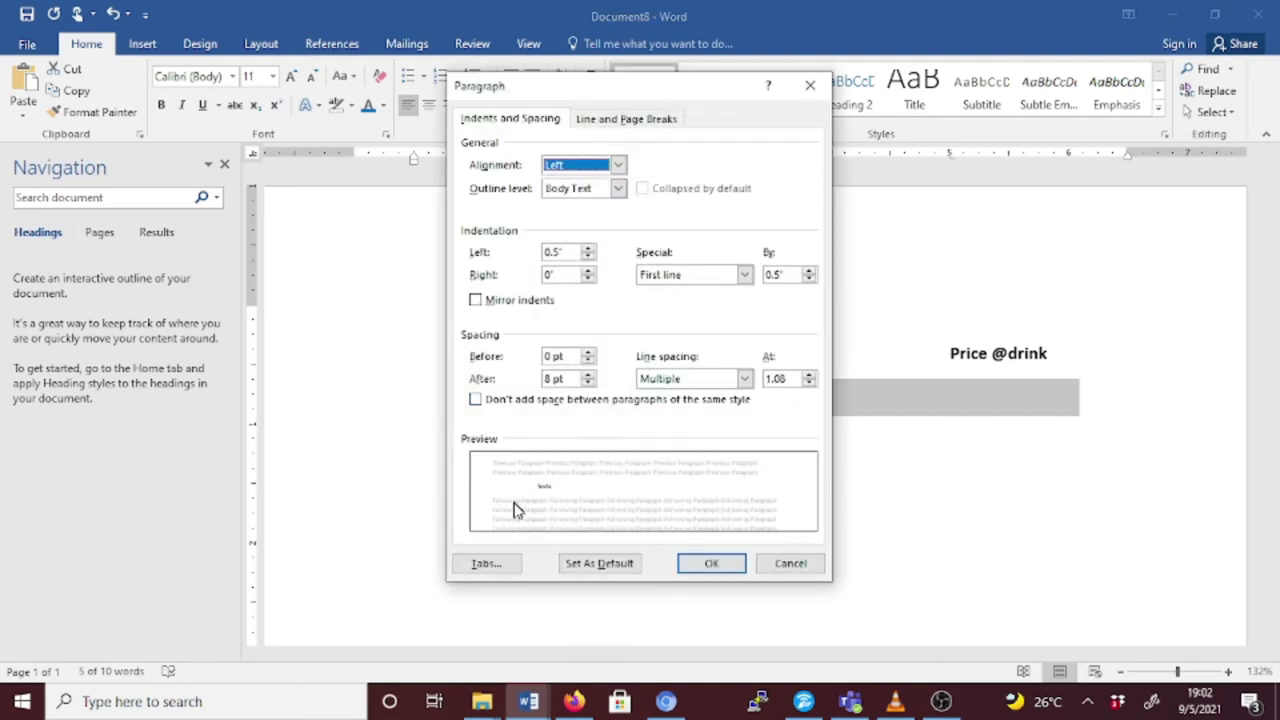
{"action": "left_click", "coordinate": [486, 565]}
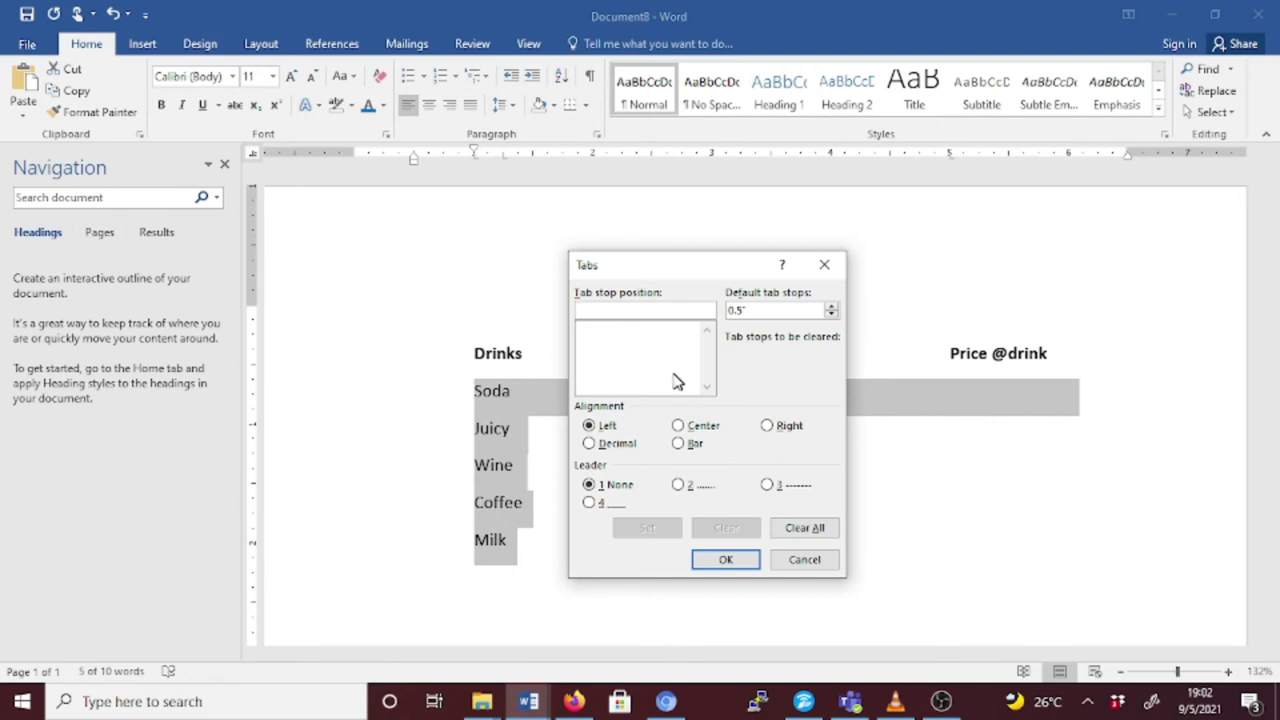
{"action": "double_click", "coordinate": [740, 310]}
{"action": "left_click", "coordinate": [609, 311]}
{"action": "type", "text": "0.5\""}
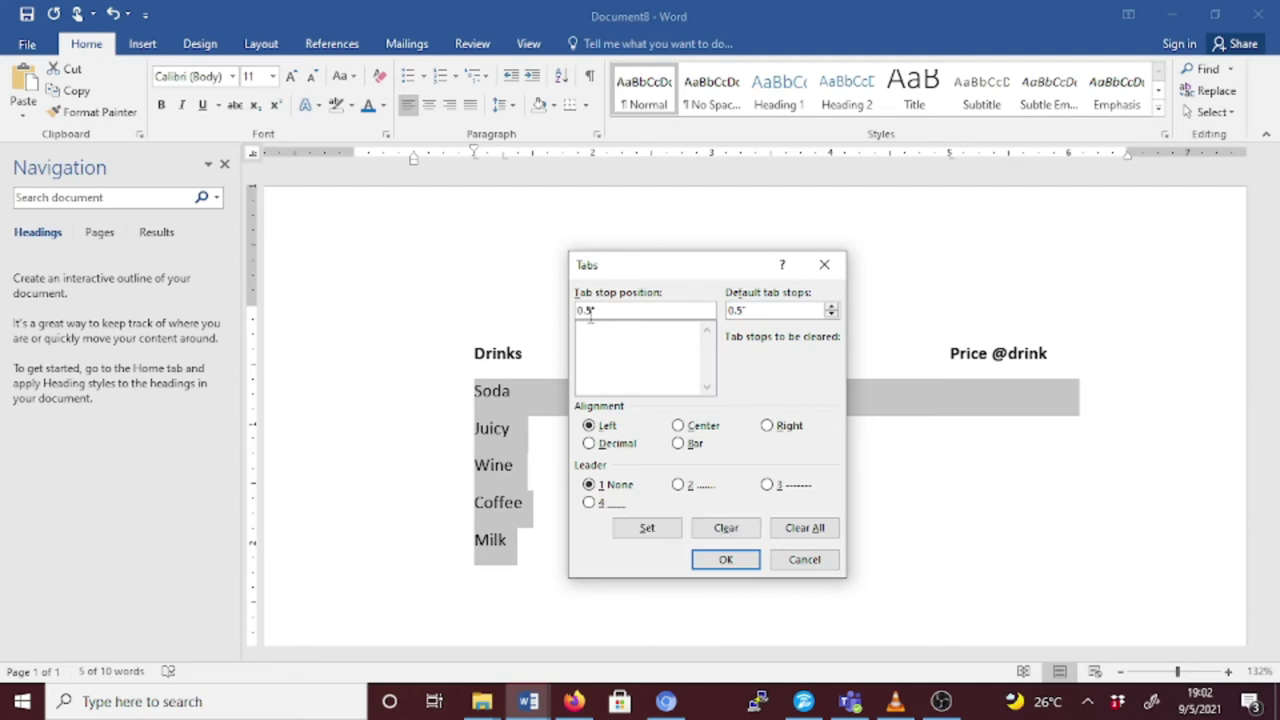
{"action": "key", "text": "BackSpace"}
{"action": "key", "text": "BackSpace"}
{"action": "key", "text": "BackSpace"}
{"action": "key", "text": "BackSpace"}
{"action": "type", "text": "6"}
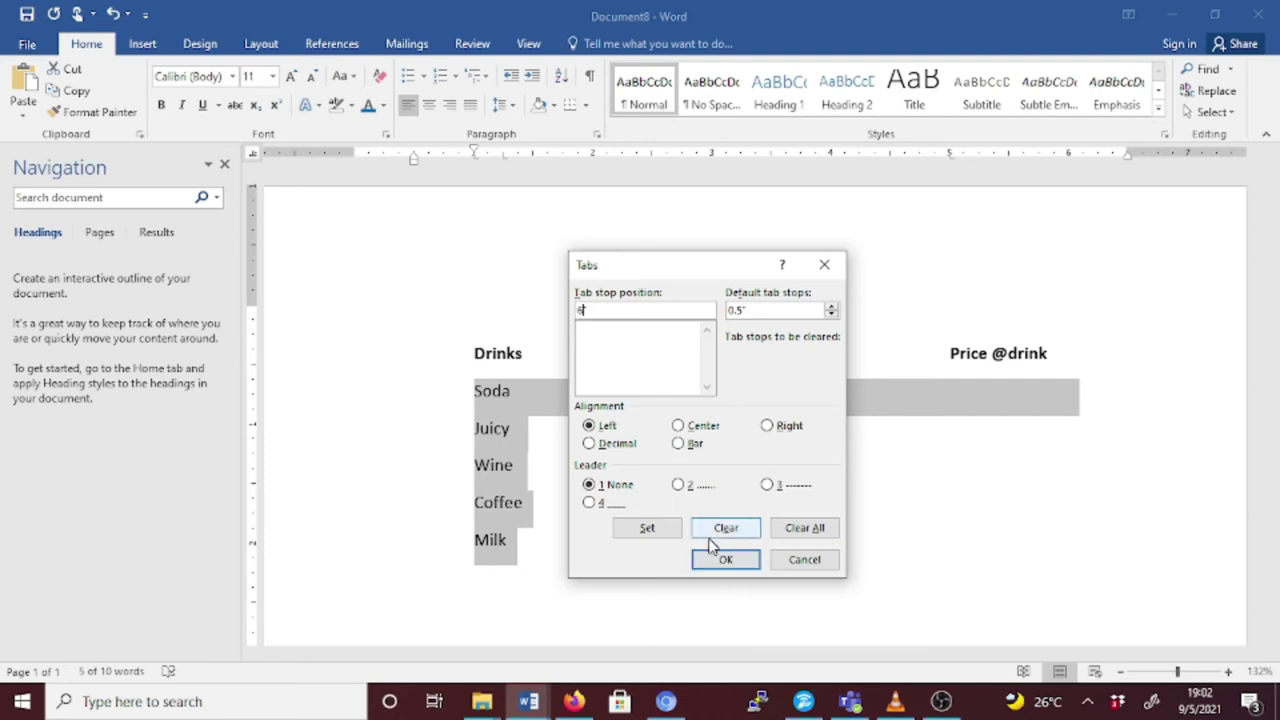
{"action": "left_click", "coordinate": [625, 446]}
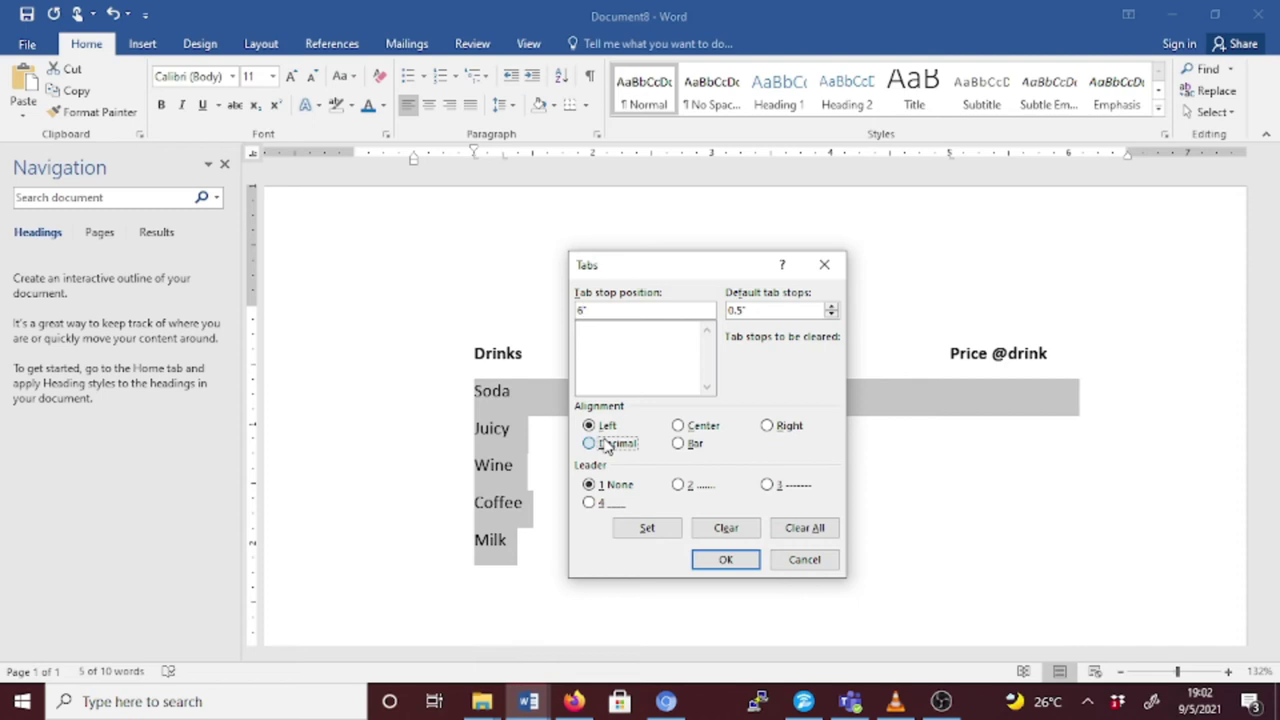
{"action": "left_click", "coordinate": [726, 561]}
Enter the price 500.00 after "Soda" on the same line.
{"action": "left_click", "coordinate": [595, 391]}
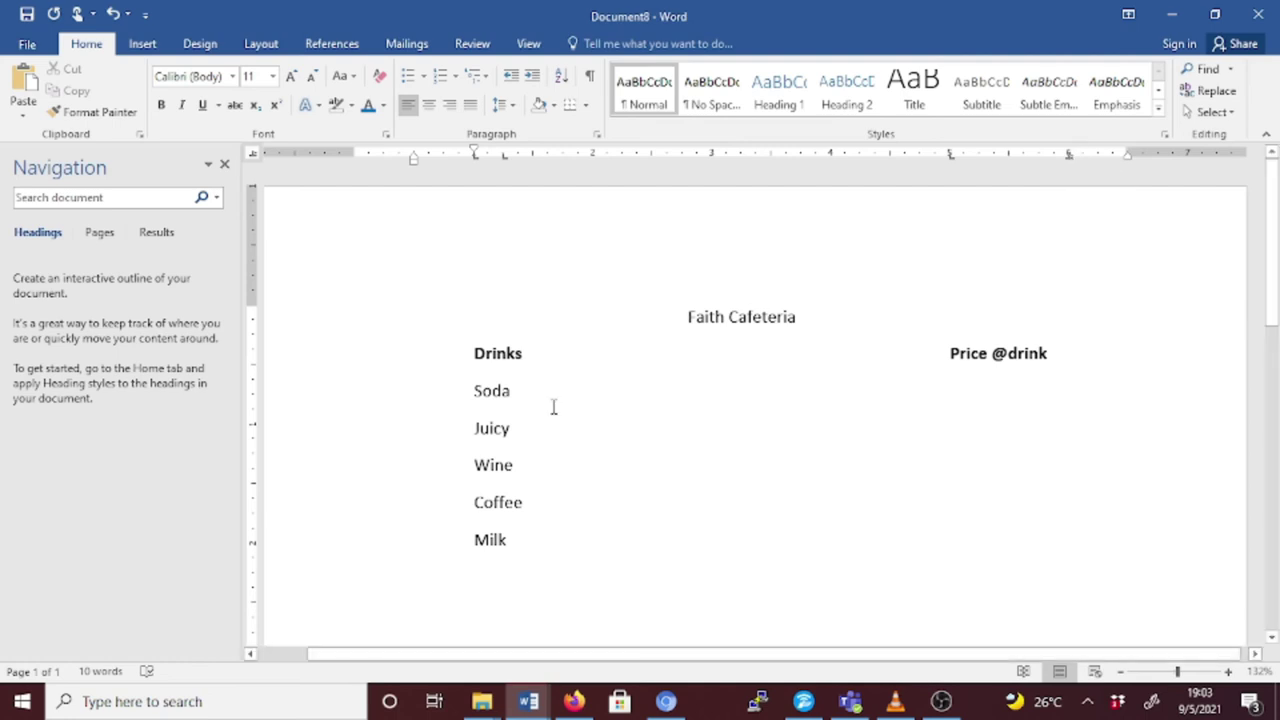
{"action": "type", "text": "5000"}
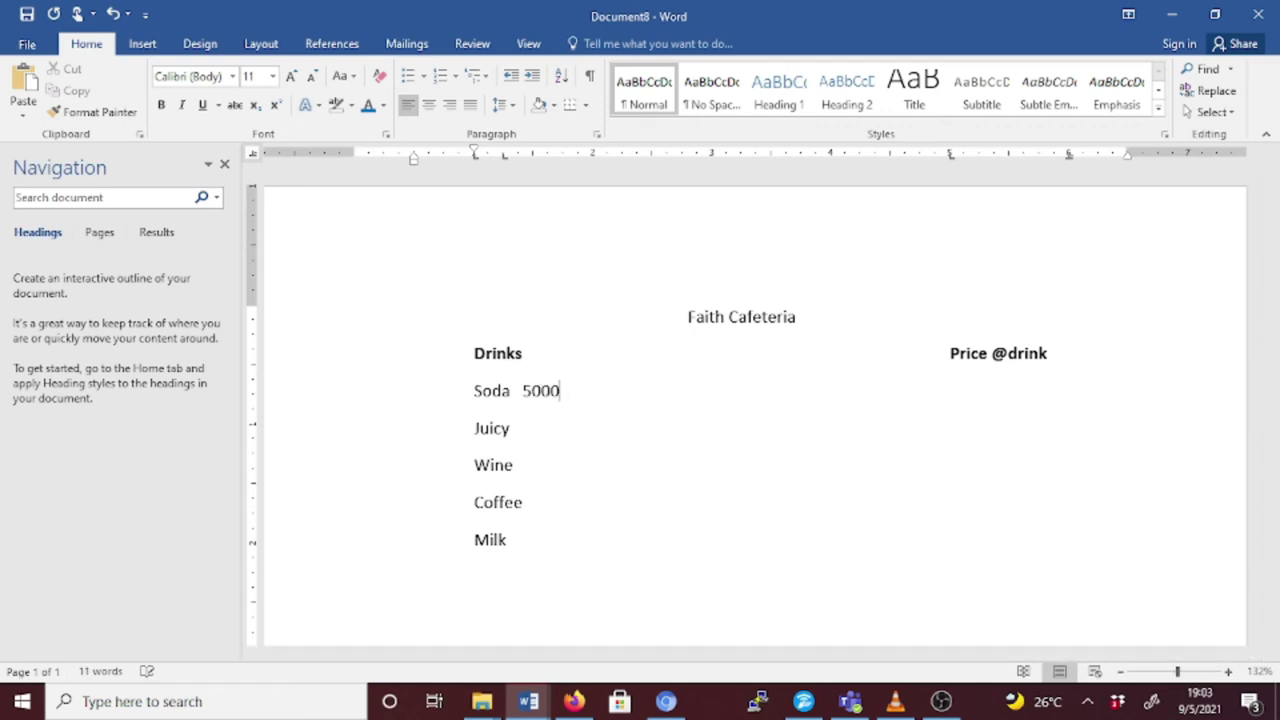
{"action": "type", "text": ".000"}
{"action": "key", "text": "BackSpace"}
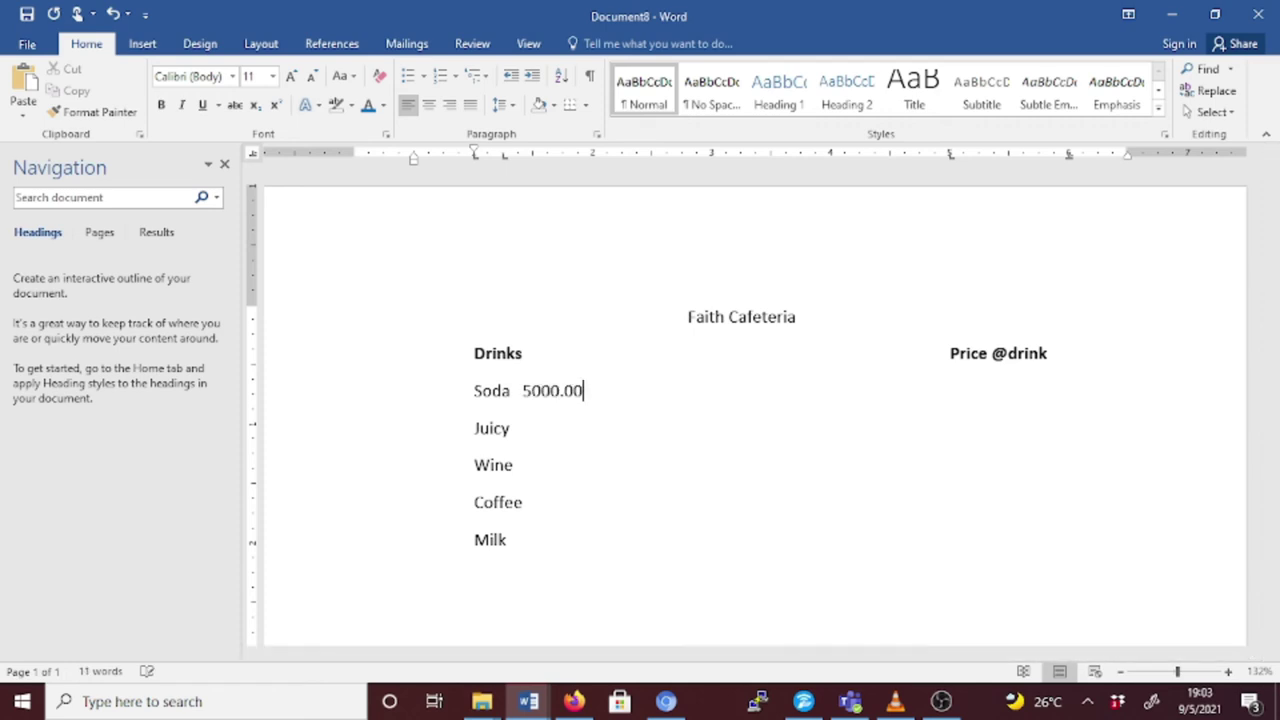
{"action": "left_click", "coordinate": [543, 390]}
{"action": "key", "text": "BackSpace"}
Move the Soda price over so its decimal point aligns with the 6-inch decimal tab stop.
{"action": "left_click", "coordinate": [523, 390]}
{"action": "key", "text": "Tab"}
{"action": "key", "text": "Tab"}
{"action": "key", "text": "Tab"}
{"action": "key", "text": "Tab"}
{"action": "key", "text": "Tab"}
{"action": "key", "text": "Tab"}
{"action": "key", "text": "Tab"}
{"action": "key", "text": "Tab"}
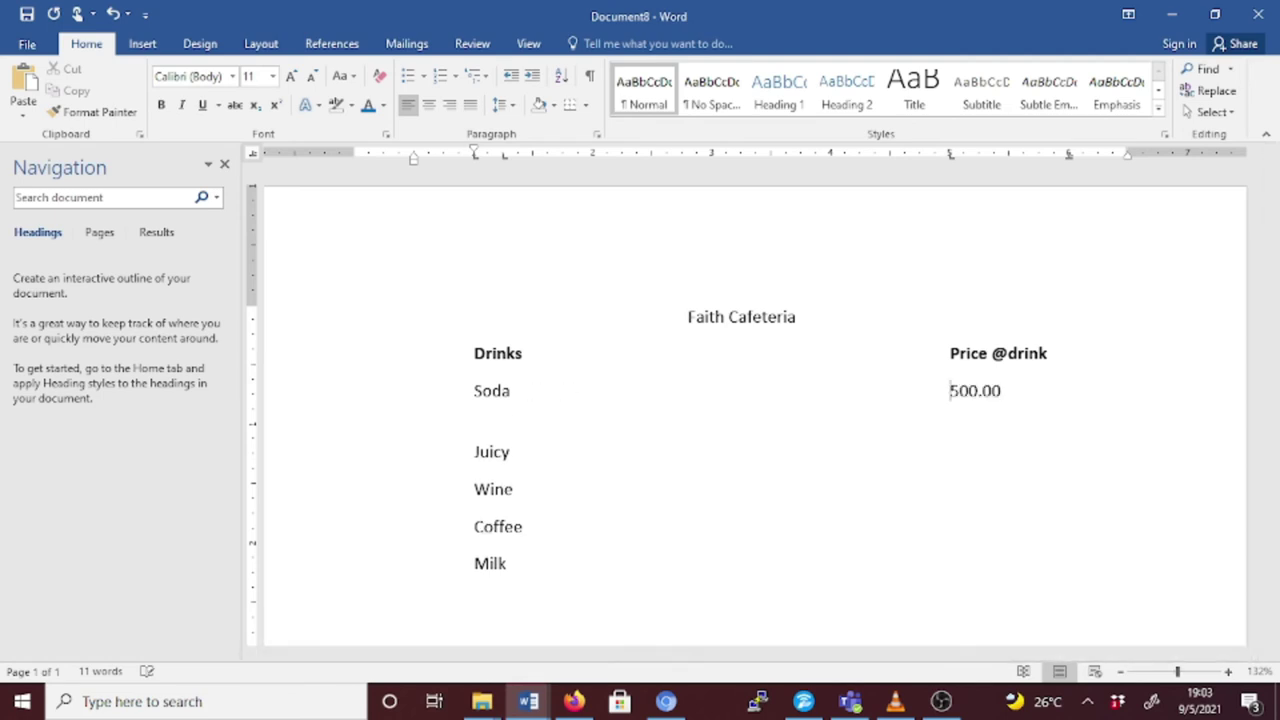
{"action": "key", "text": "Tab"}
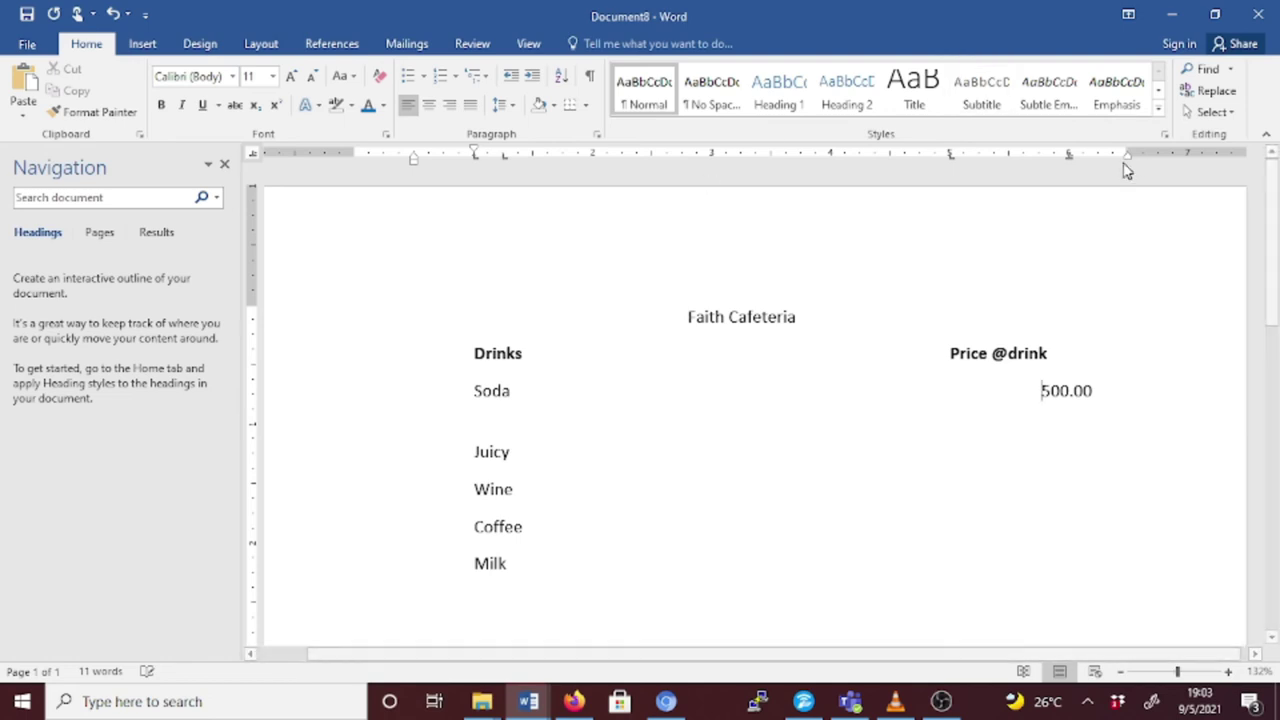
{"action": "left_click_drag", "start_coordinate": [1069, 156], "coordinate": [1069, 156]}
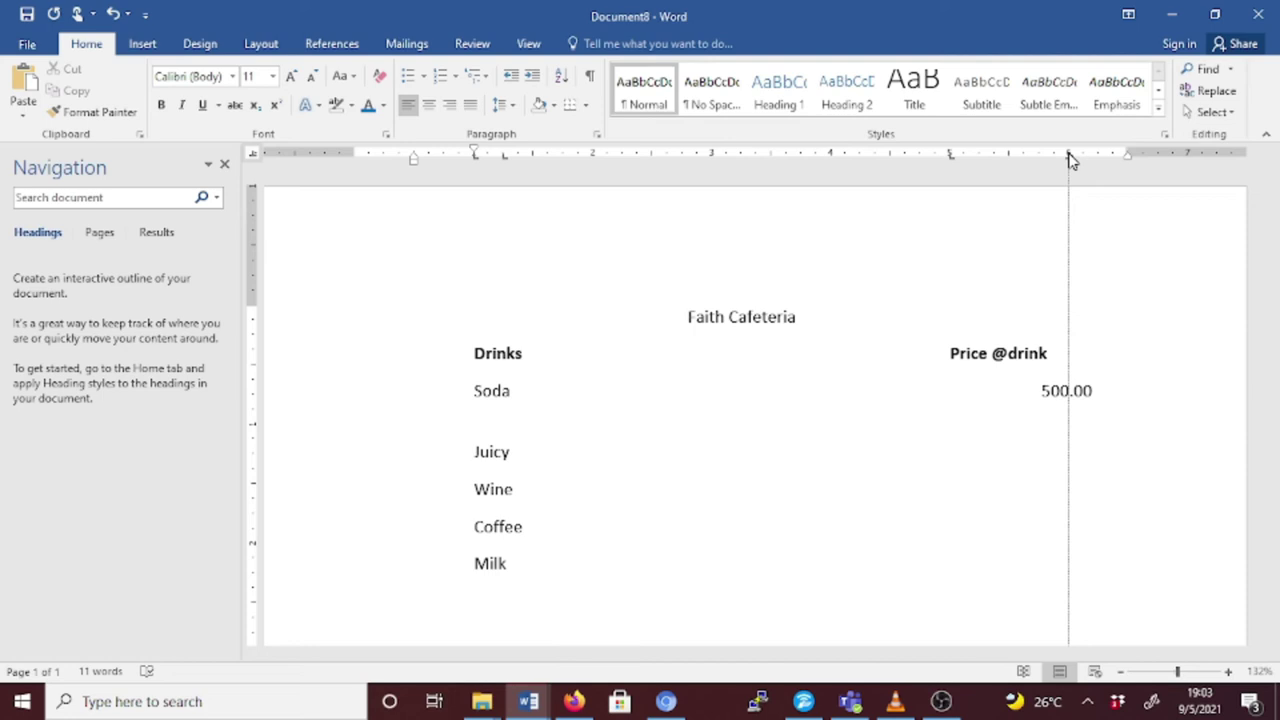
{"action": "left_click_drag", "start_coordinate": [1069, 156], "coordinate": [1069, 156]}
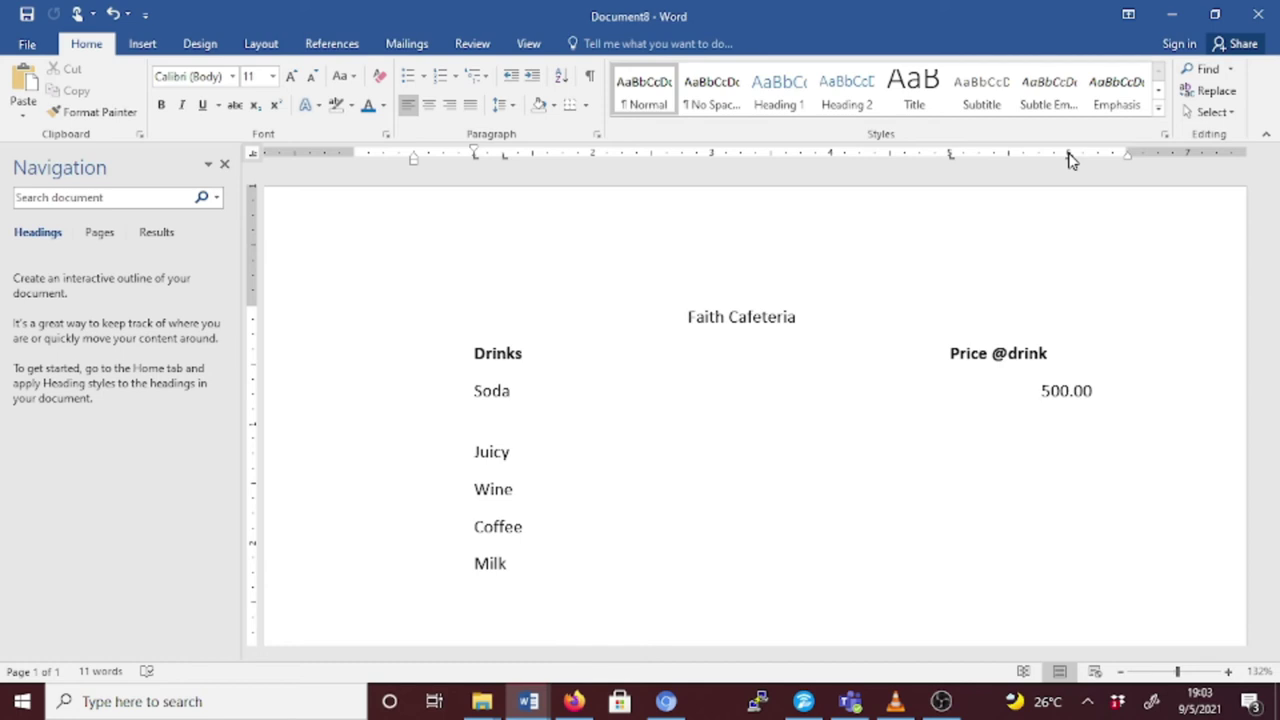
{"action": "left_click", "coordinate": [1069, 155]}
Enter 600.00 as the Juicy price and align it to the 6-inch decimal tab stop.
{"action": "left_click", "coordinate": [512, 452]}
{"action": "type", "text": "600.00"}
{"action": "key", "text": "Tab"}
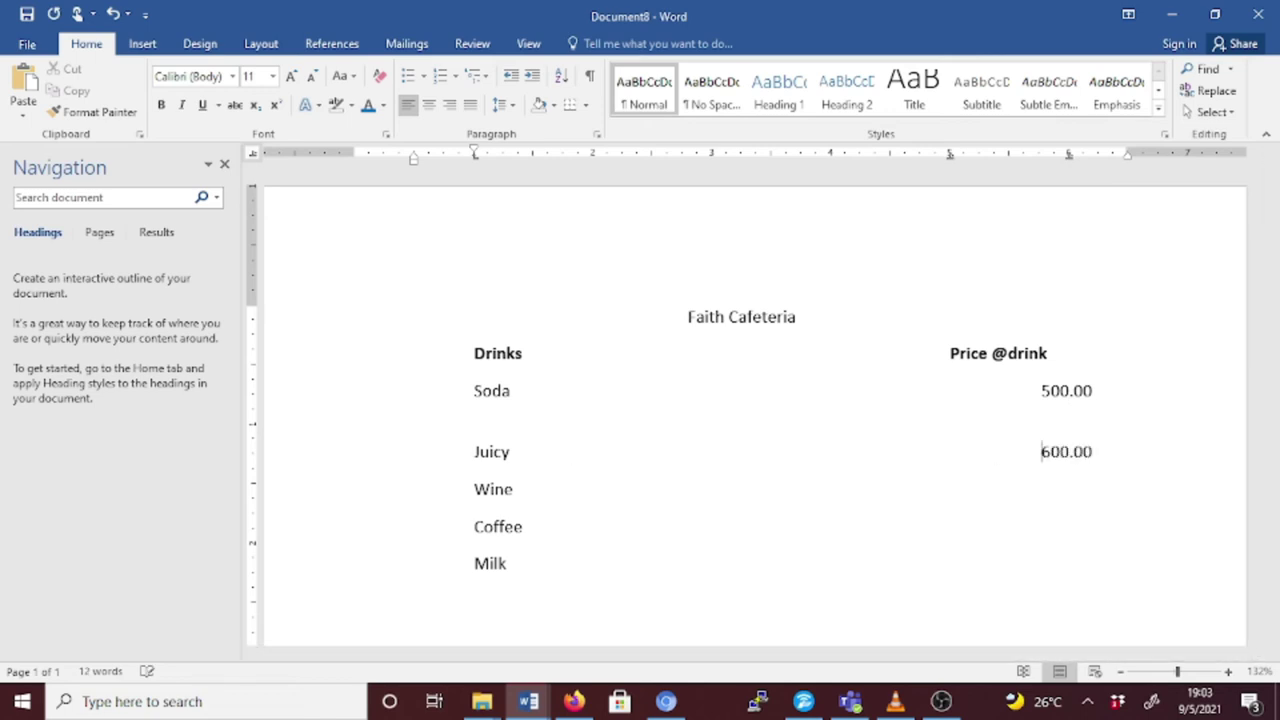
{"action": "left_click_drag", "start_coordinate": [1069, 156], "coordinate": [1069, 157]}
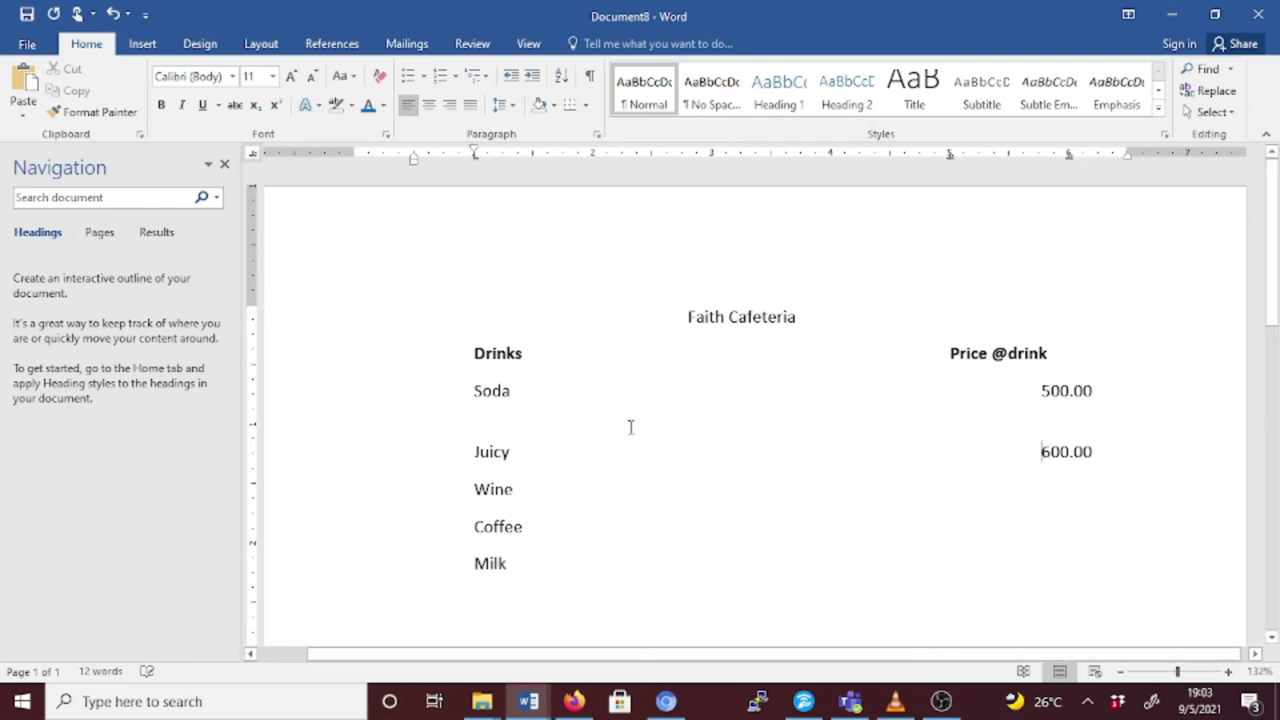
Enter 1000.00 as the Wine price and align it to the 6-inch decimal tab stop.
{"action": "left_click", "coordinate": [520, 489]}
{"action": "type", "text": "10"}
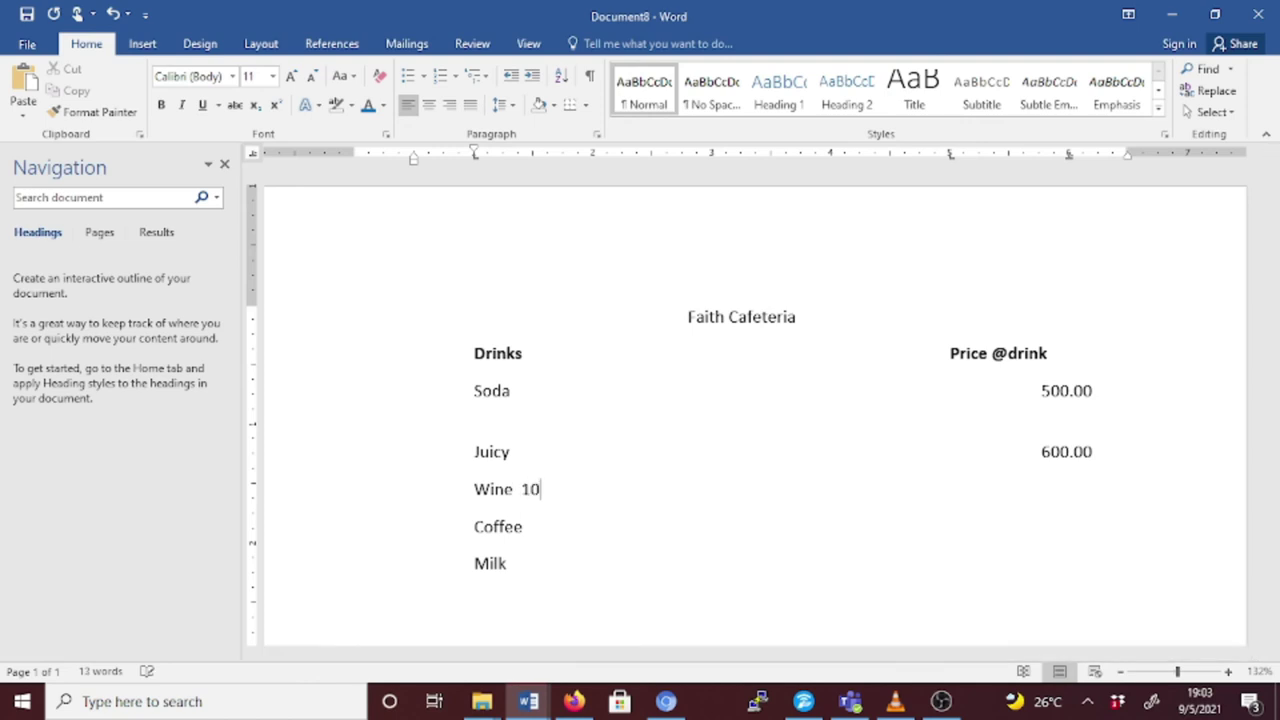
{"action": "type", "text": "00.00"}
{"action": "left_click", "coordinate": [520, 489]}
{"action": "key", "text": "Tab"}
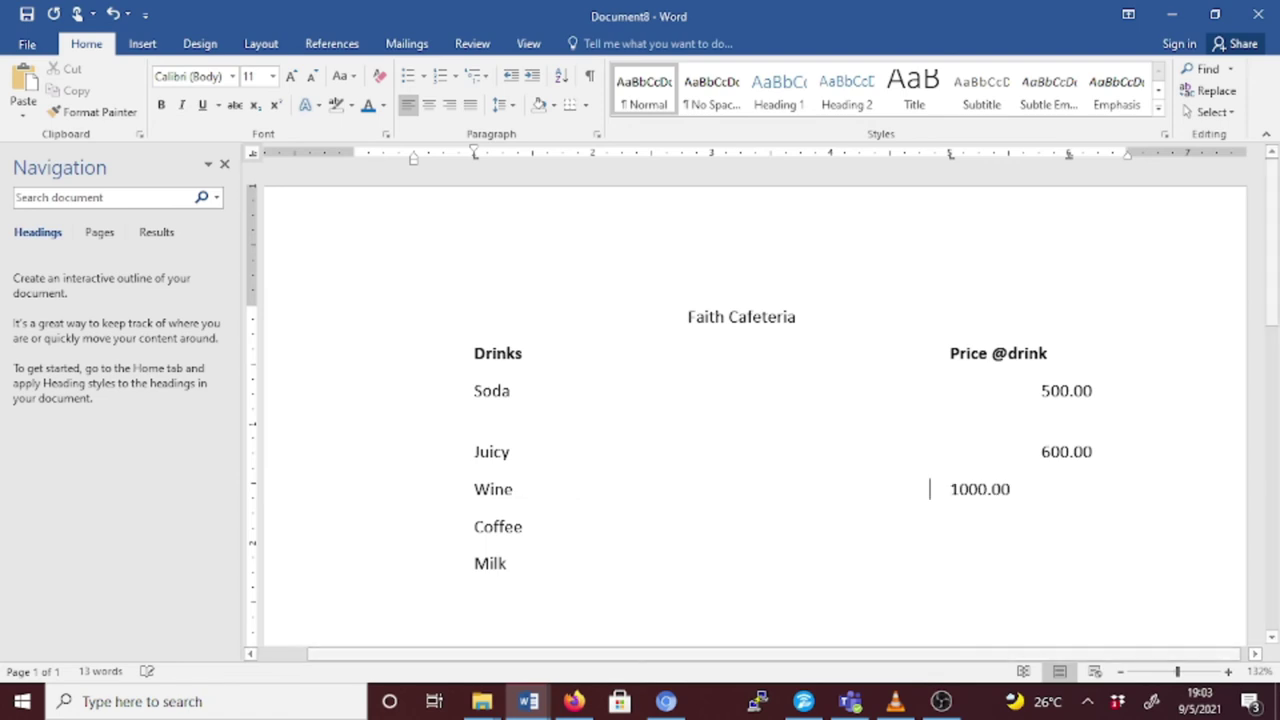
{"action": "key", "text": "Tab"}
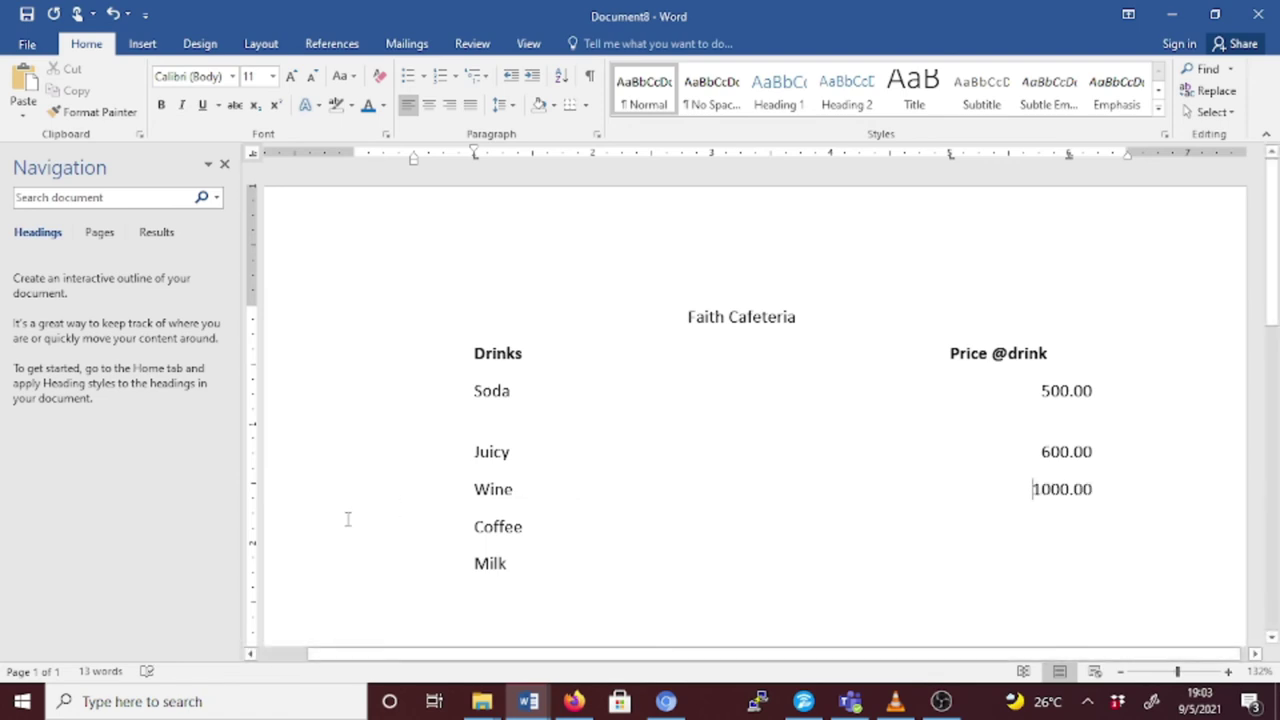
Enter 800.00 as the Coffee price and align it to the 6-inch decimal tab stop.
{"action": "left_click", "coordinate": [531, 526]}
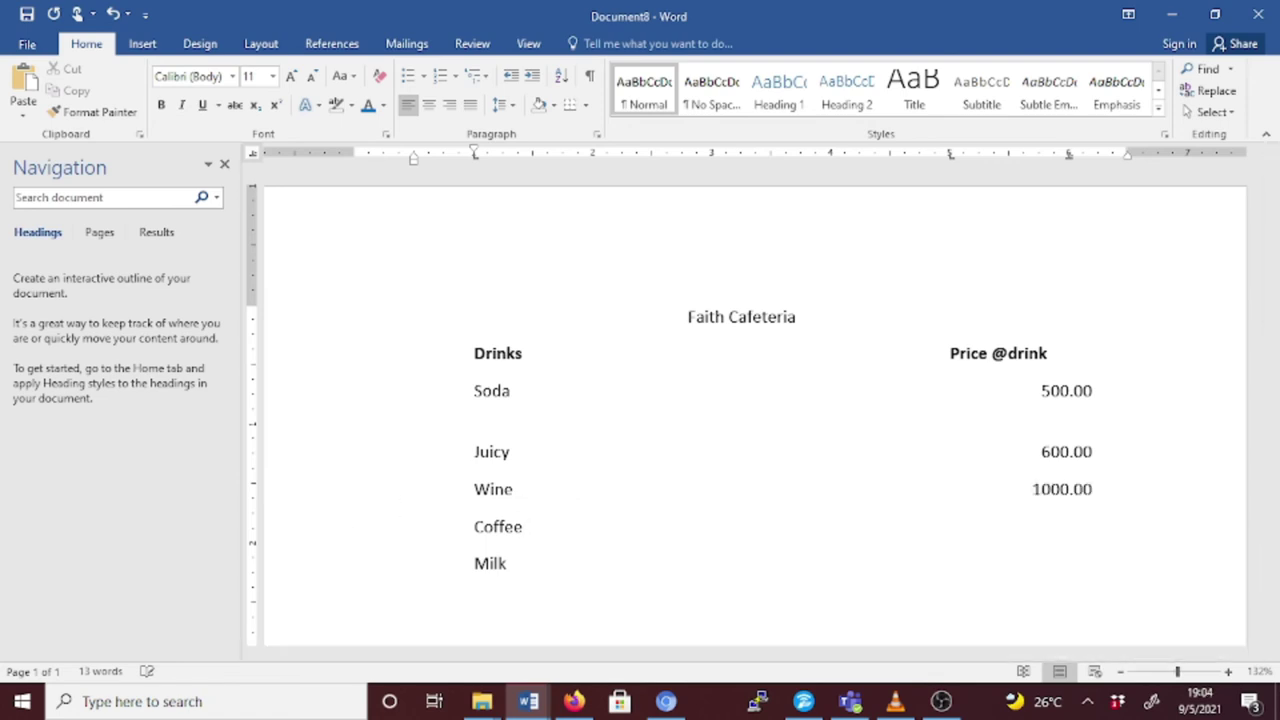
{"action": "type", "text": "800.00"}
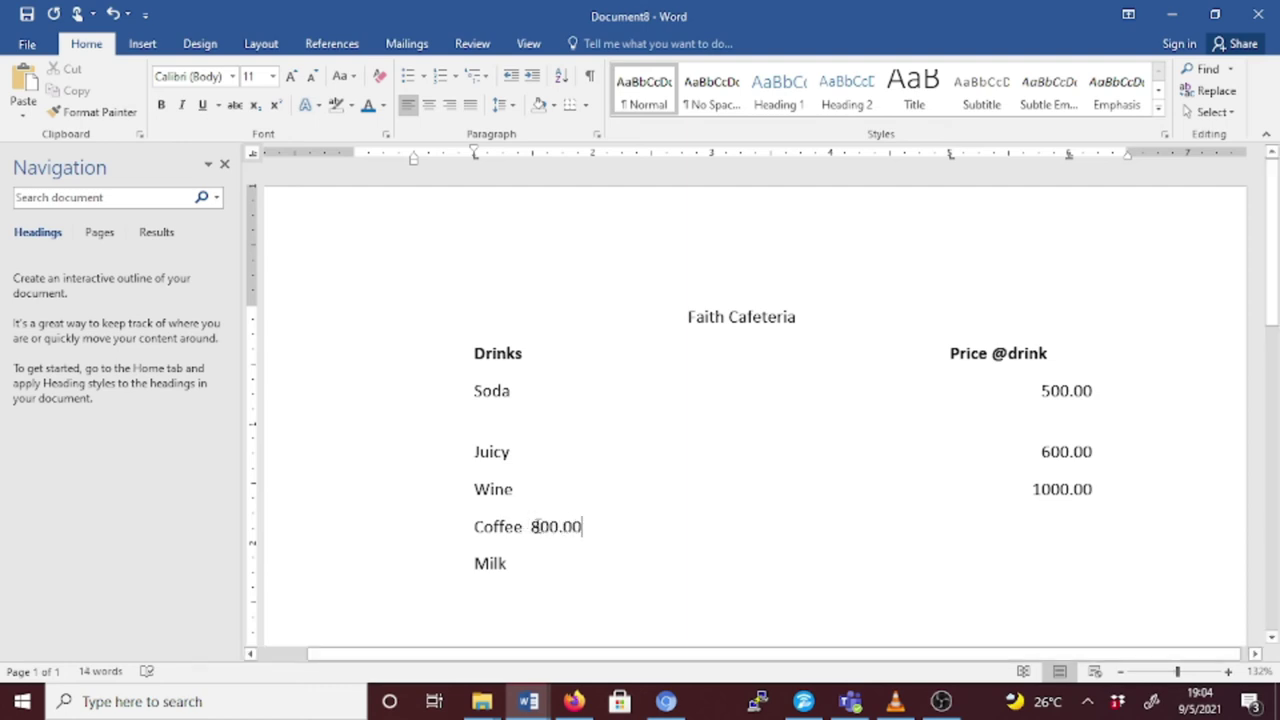
{"action": "left_click", "coordinate": [531, 526]}
{"action": "key", "text": "Tab"}
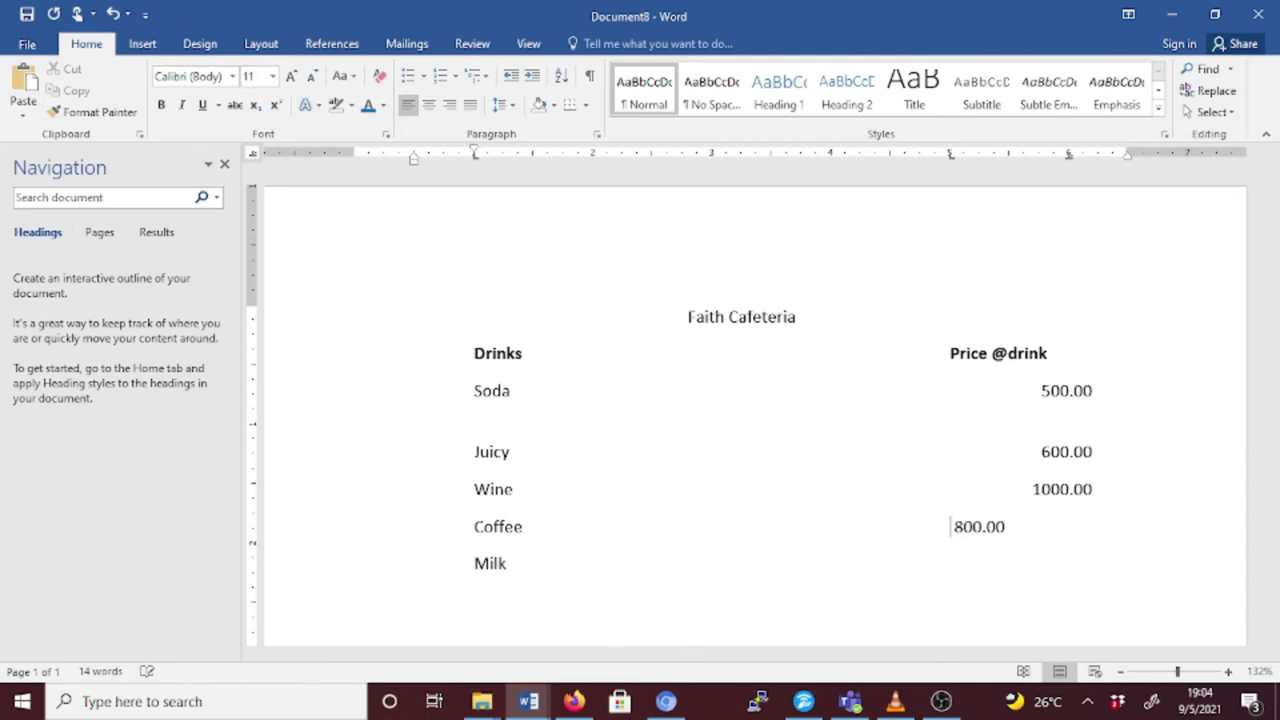
{"action": "key", "text": "Tab"}
Enter 500.00 as the Milk price and align it to the 6-inch decimal tab stop.
{"action": "left_click", "coordinate": [517, 563]}
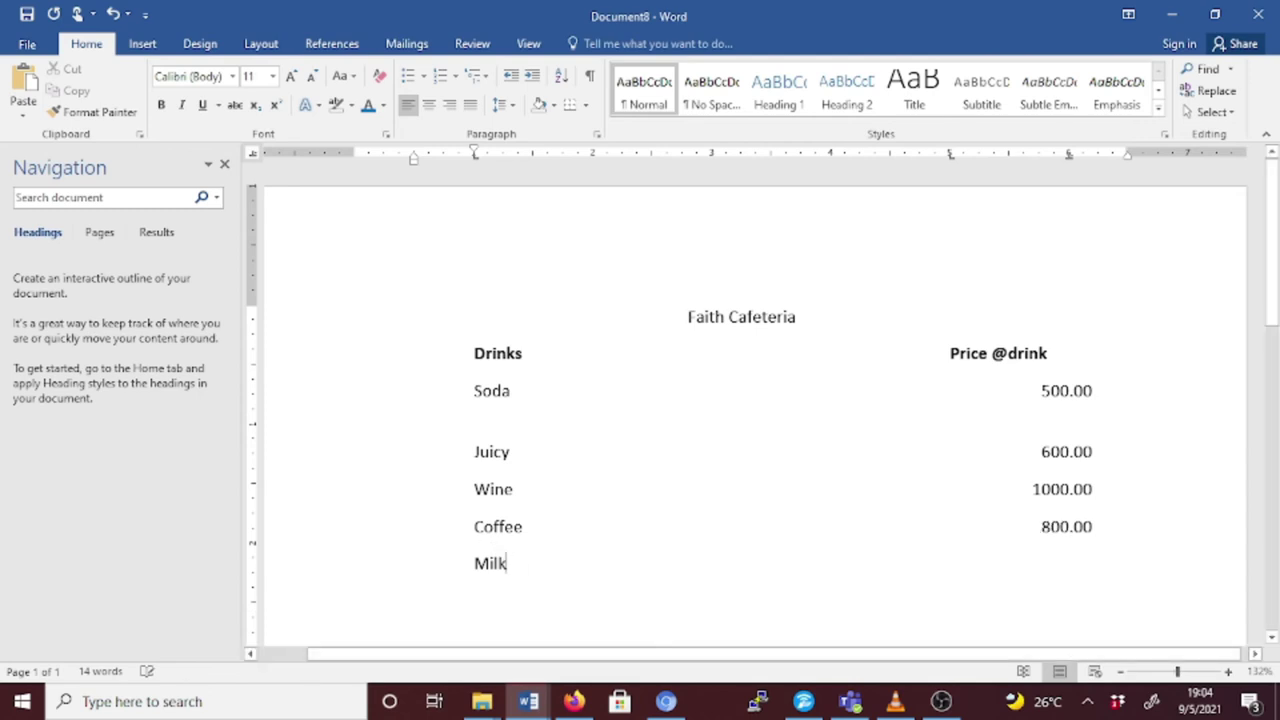
{"action": "type", "text": "500.00"}
{"action": "left_click", "coordinate": [517, 563]}
{"action": "key", "text": "Tab"}
{"action": "left_click_drag", "start_coordinate": [1068, 157], "coordinate": [1069, 163]}
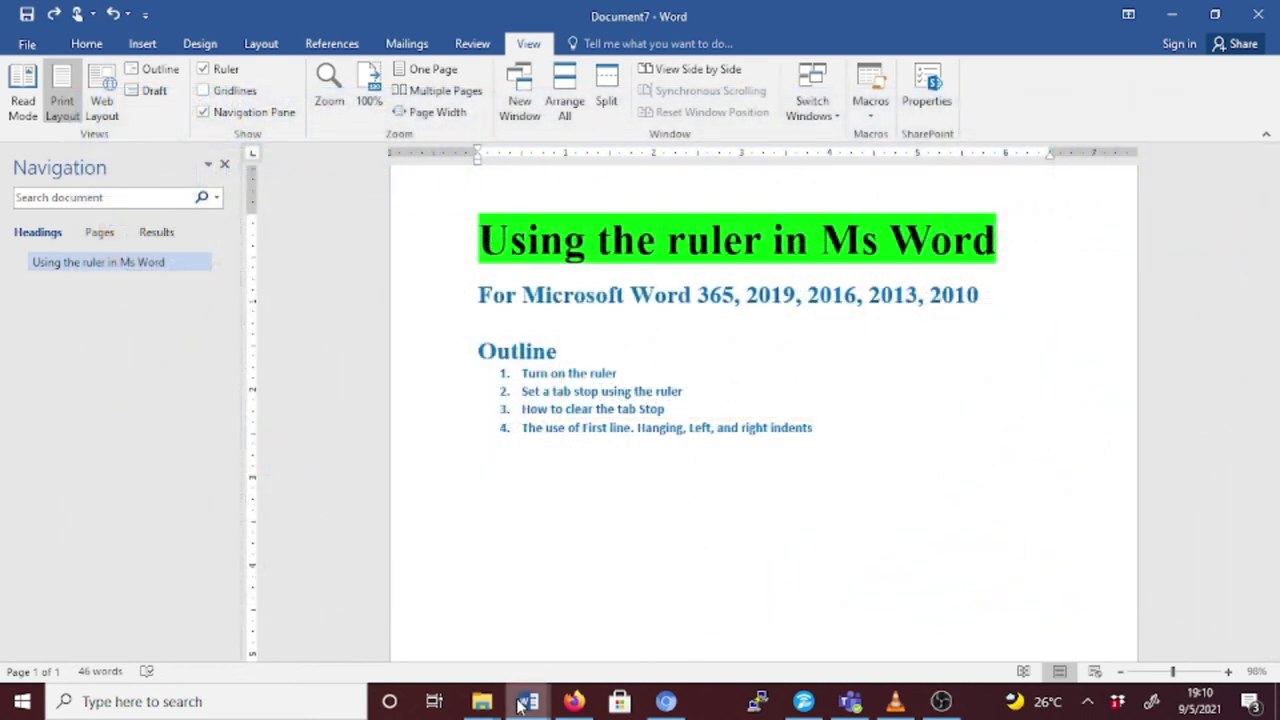
Switch to Document3 with the lorem ipsum text and set the first paragraph's left indent to 1 inch on the ruler.
{"action": "mouse_move", "coordinate": [528, 703]}
{"action": "left_click", "coordinate": [427, 660]}
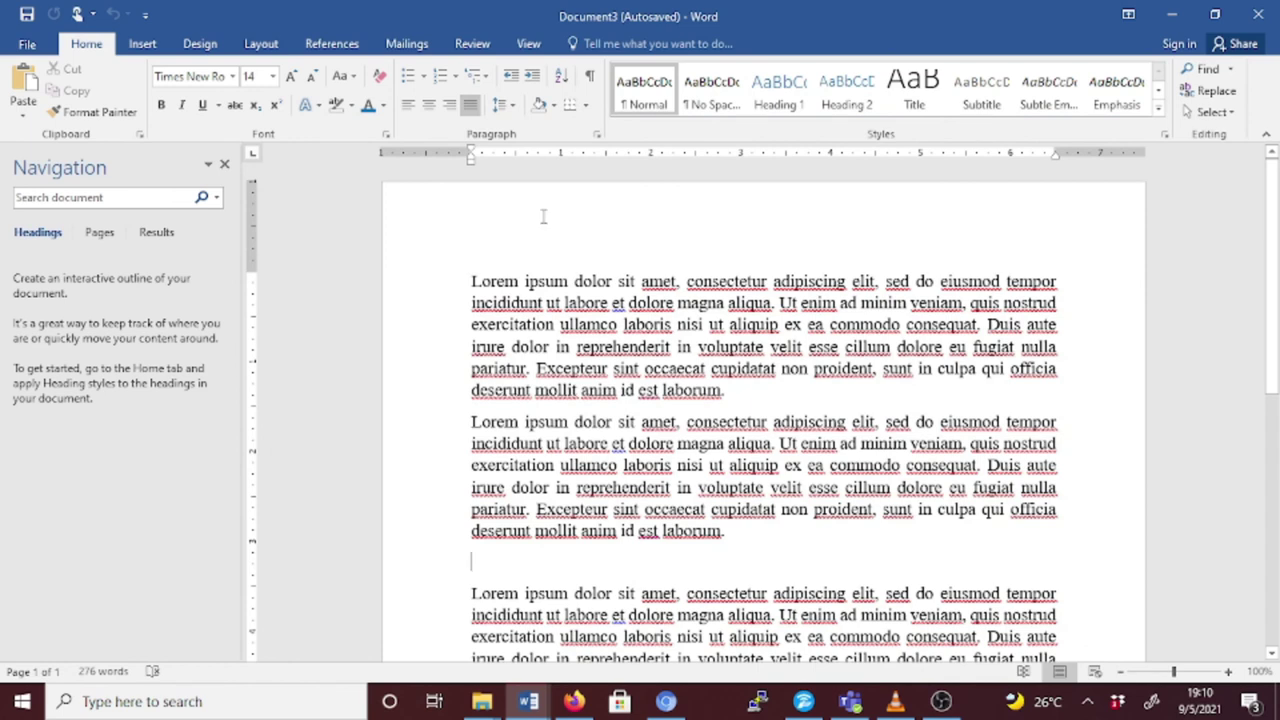
{"action": "left_click", "coordinate": [474, 171]}
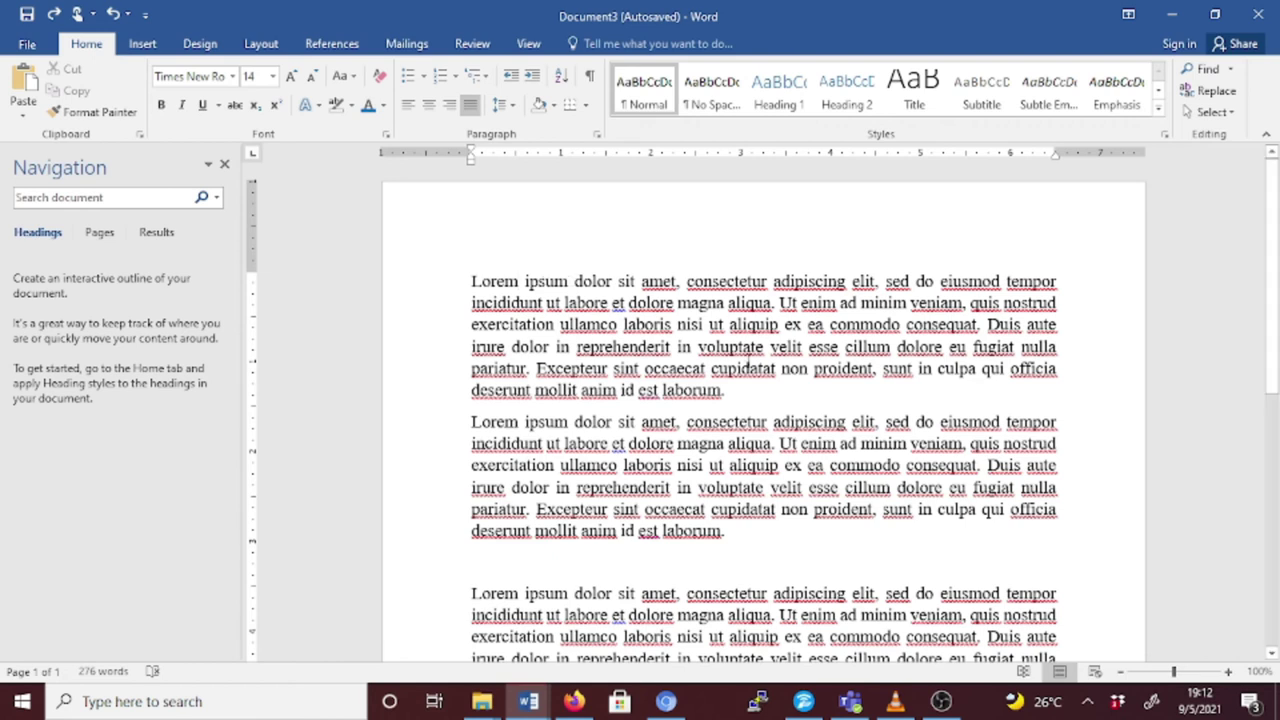
{"action": "left_click_drag", "start_coordinate": [727, 396], "coordinate": [460, 276]}
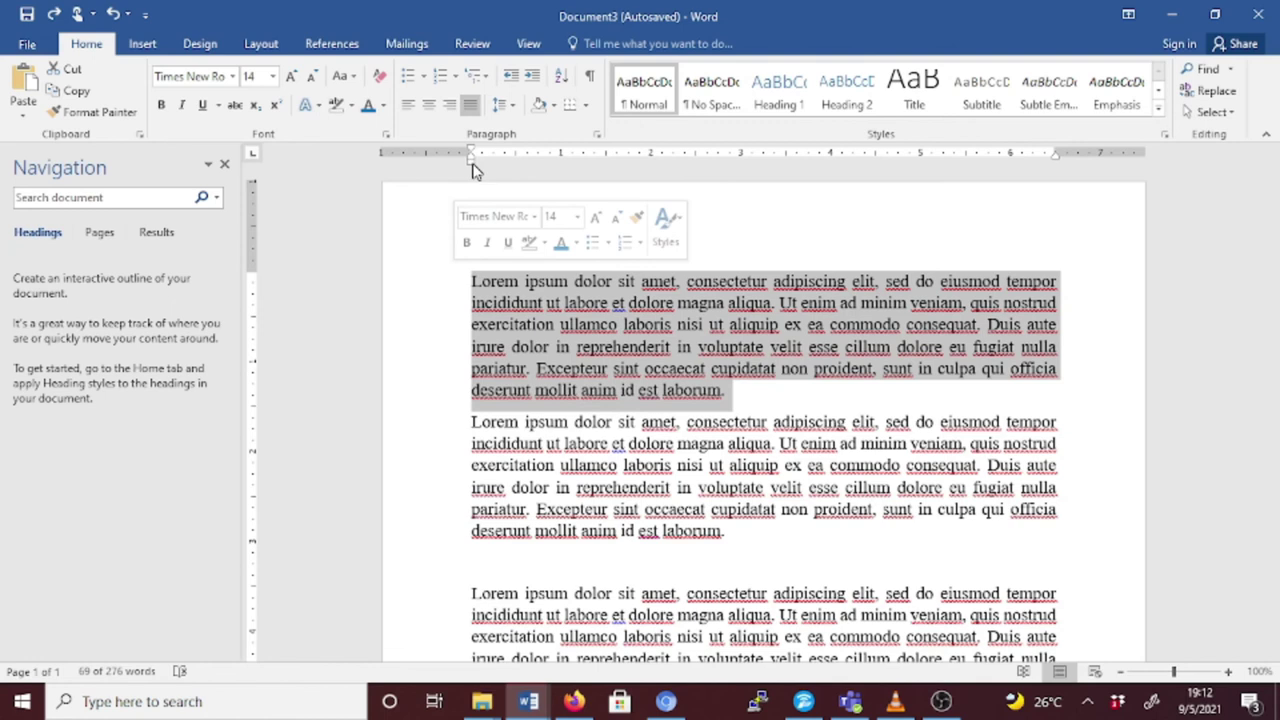
{"action": "left_click_drag", "start_coordinate": [472, 165], "coordinate": [561, 165]}
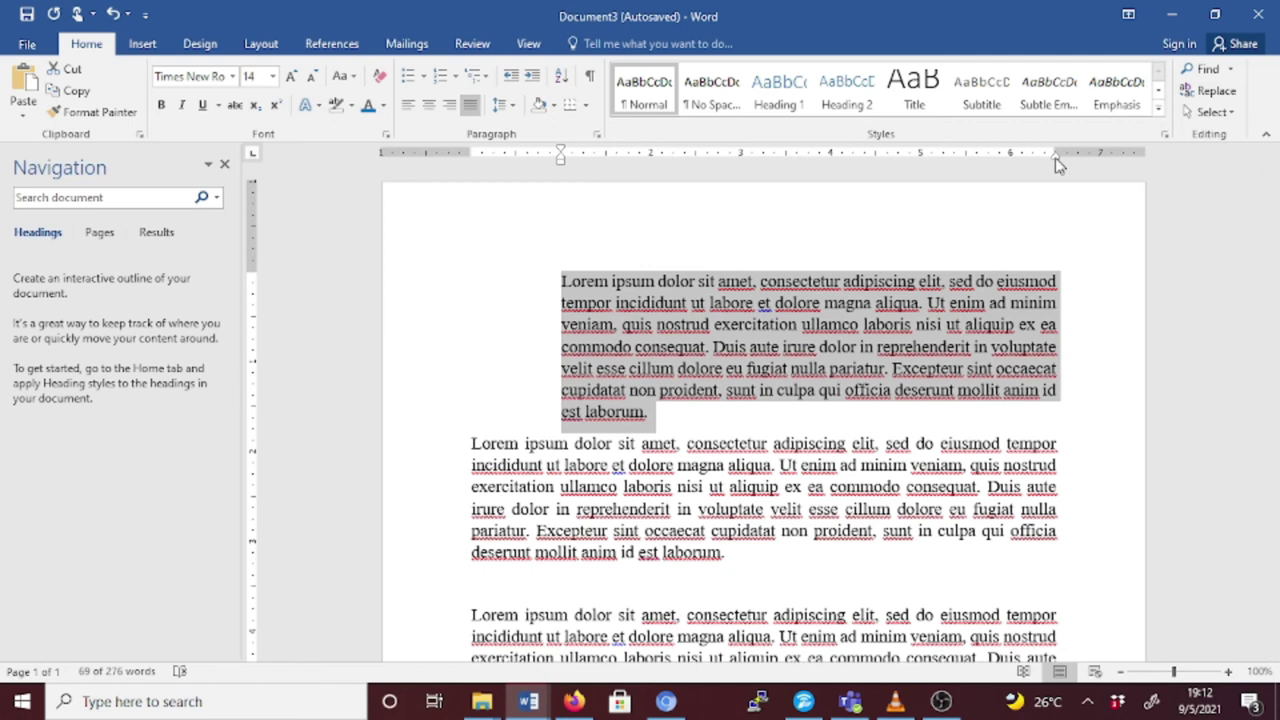
{"action": "left_click", "coordinate": [1037, 210]}
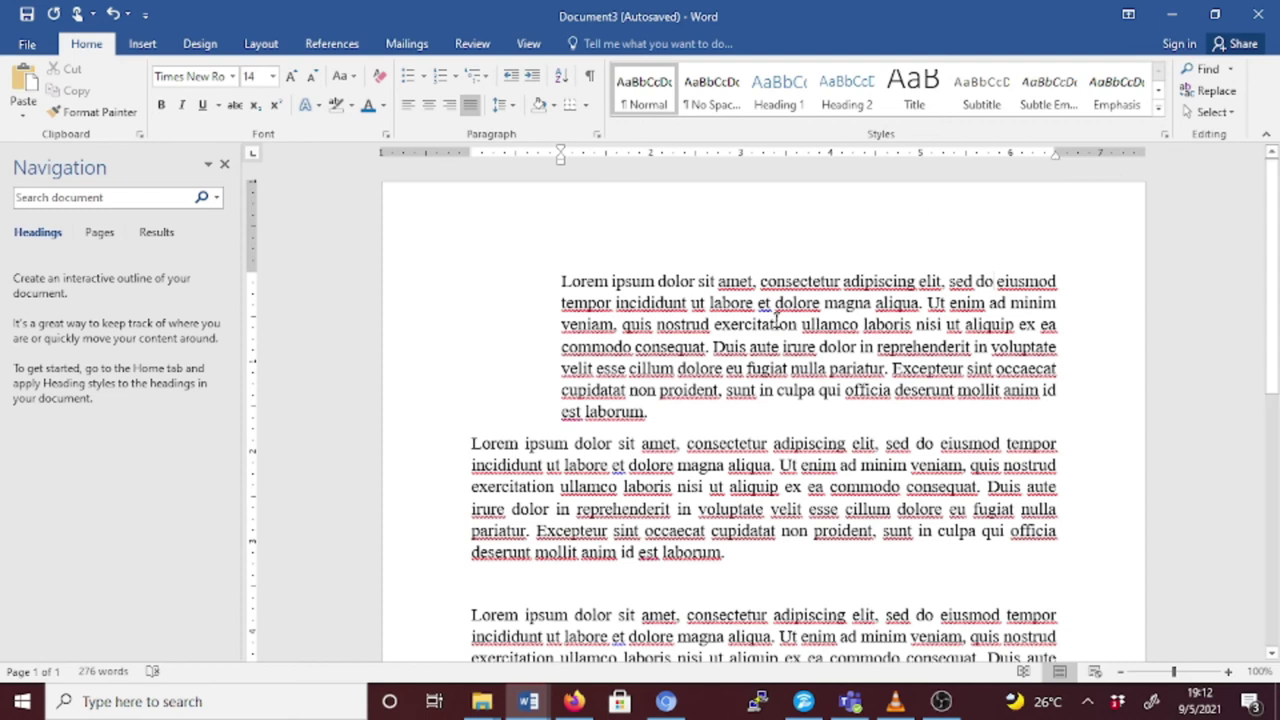
Select the second lorem ipsum paragraph and try to adjust its right indent on the ruler.
{"action": "left_click", "coordinate": [730, 571]}
{"action": "left_click_drag", "start_coordinate": [730, 571], "coordinate": [480, 446]}
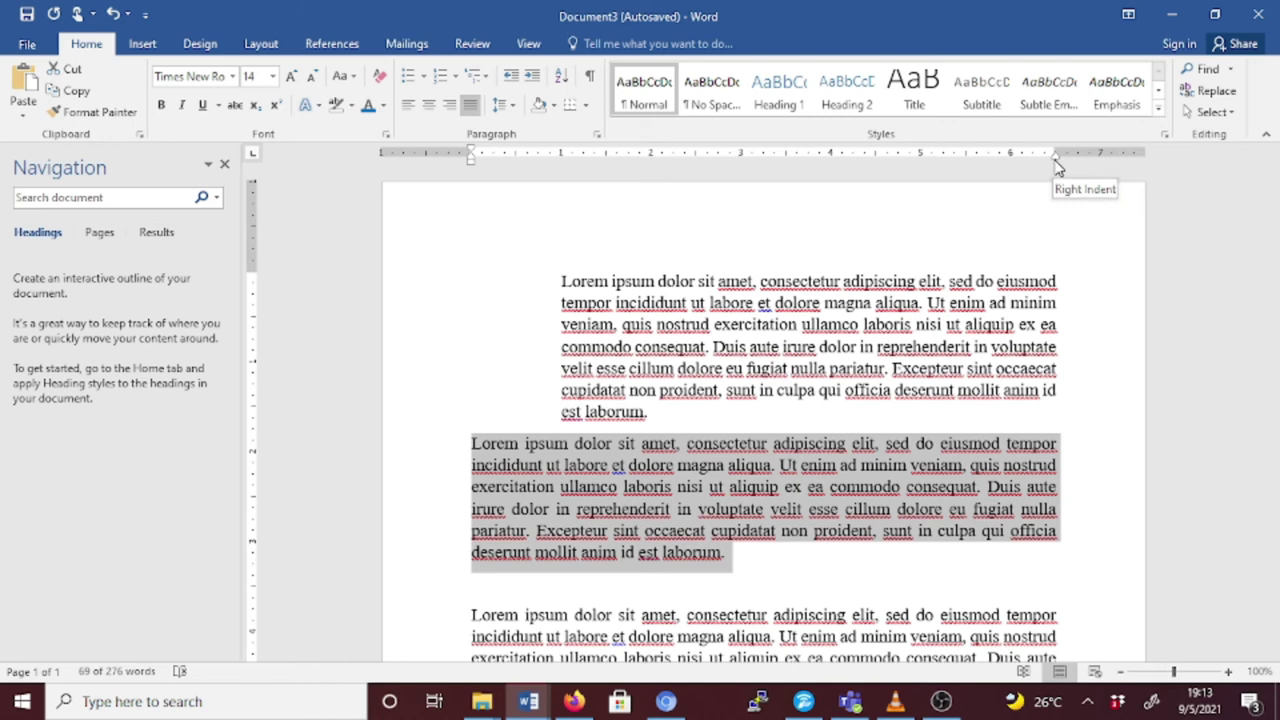
{"action": "mouse_move", "coordinate": [1056, 162]}
{"action": "left_mouse_down"}
{"action": "mouse_move", "coordinate": [921, 169]}
{"action": "mouse_move", "coordinate": [920, 157]}
{"action": "mouse_move", "coordinate": [1057, 160]}
{"action": "left_mouse_up"}
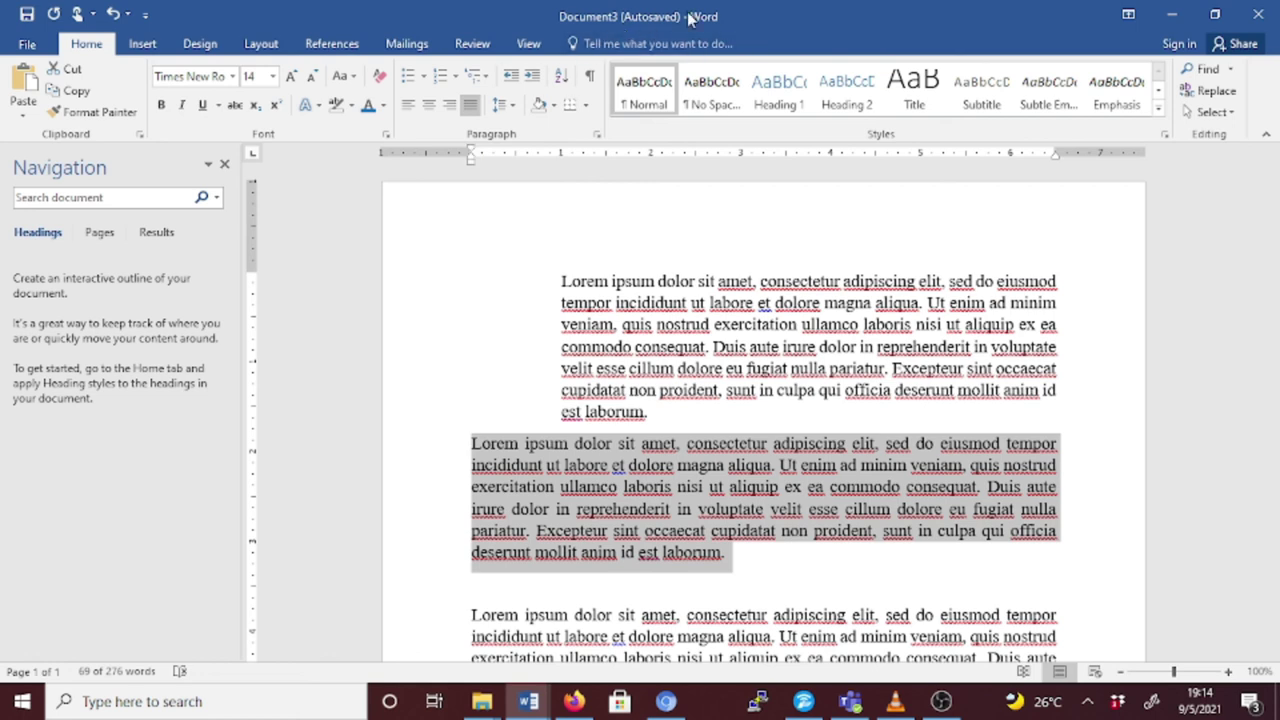
Set a 1-inch first line indent on the third lorem ipsum paragraph using the ruler, and deselect the text.
{"action": "left_click_drag", "start_coordinate": [1274, 340], "coordinate": [1276, 437]}
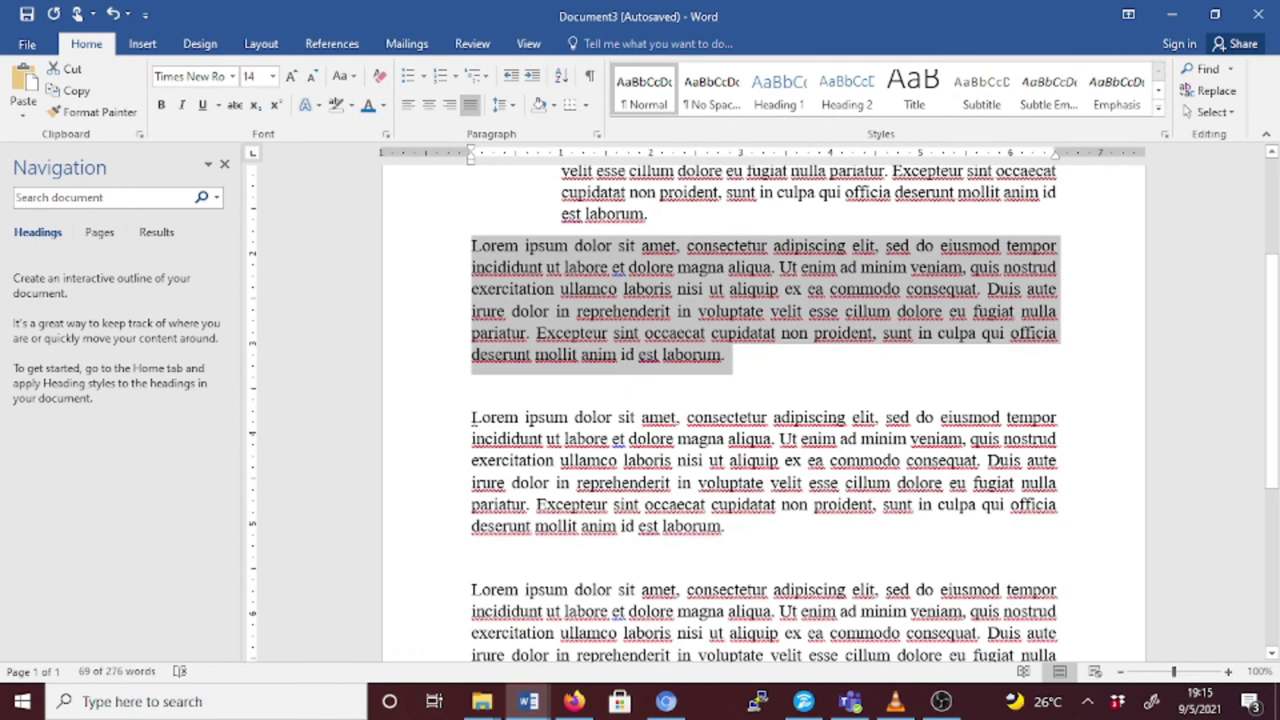
{"action": "left_click_drag", "start_coordinate": [471, 417], "coordinate": [1057, 417]}
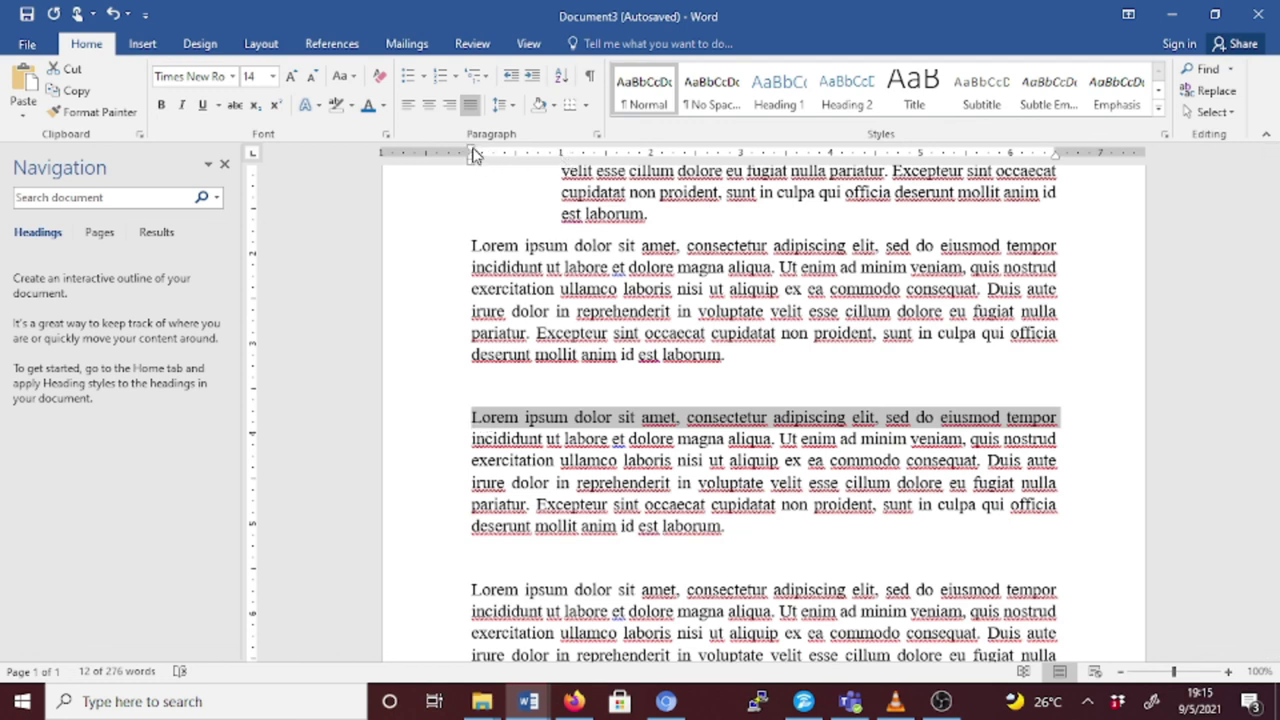
{"action": "left_click_drag", "start_coordinate": [474, 153], "coordinate": [560, 160]}
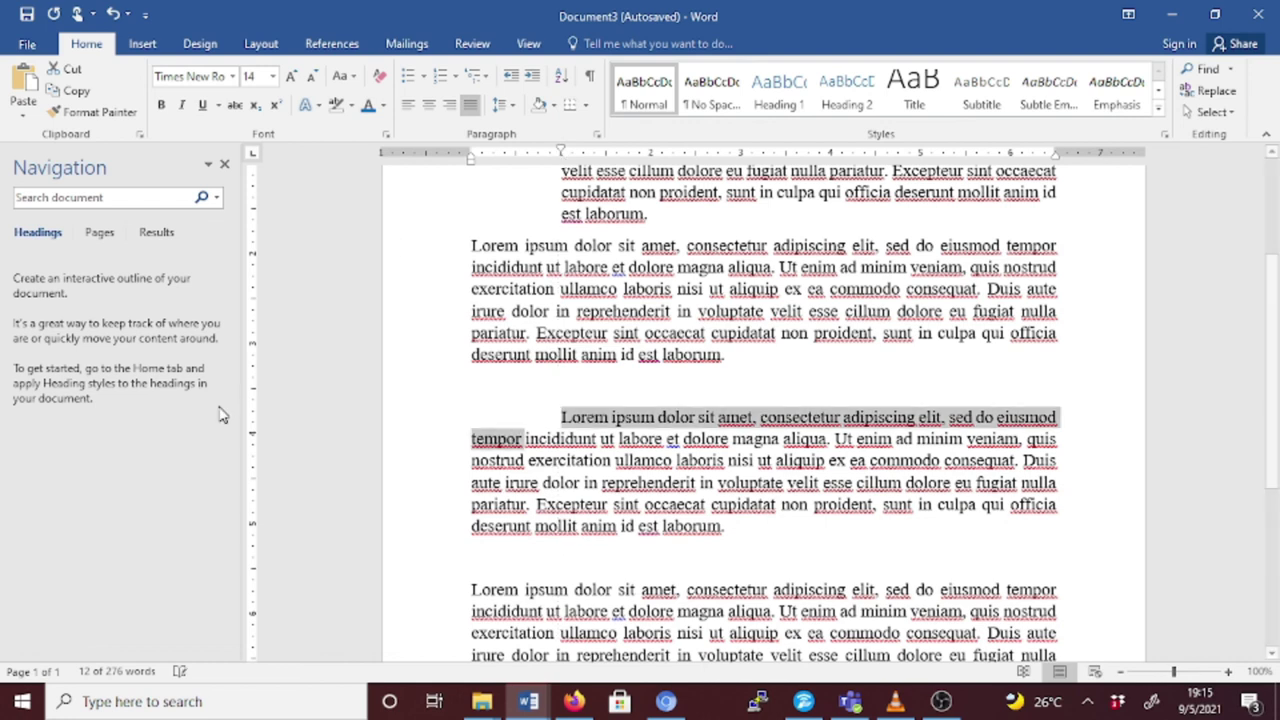
{"action": "left_click", "coordinate": [403, 440]}
{"action": "left_click", "coordinate": [500, 481]}
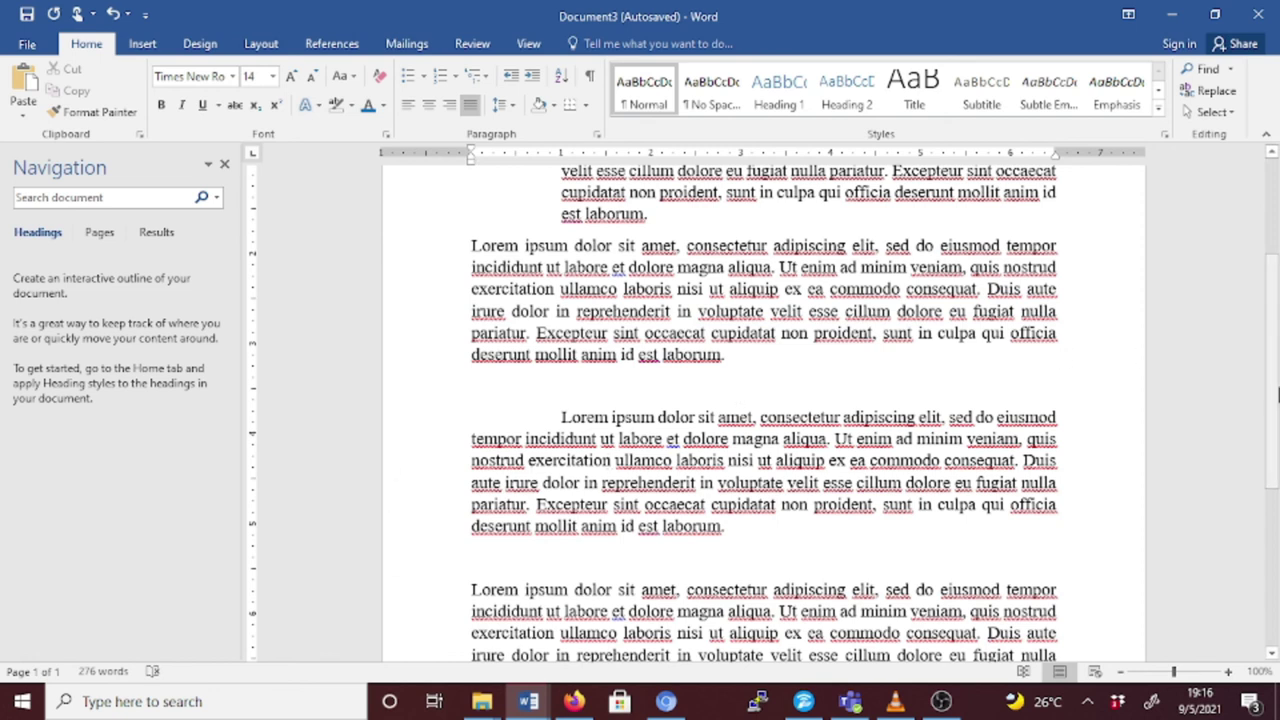
Set a 1-inch hanging indent on the whole last lorem ipsum paragraph using the ruler.
{"action": "left_click_drag", "start_coordinate": [1276, 375], "coordinate": [1276, 440]}
{"action": "left_click_drag", "start_coordinate": [472, 460], "coordinate": [751, 582]}
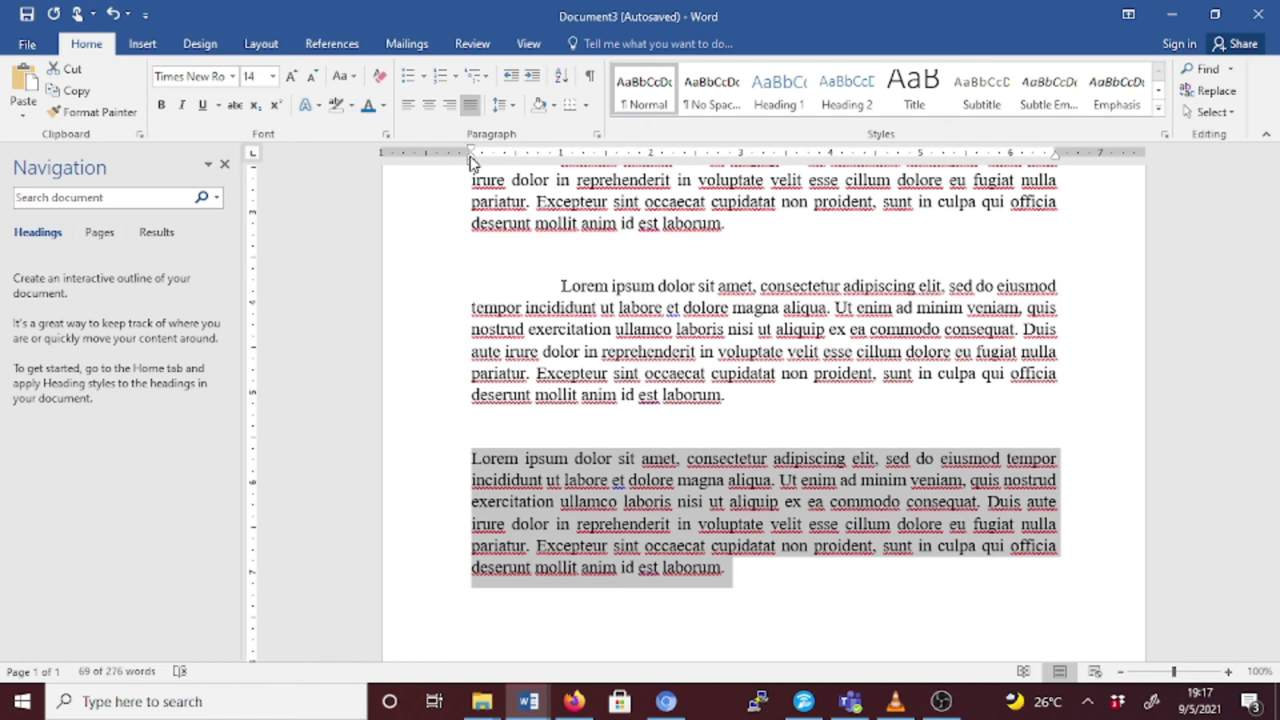
{"action": "left_click_drag", "start_coordinate": [473, 163], "coordinate": [561, 160]}
{"action": "left_click", "coordinate": [534, 457]}
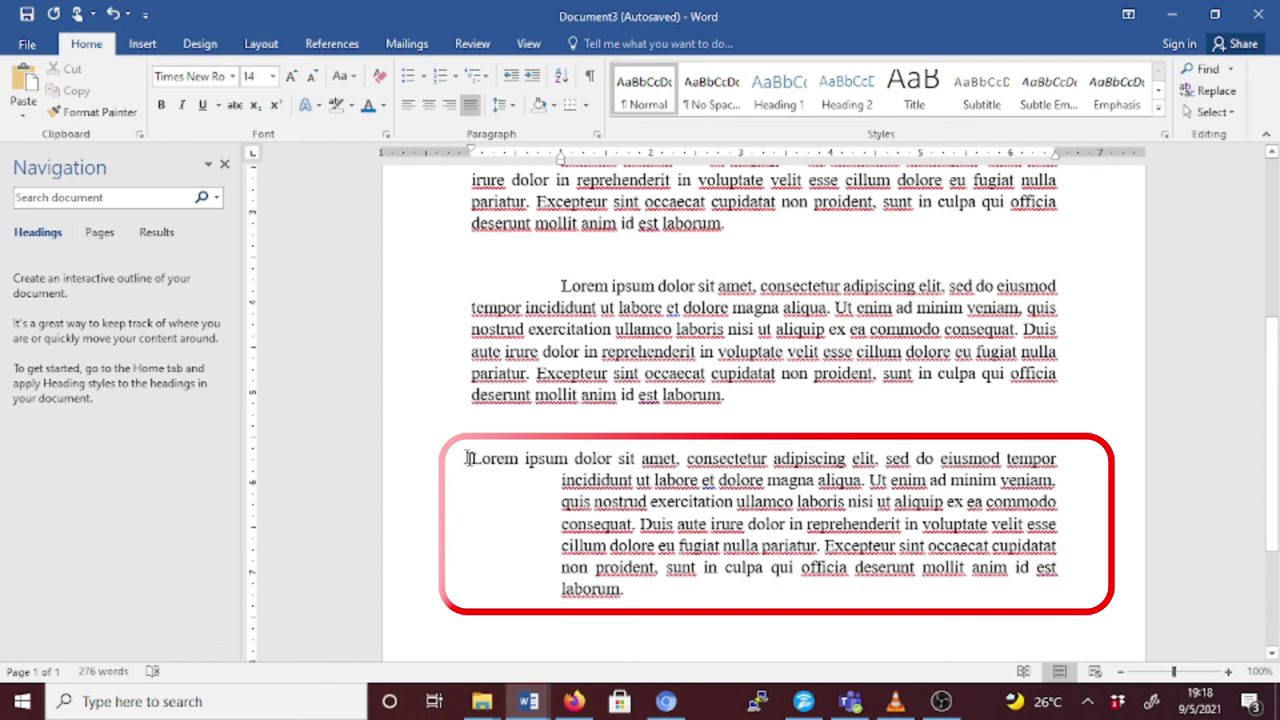
{"action": "left_click_drag", "start_coordinate": [471, 458], "coordinate": [643, 591]}
{"action": "left_click", "coordinate": [440, 530]}
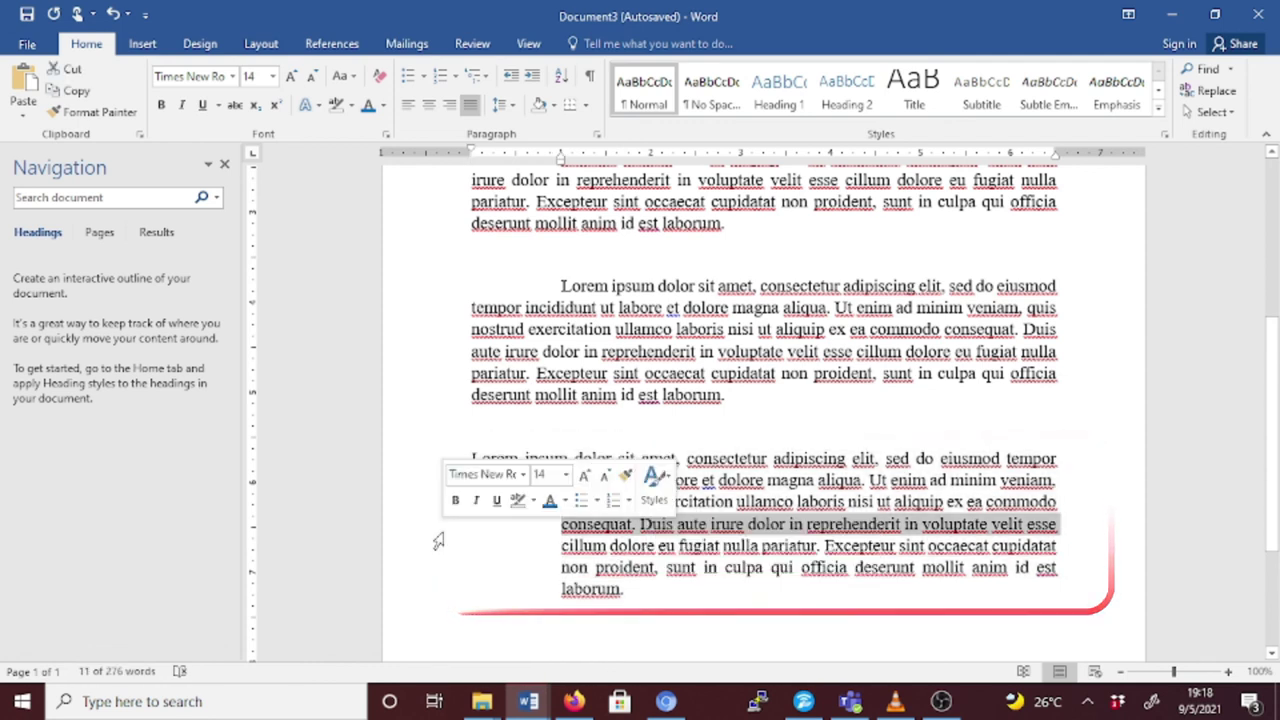